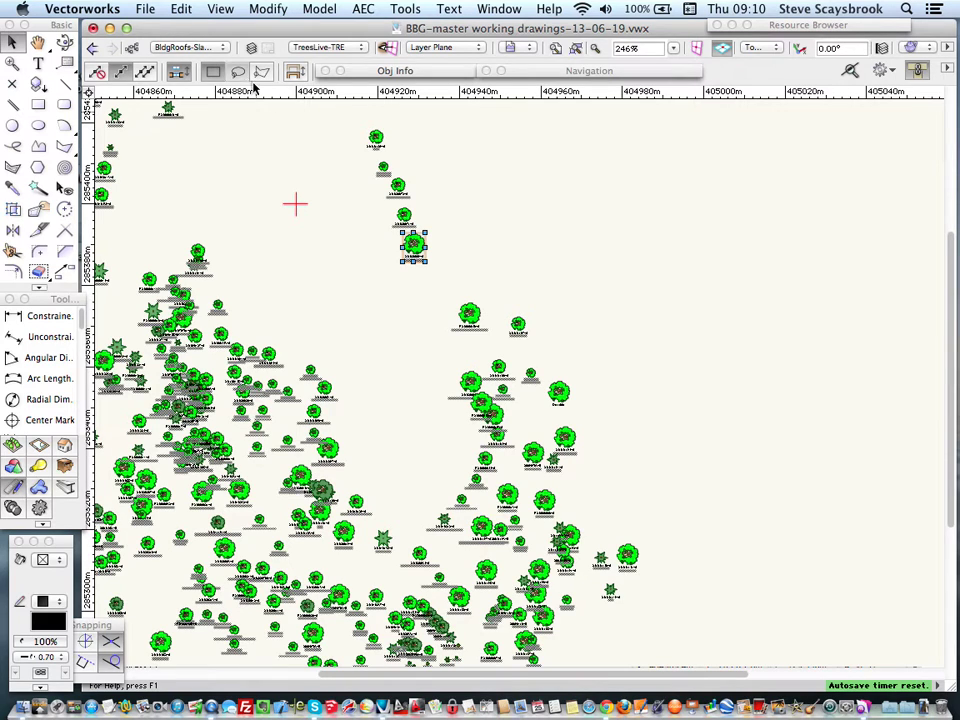
Deselect the selected tree symbol in the drawing.
scroll(376, 250, "down", 2)
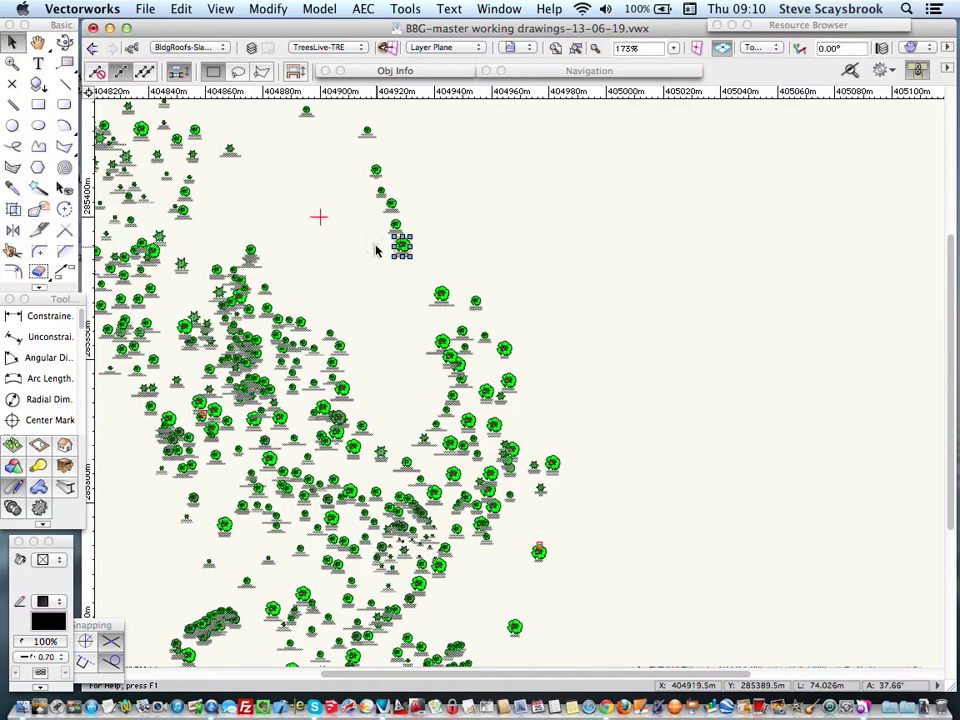
scroll(376, 250, "down", 1)
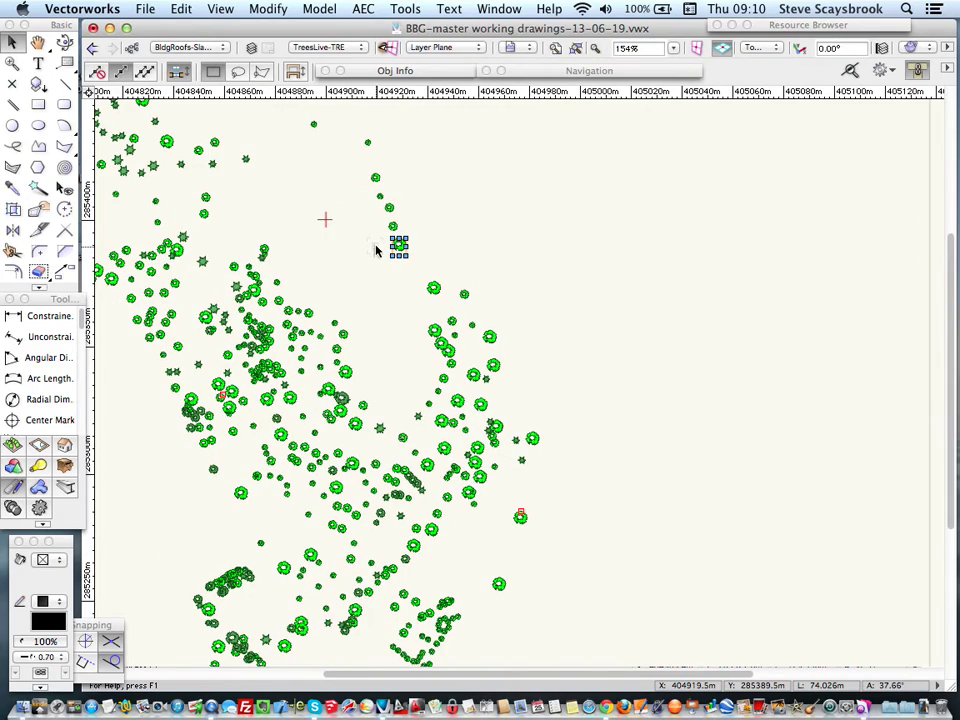
scroll(377, 251, "up", 4)
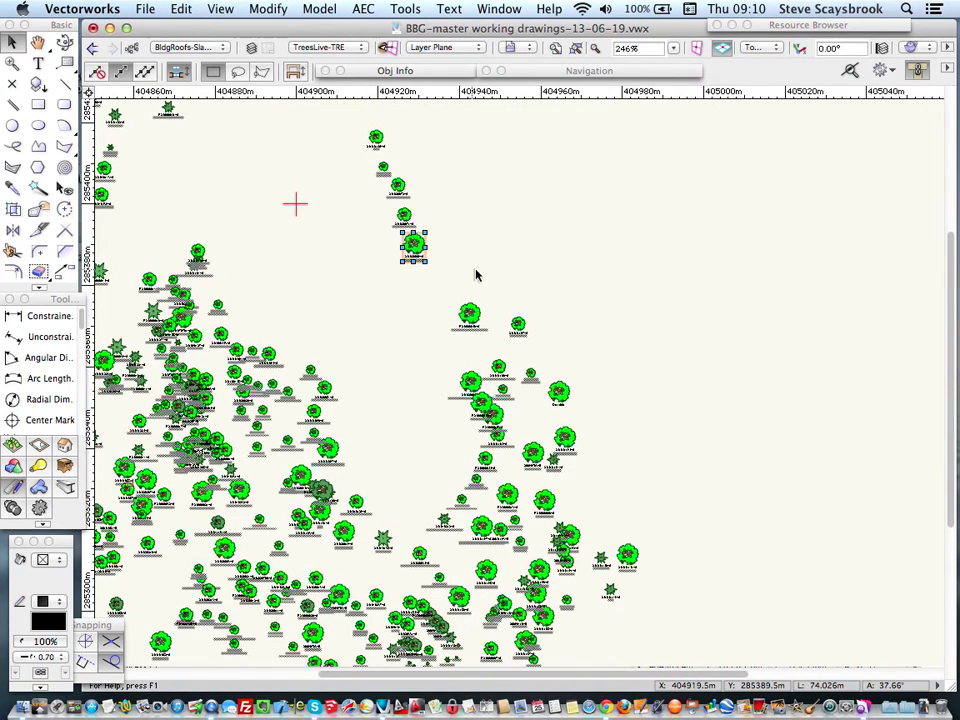
left_click(373, 257)
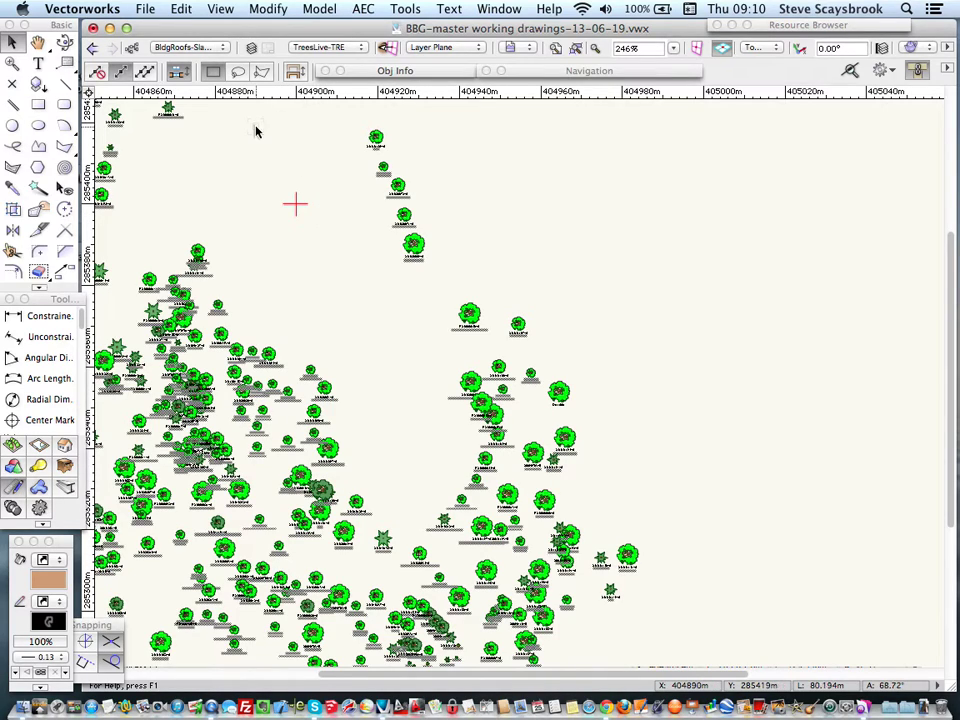
Start a new report that lists objects with the ATreeRec record.
left_click(408, 10)
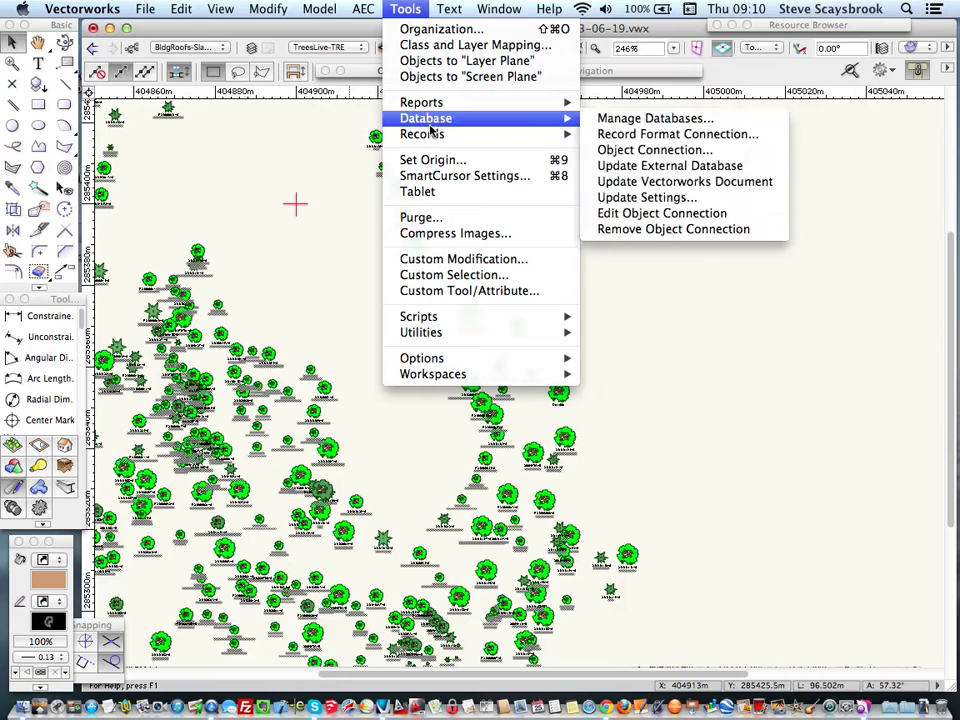
mouse_move(424, 106)
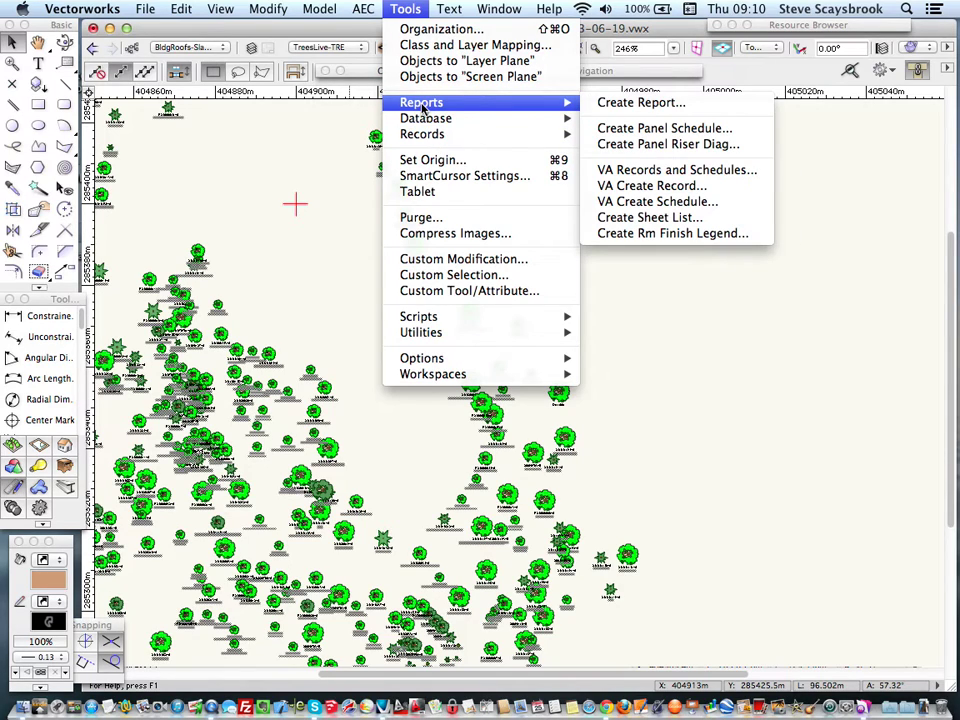
mouse_move(424, 138)
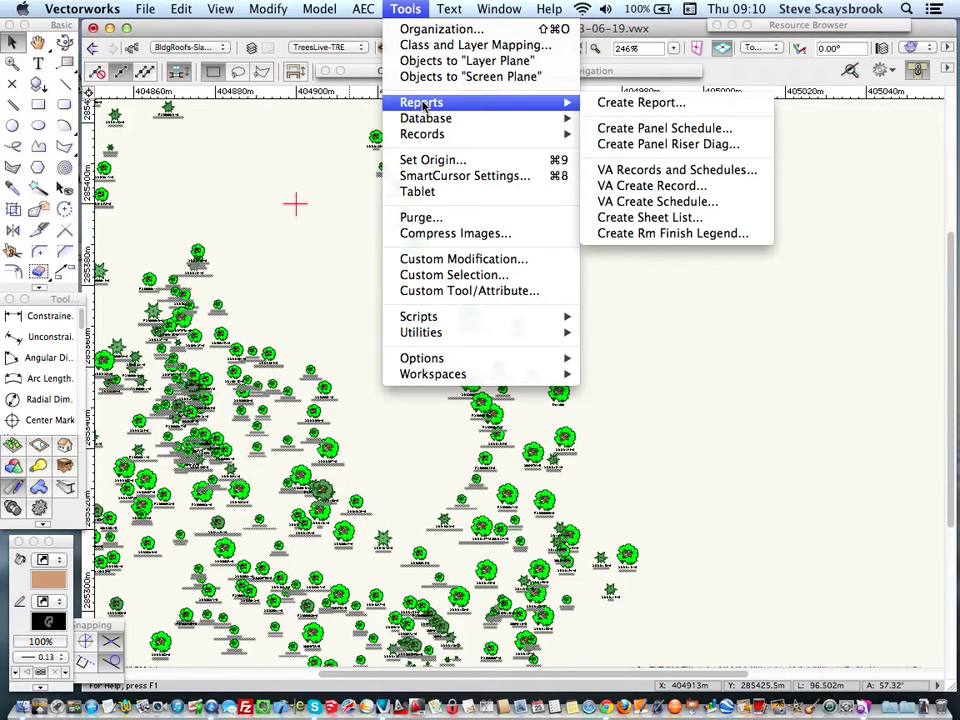
left_click(608, 102)
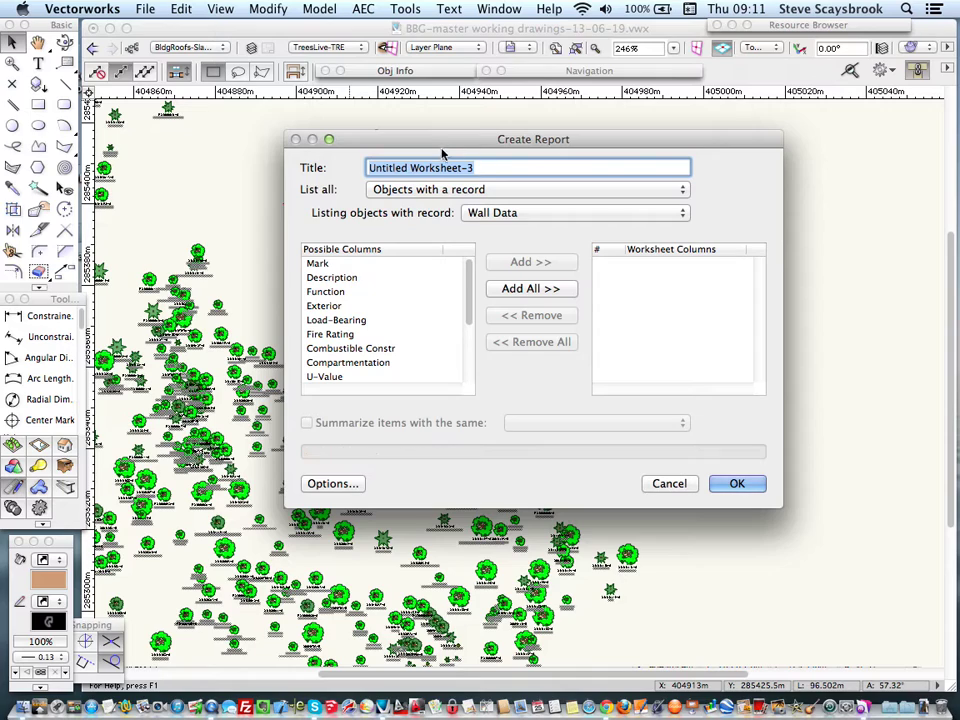
left_click_drag(443, 143, 458, 120)
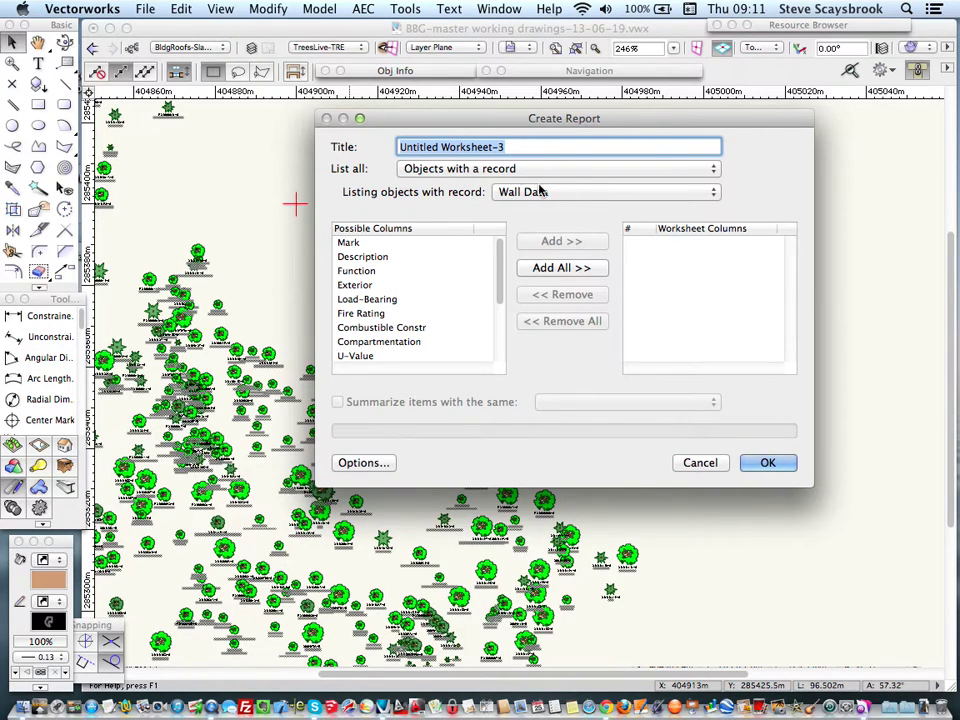
left_click(605, 192)
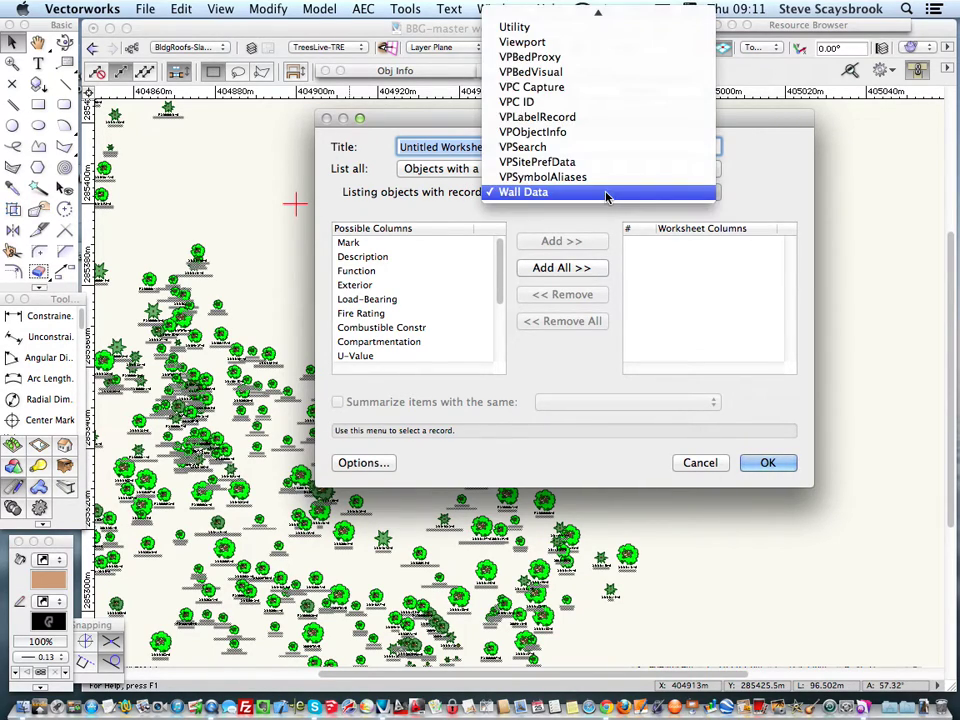
scroll(606, 190, "up", 10)
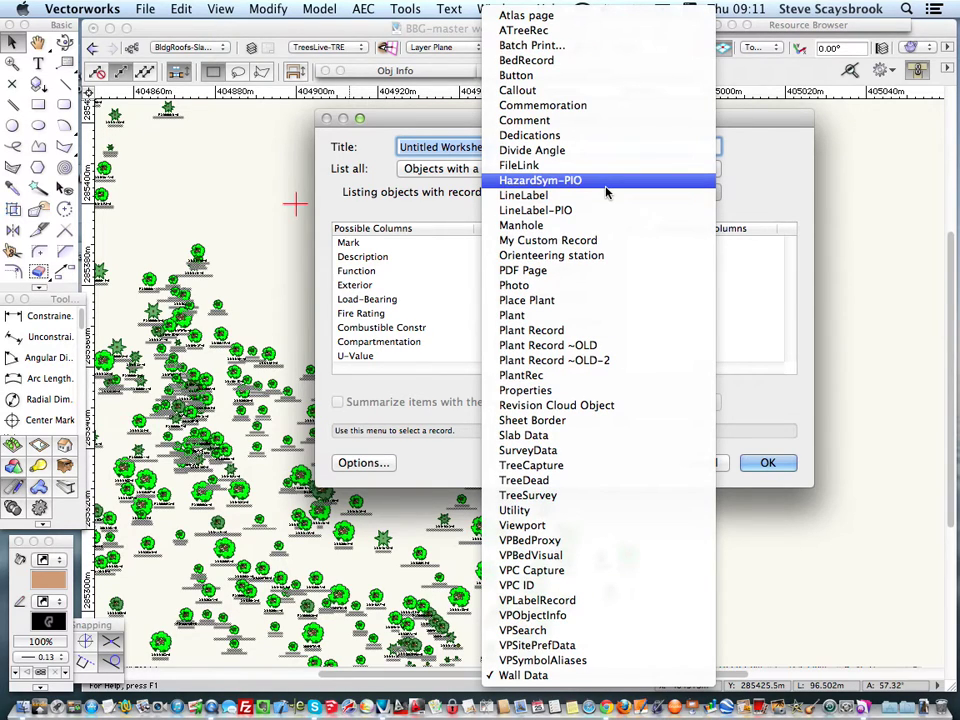
left_click(538, 33)
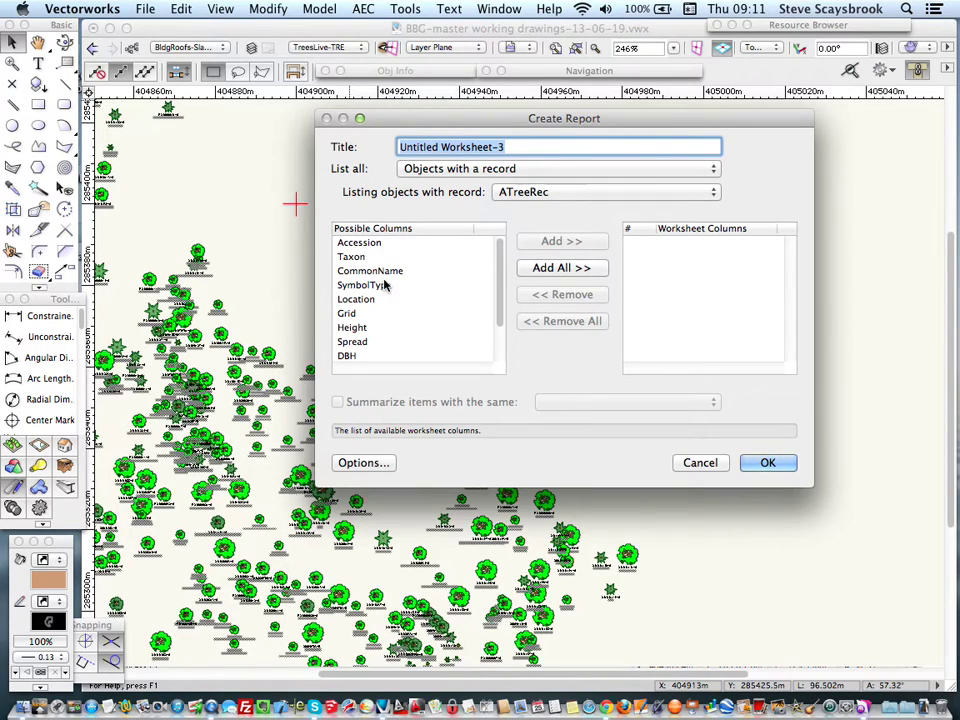
Add the Accession, Taxon, CommonName, SymbolType, Location, Grid, Height, Spread and Notes fields to the report's worksheet columns.
scroll(387, 284, "down", 1)
scroll(387, 284, "down", 1)
scroll(381, 279, "up", 2)
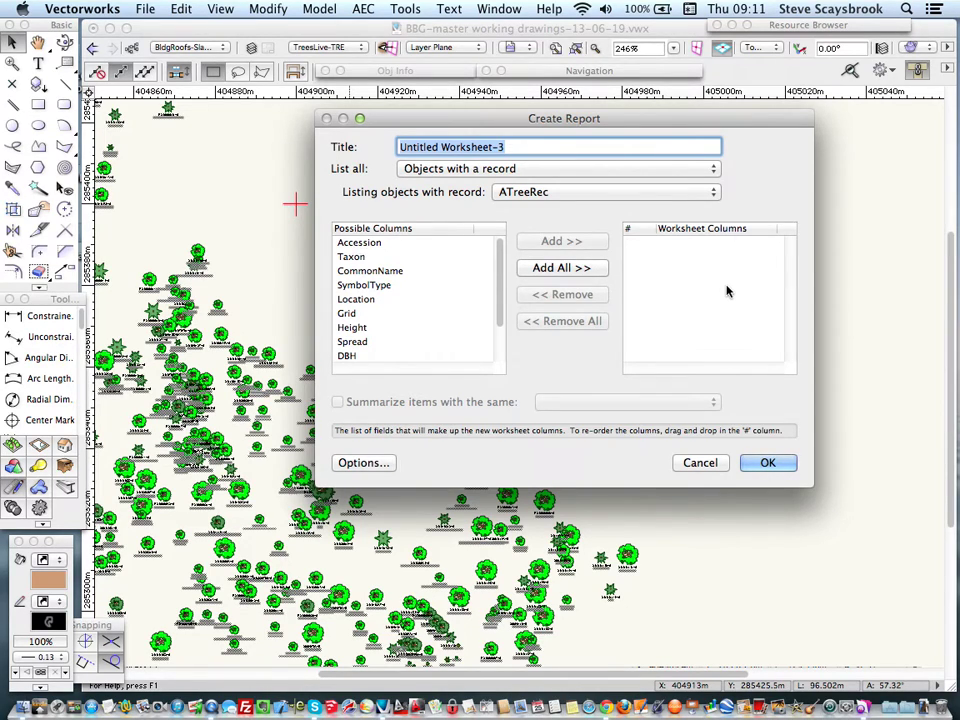
left_click(360, 244)
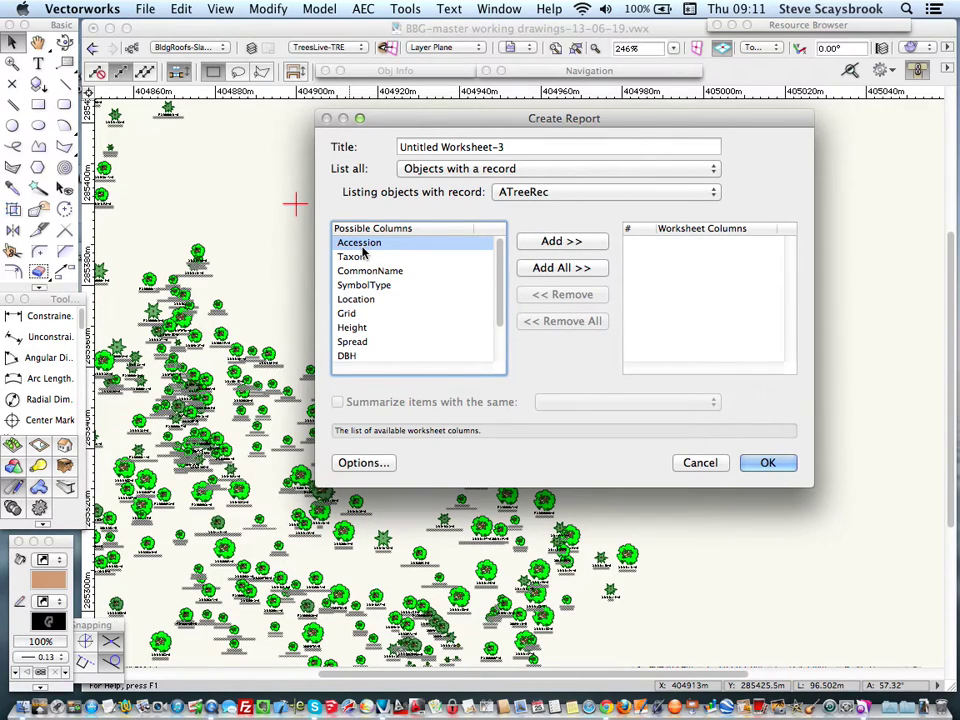
key("super")
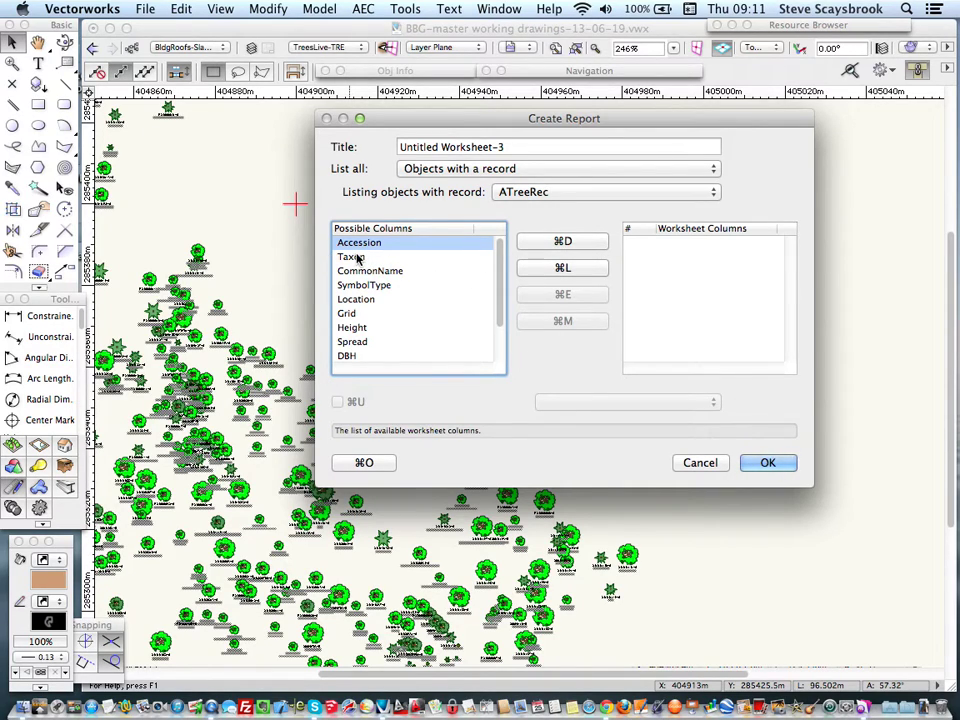
left_click(370, 258, "super")
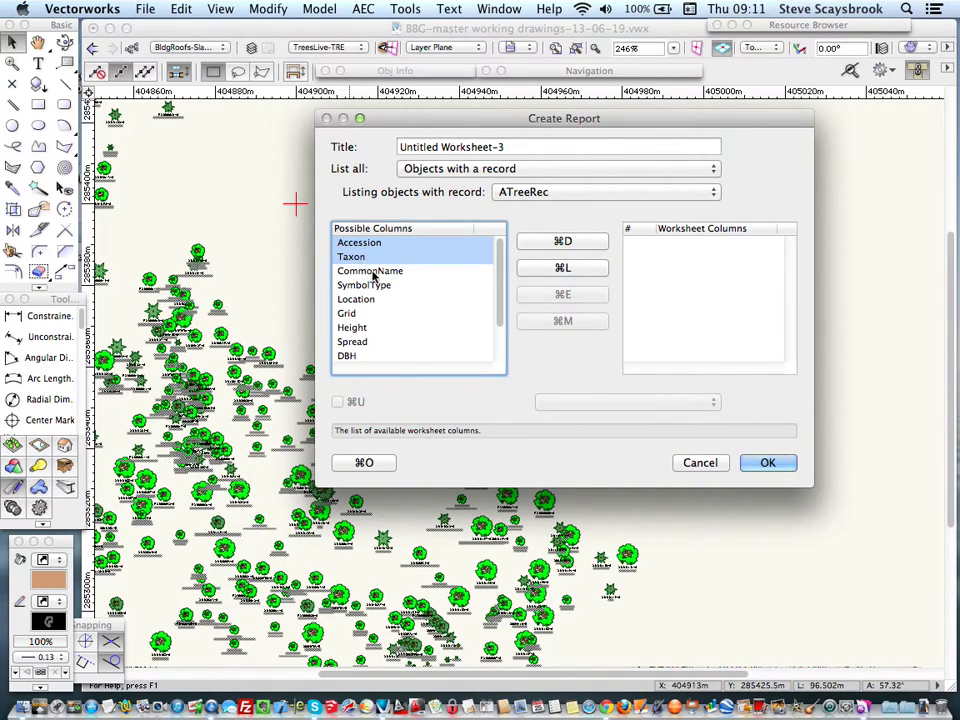
left_click(377, 274, "super")
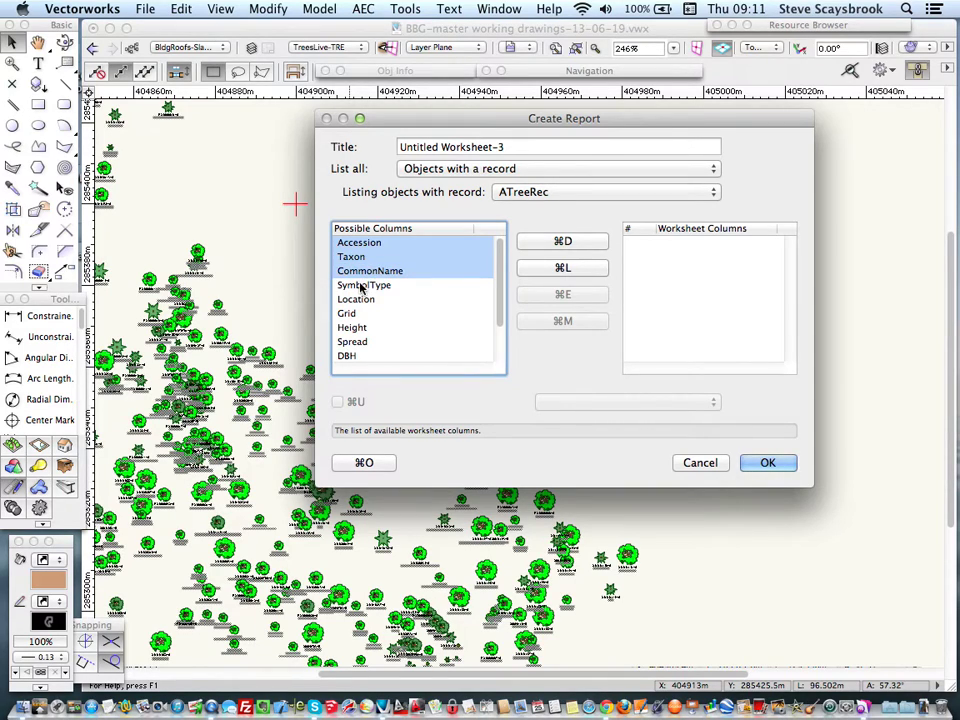
left_click(364, 285, "super")
left_click(359, 300, "super")
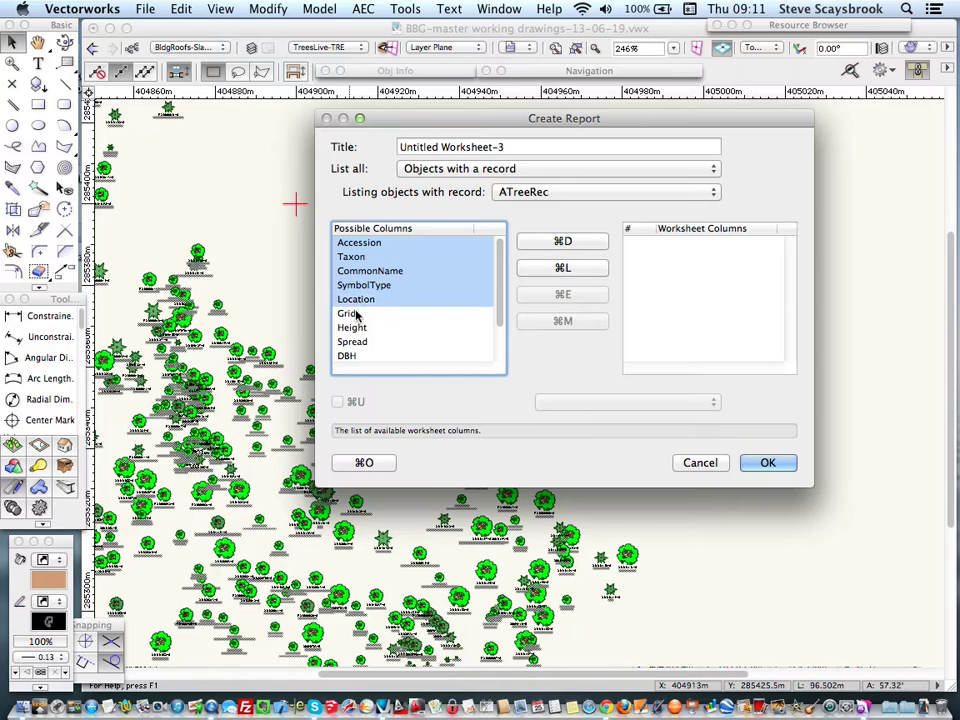
left_click(356, 314, "super")
left_click(355, 328, "super")
left_click(351, 341, "super")
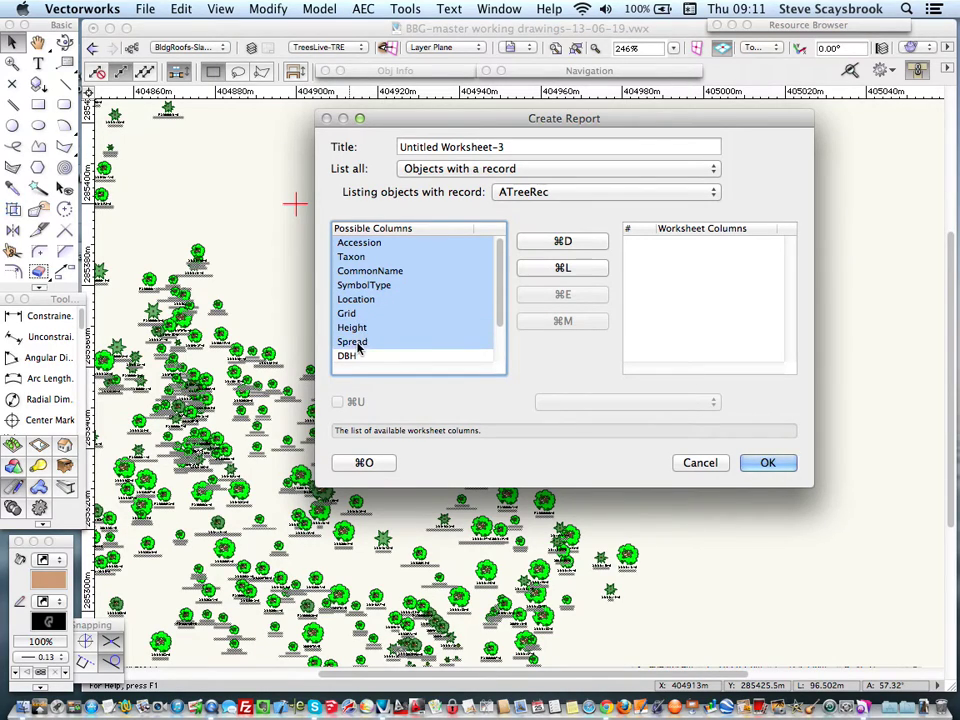
scroll(435, 332, "down", 3)
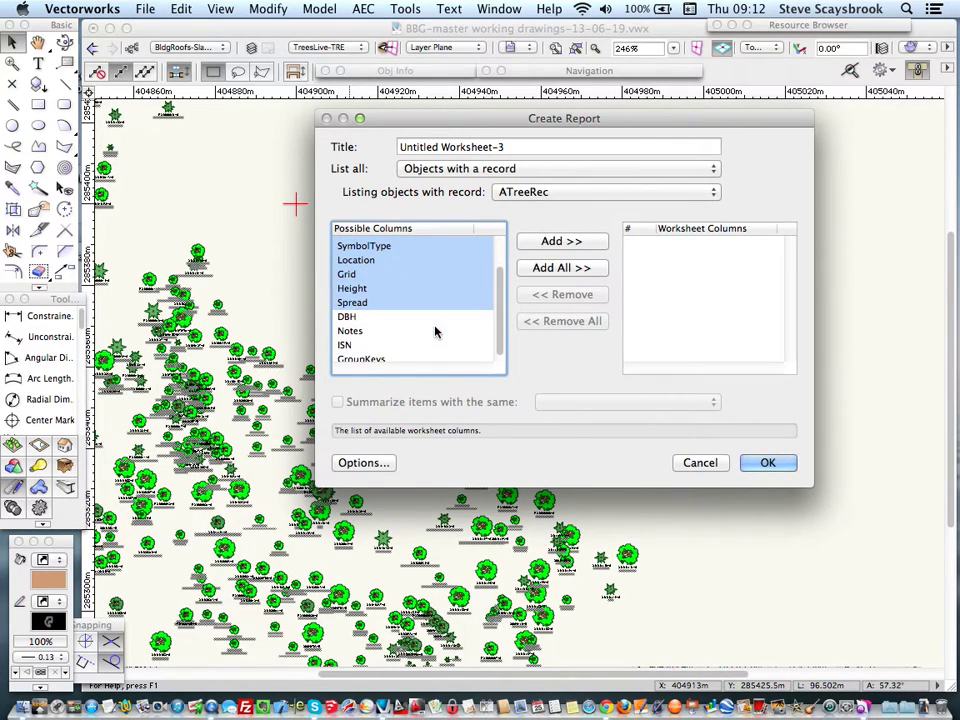
scroll(346, 333, "down", 1)
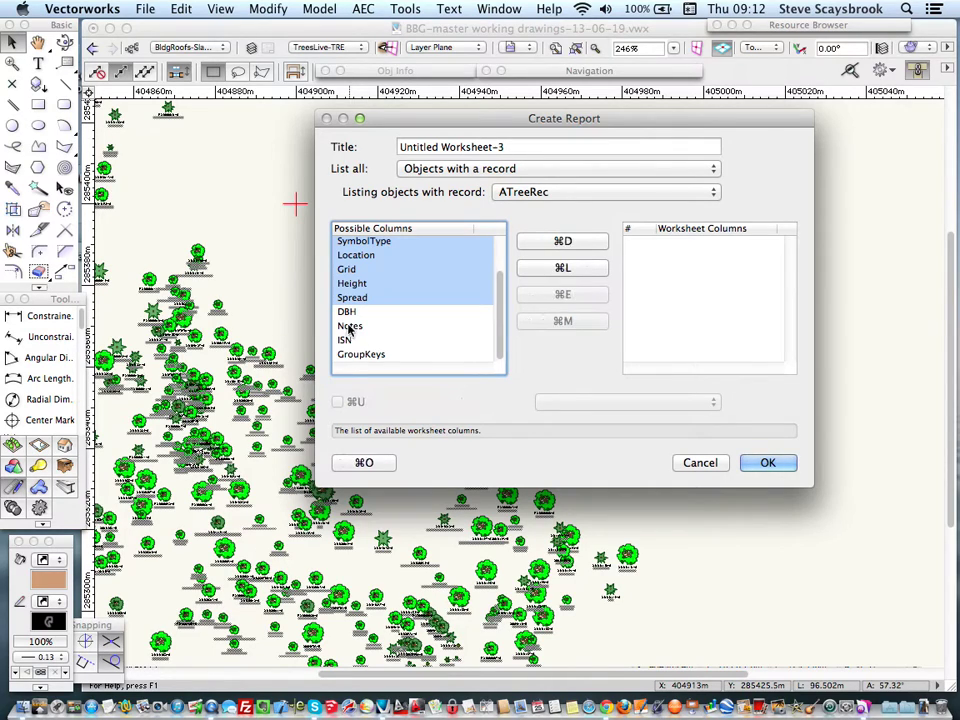
left_click(350, 328, "super")
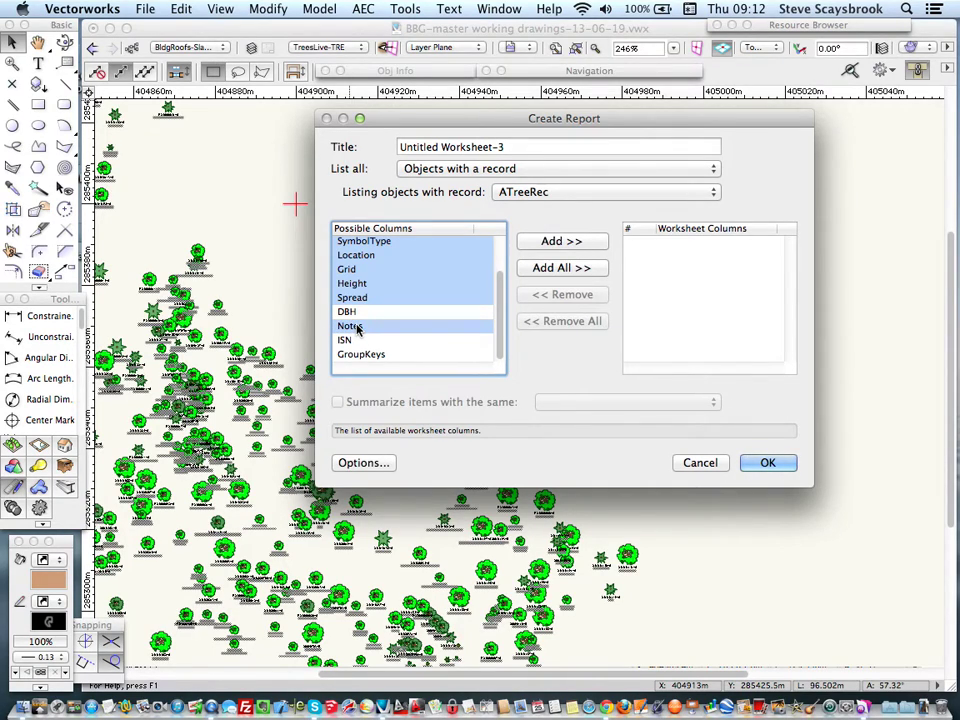
left_click(548, 244)
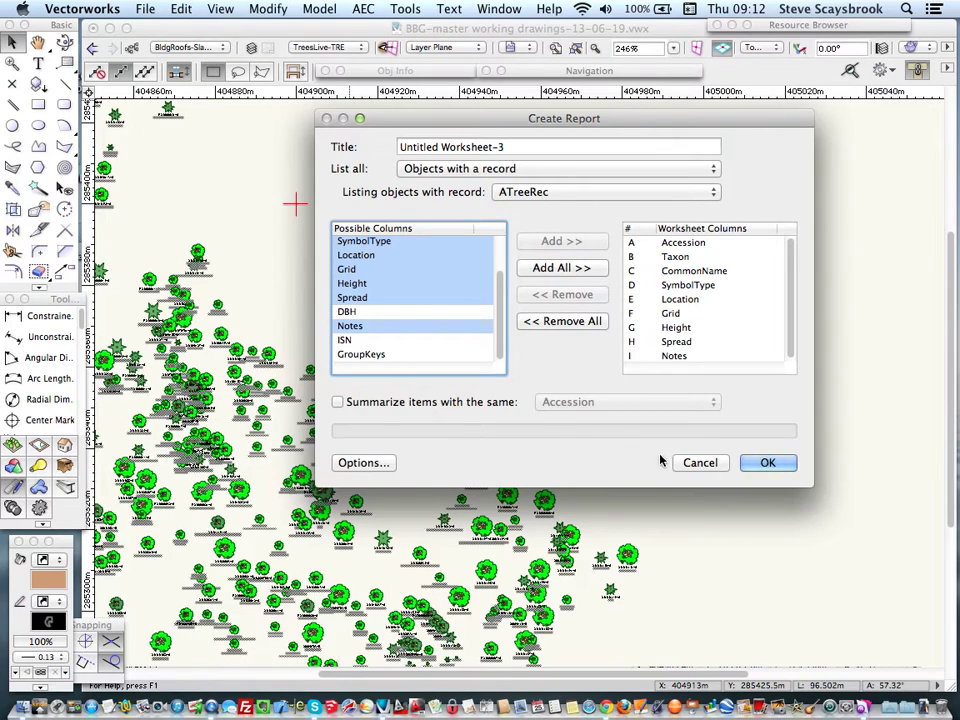
Generate the report worksheet, then move and enlarge its window to show more tree rows.
left_click(767, 464)
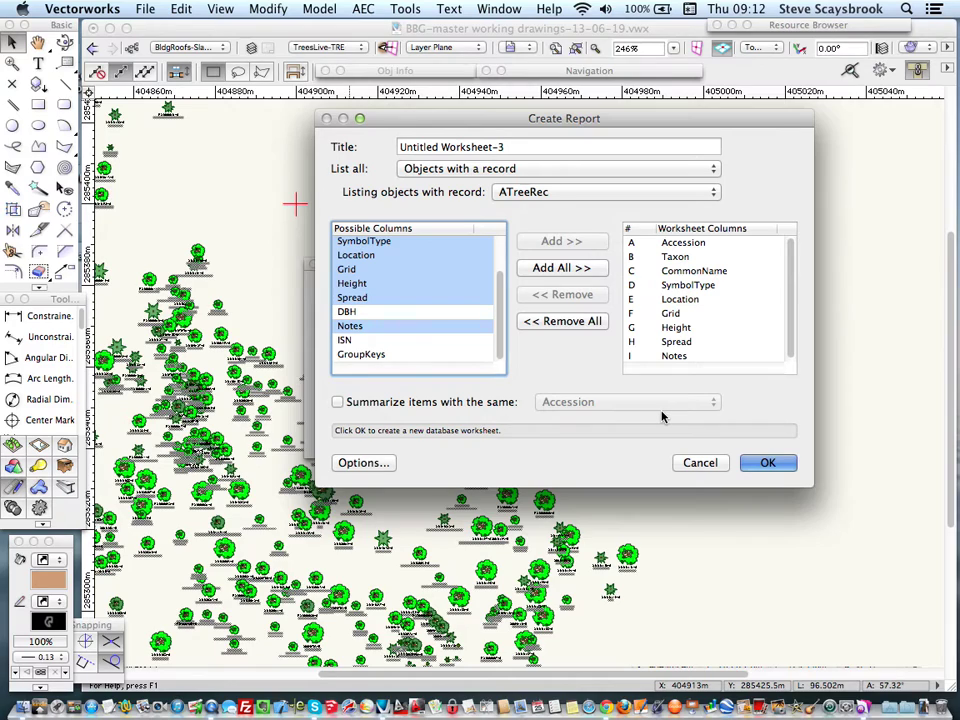
key("Return")
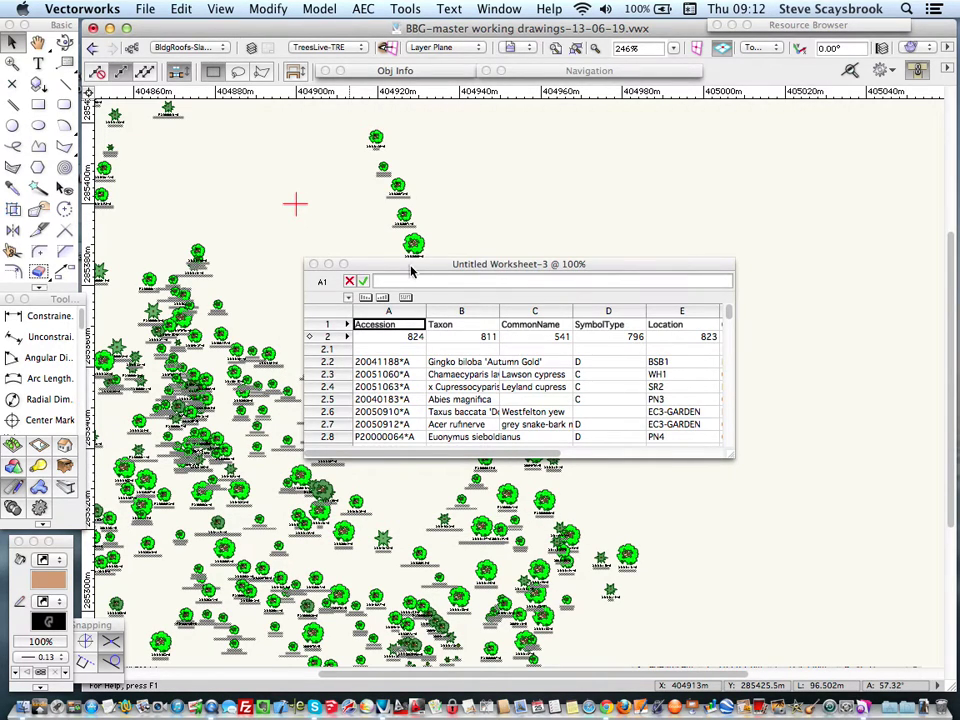
left_click_drag(409, 269, 466, 133)
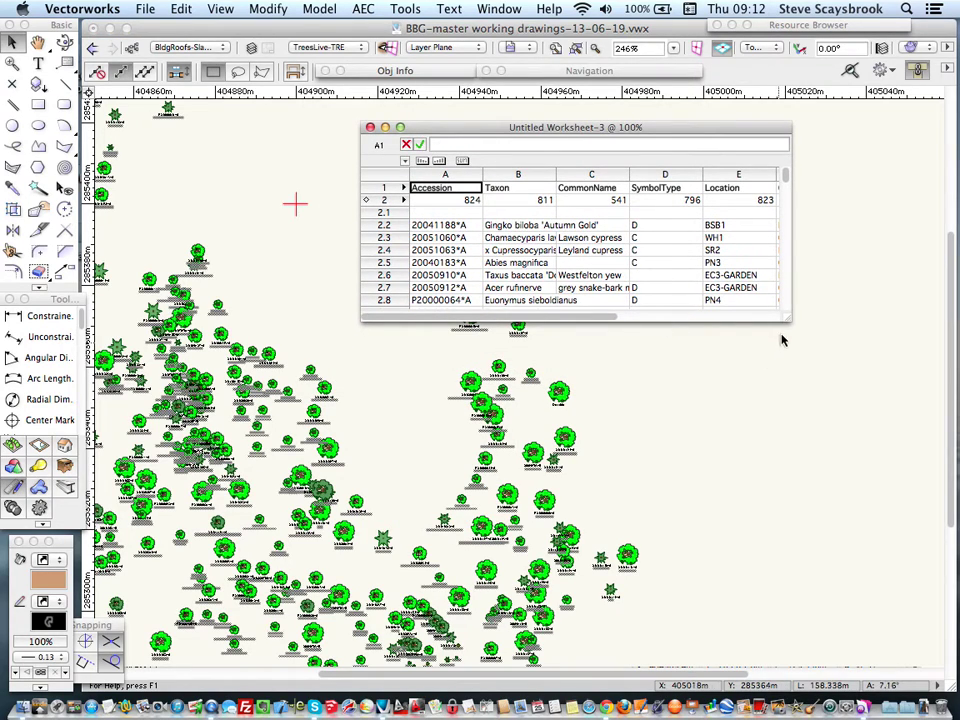
left_click_drag(787, 320, 800, 551)
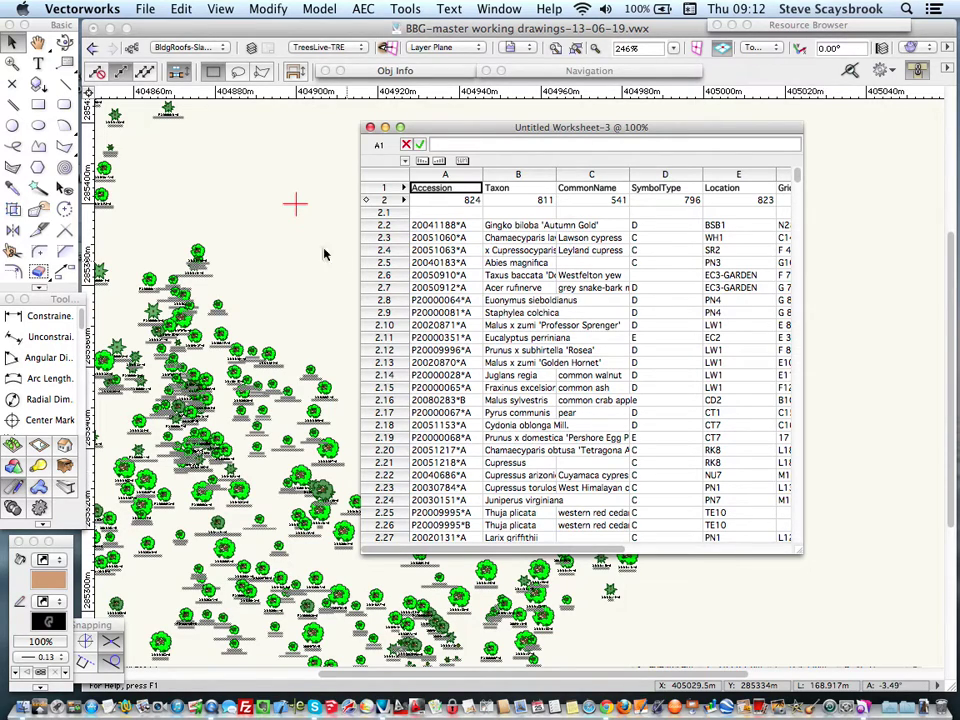
Export all rows of the worksheet in comma format to the Desktop as Untitled Worksheet-3.txt.
left_click(145, 10)
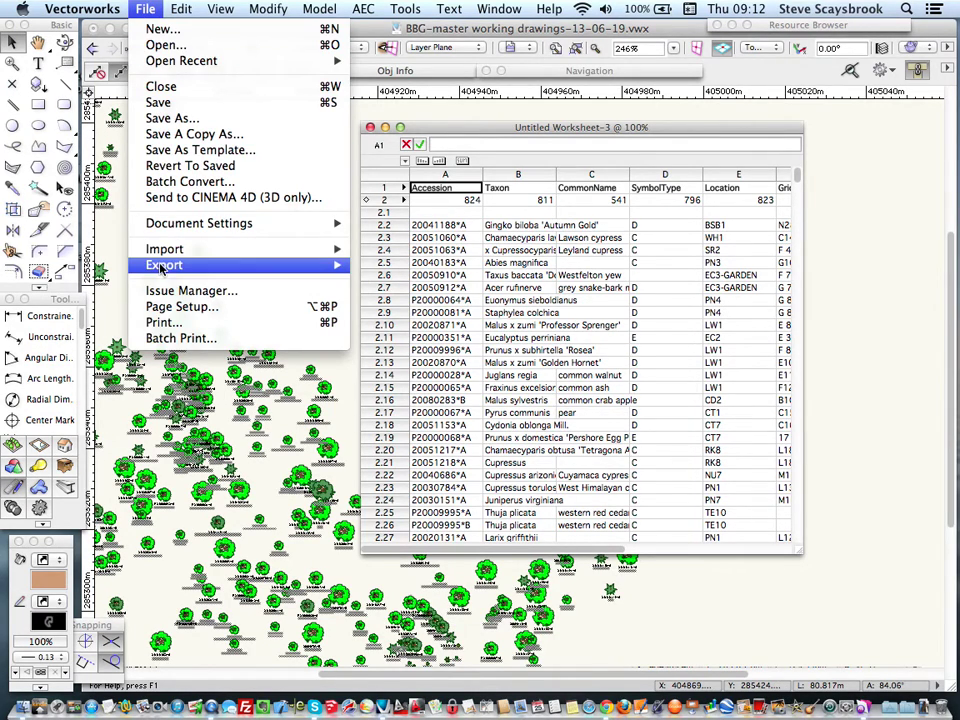
mouse_move(180, 268)
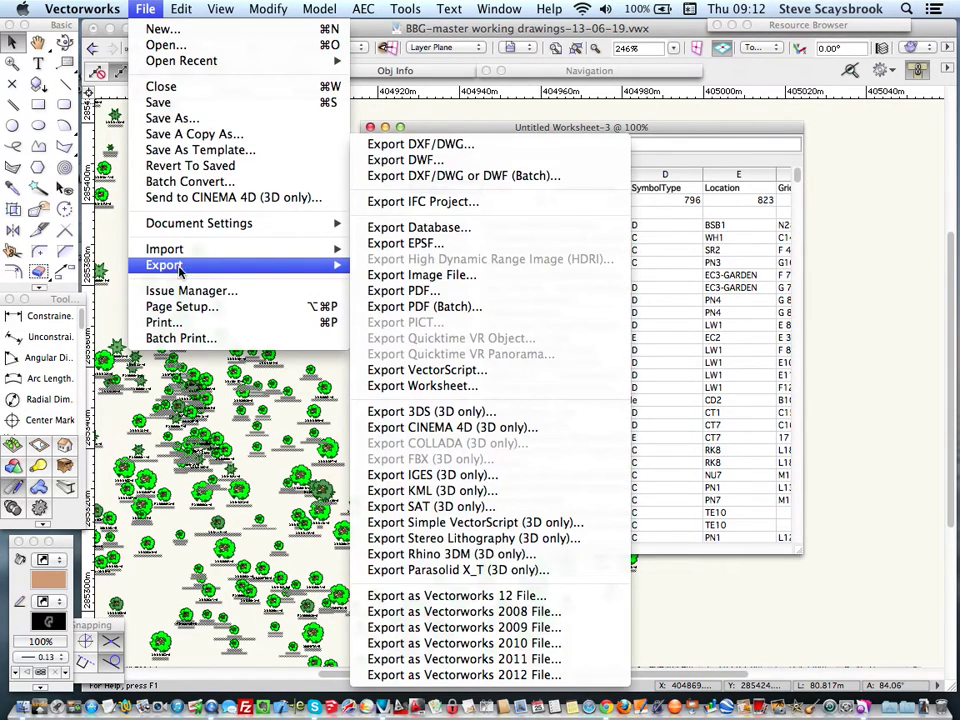
left_click(392, 388)
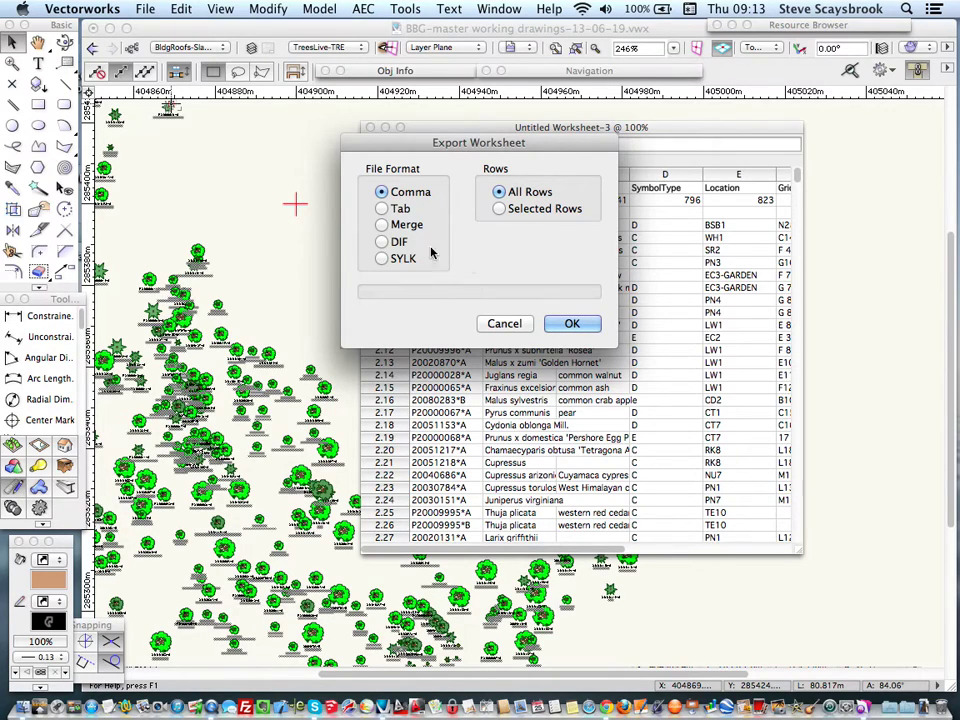
left_click(573, 324)
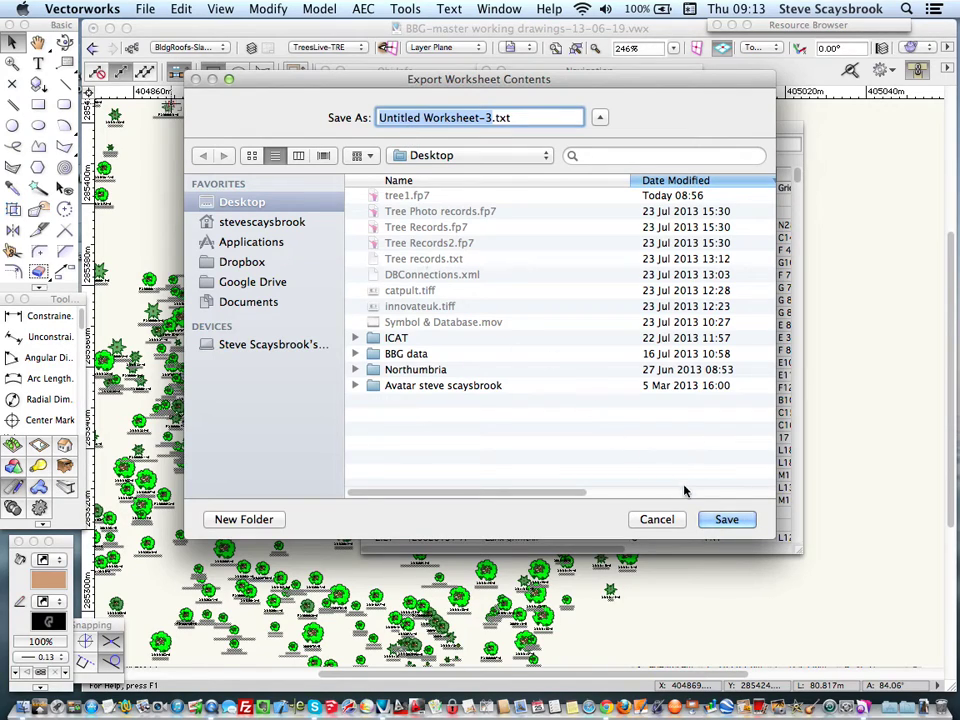
left_click(729, 520)
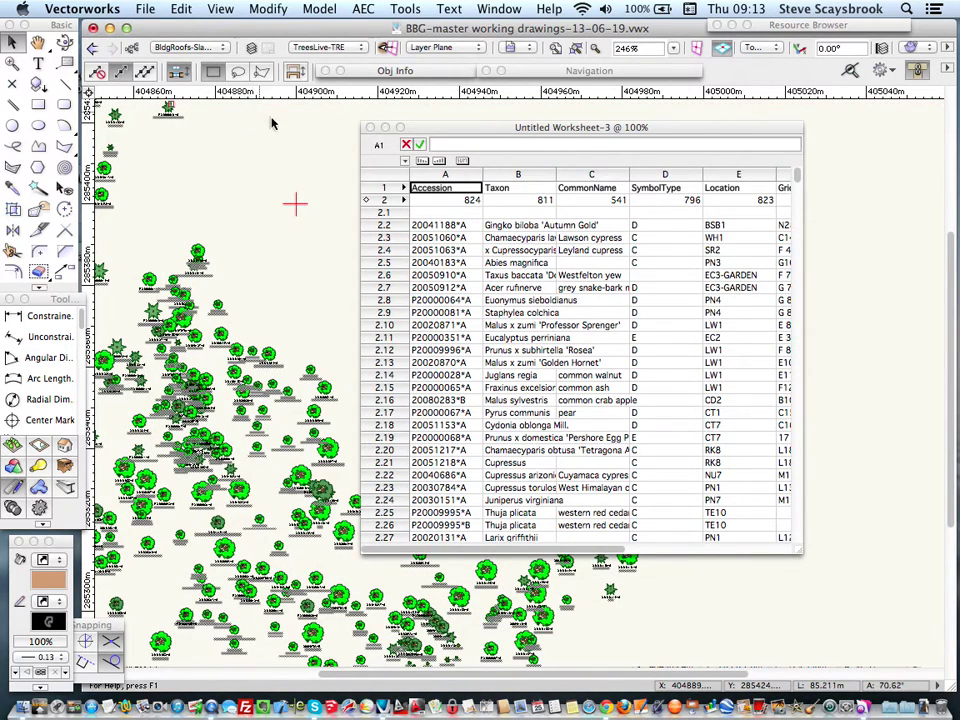
Close the worksheet window and switch to the blank Google spreadsheet in Chrome.
left_click_drag(467, 131, 434, 126)
left_click(434, 126)
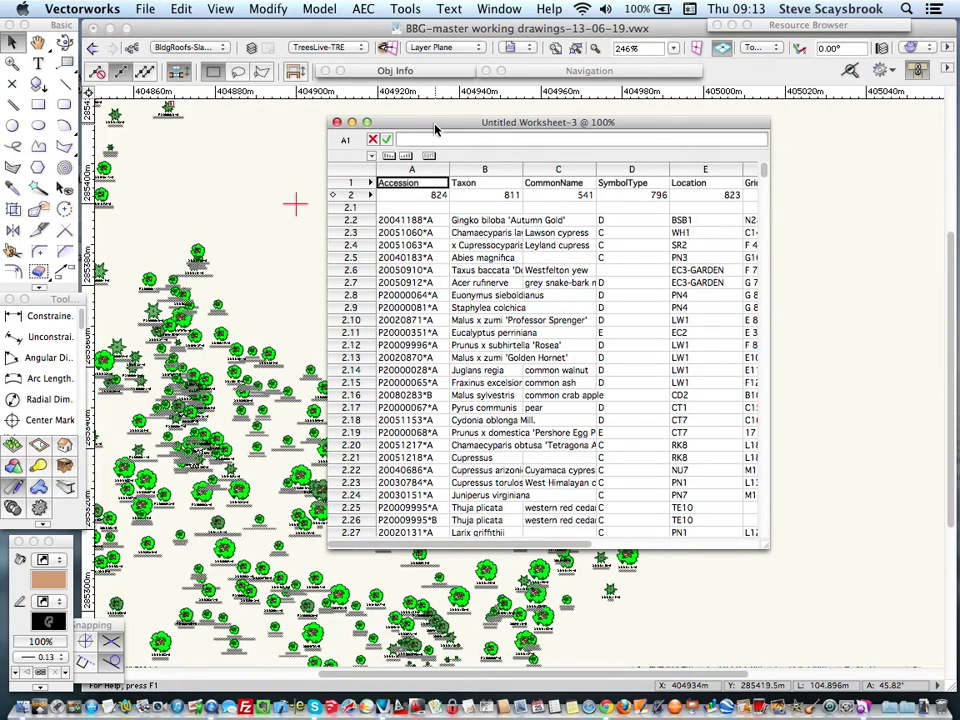
left_click(337, 123)
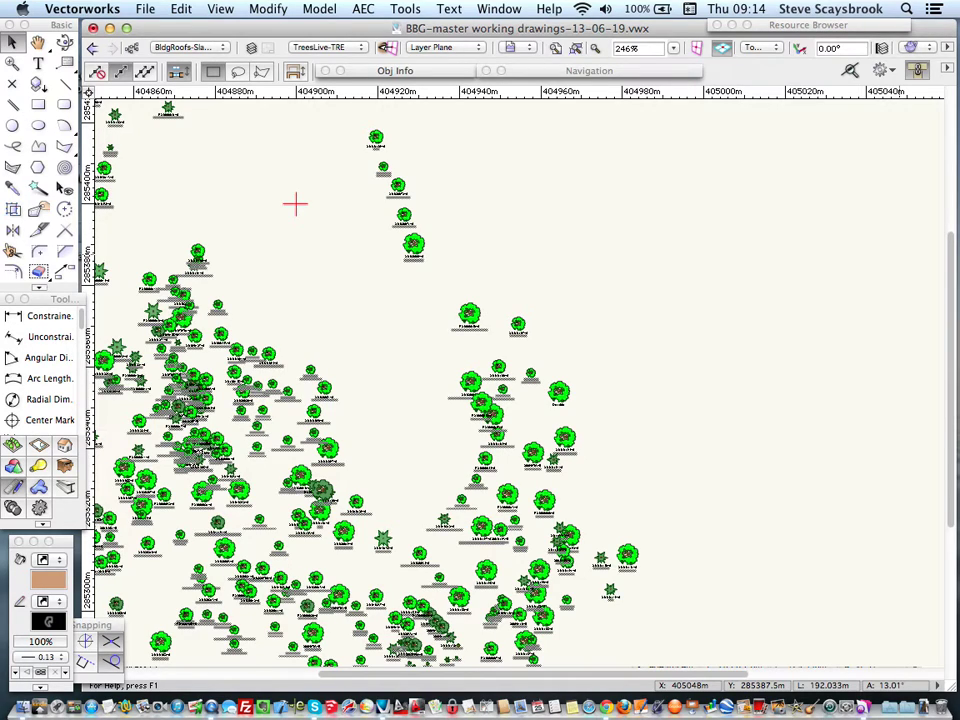
key("super+Tab")
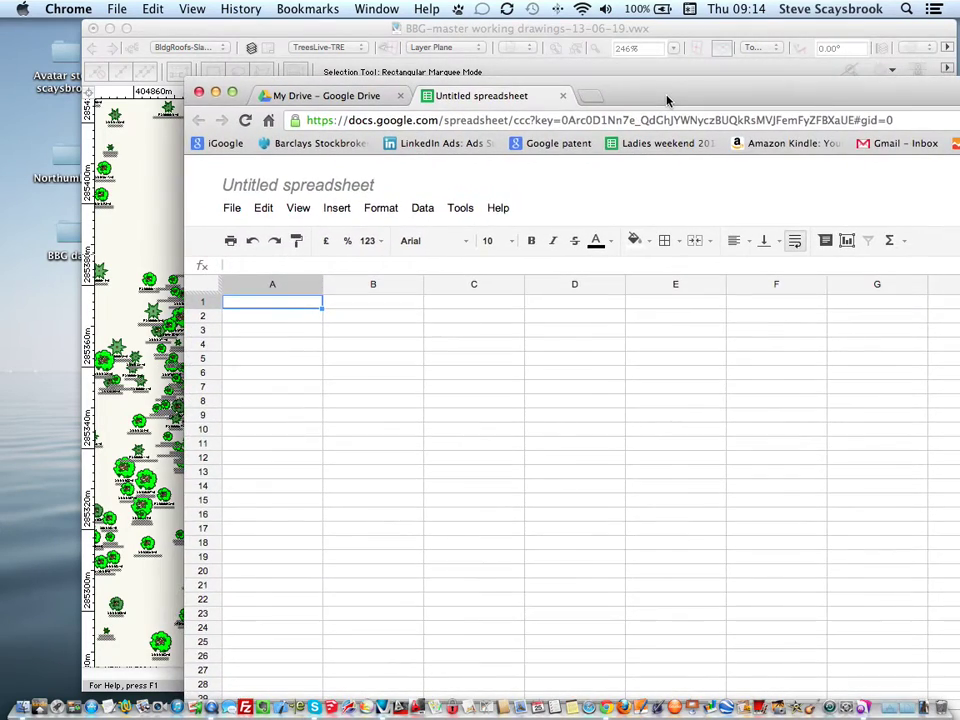
Import Untitled Worksheet-3.txt from the Desktop as a new spreadsheet with the automatic separator, and open the imported spreadsheet.
left_click_drag(667, 100, 488, 42)
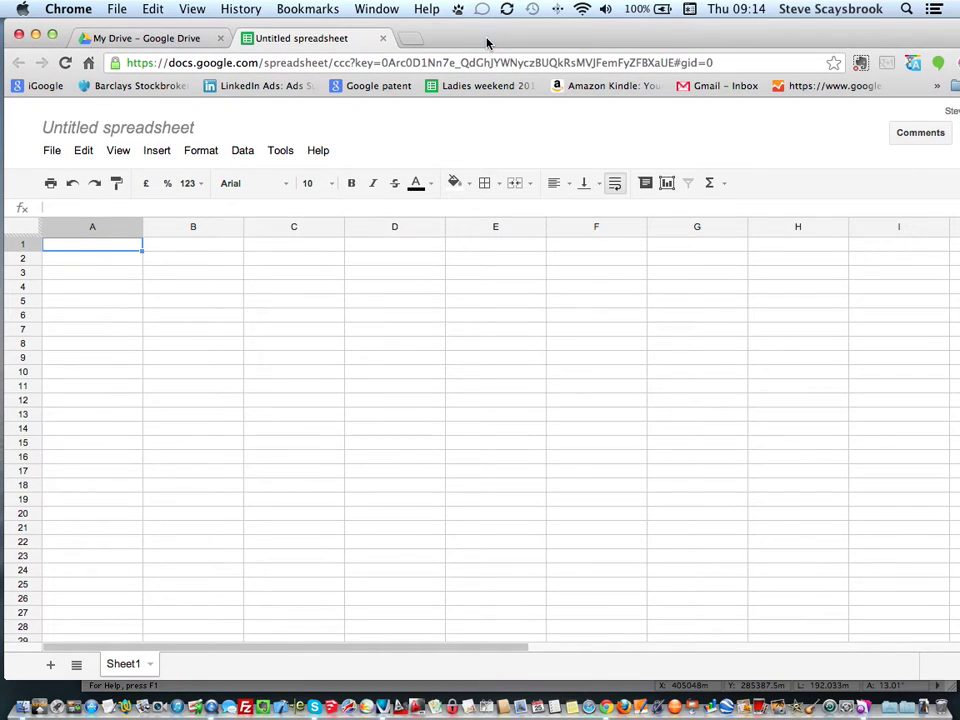
left_click(53, 35)
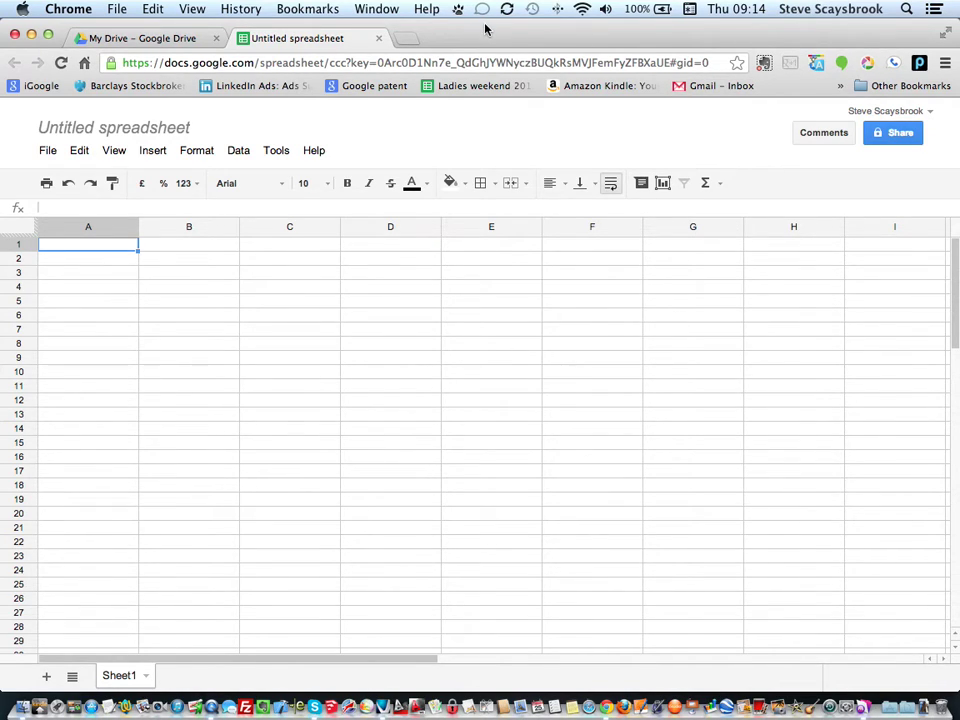
left_click(47, 152)
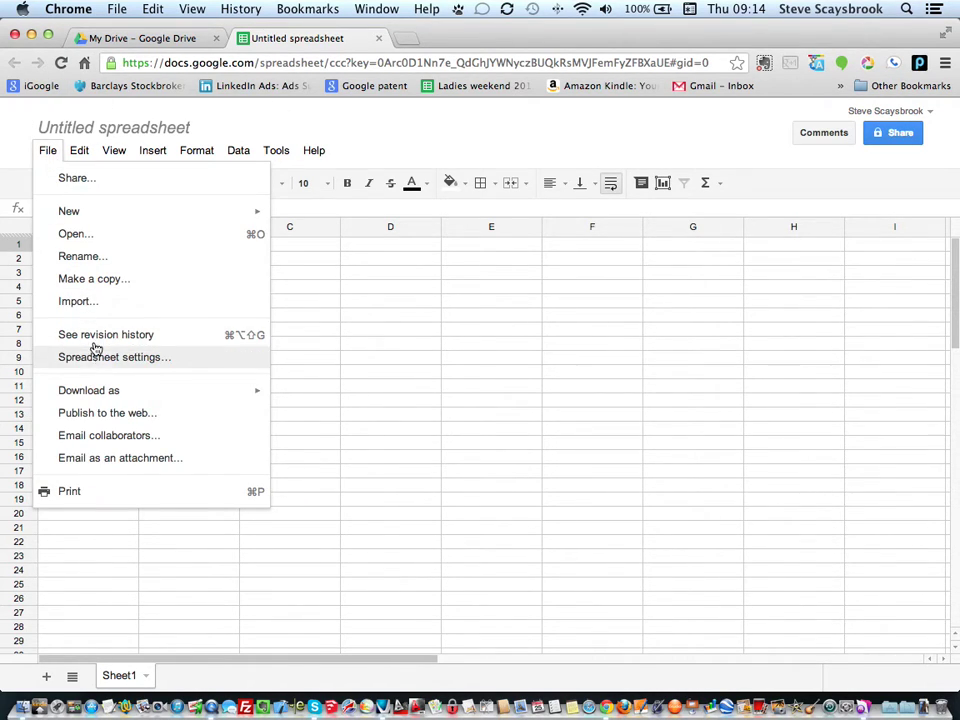
left_click(78, 303)
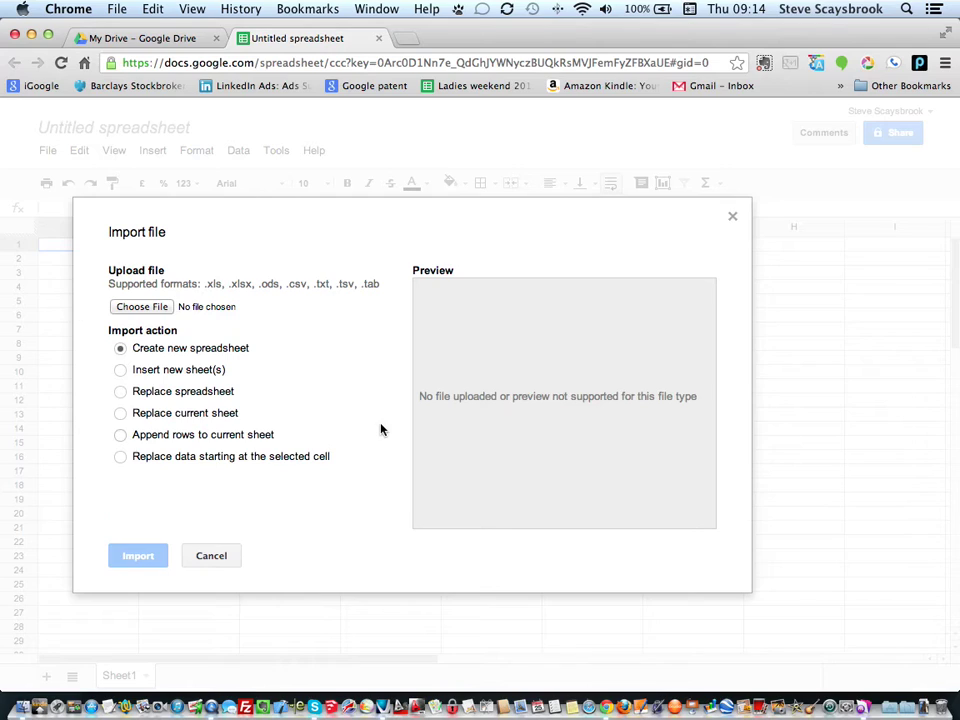
left_click(155, 307)
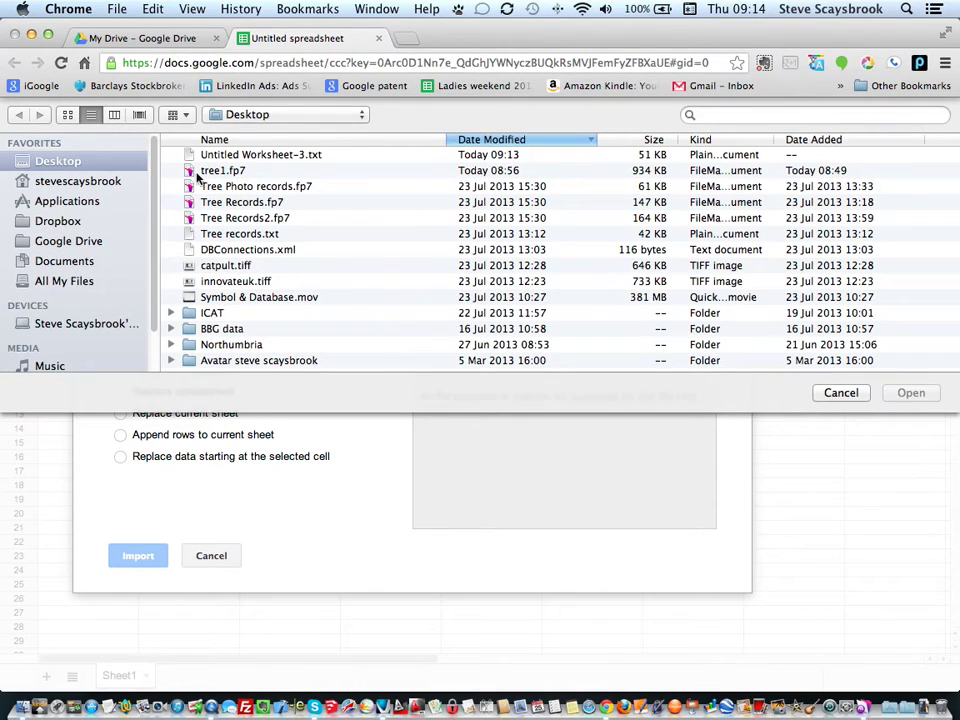
left_click(221, 157)
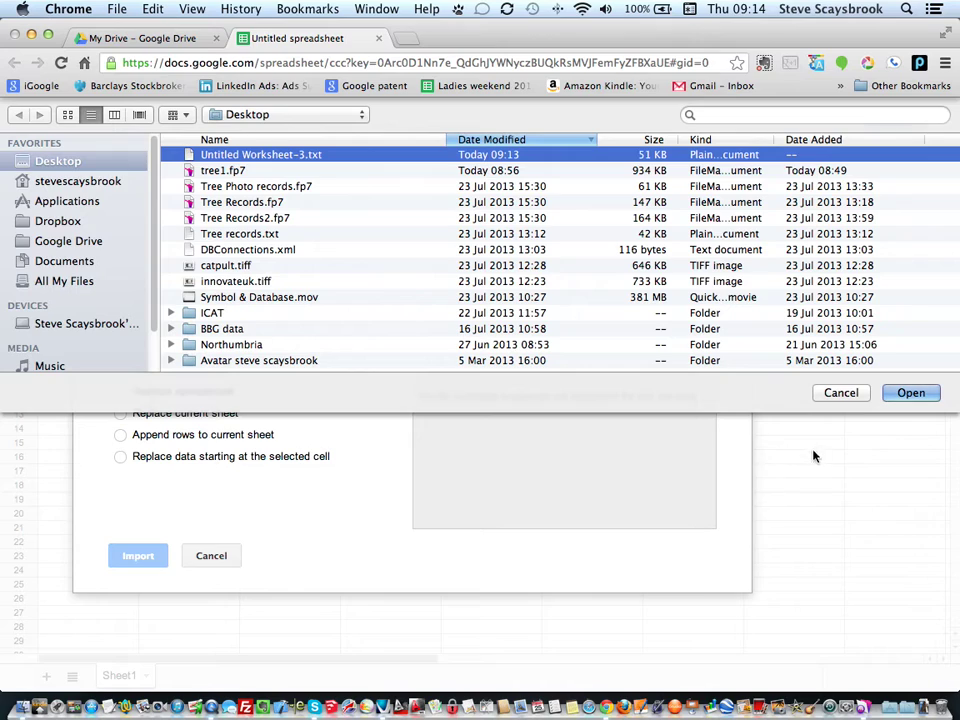
left_click(910, 393)
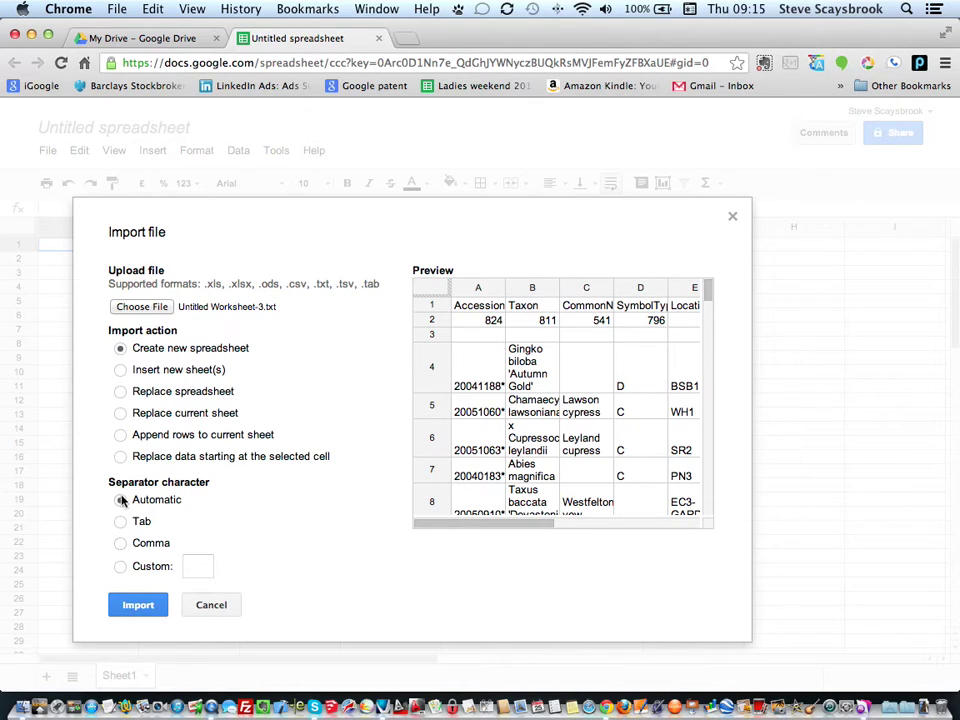
left_click(140, 606)
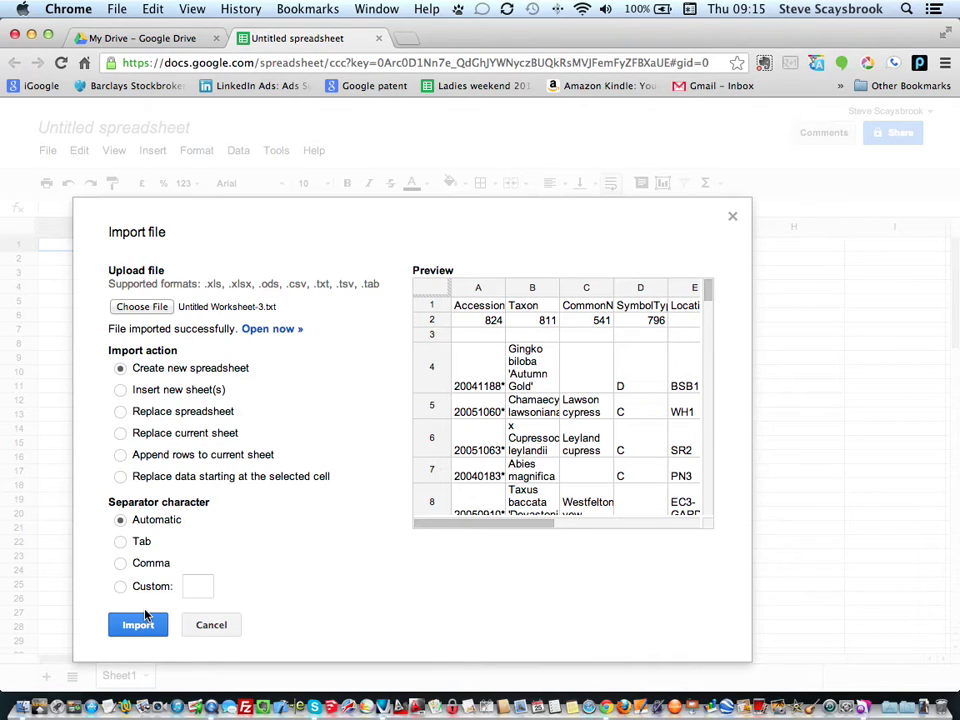
left_click(268, 330)
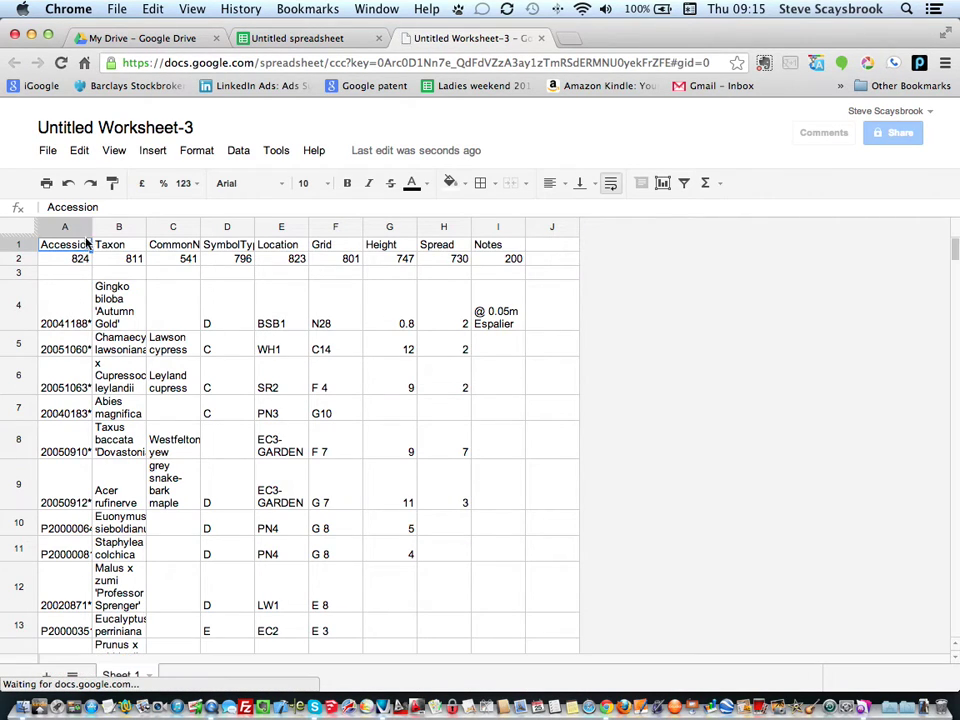
Widen the Accession, Taxon, CommonName, SymbolType and Location columns so their headings and entries fit better.
left_click_drag(92, 227, 122, 227)
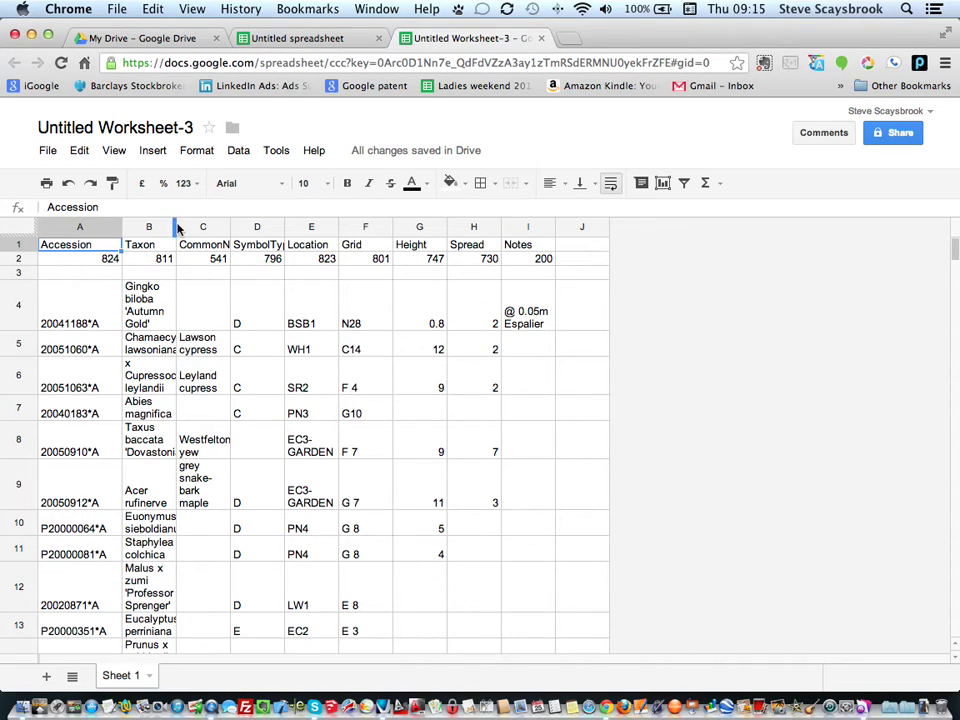
left_click_drag(177, 227, 230, 229)
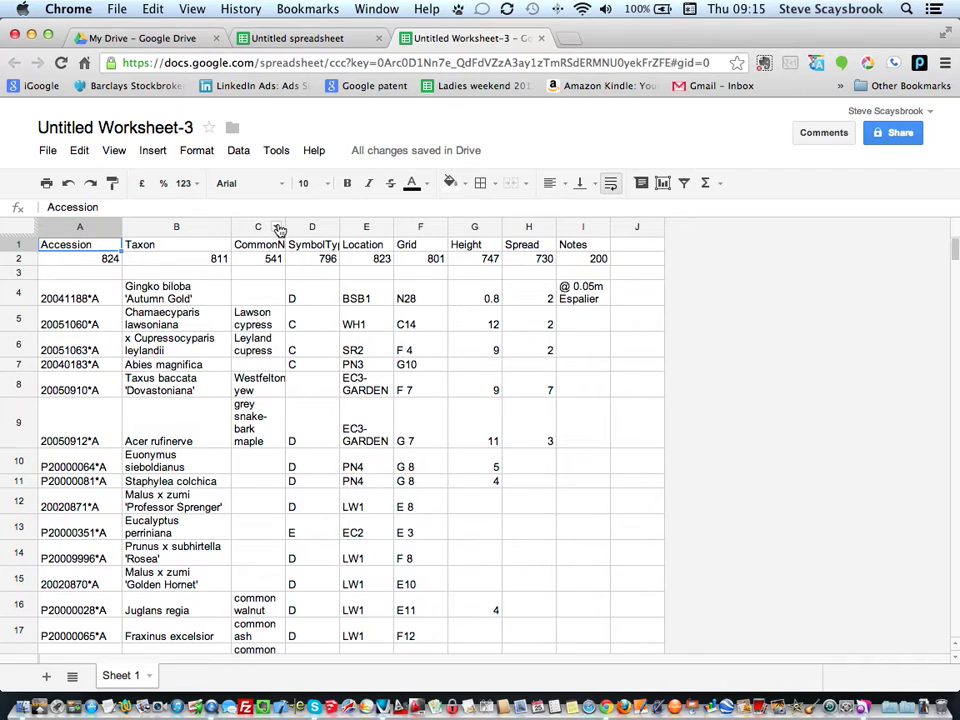
left_click_drag(285, 227, 343, 227)
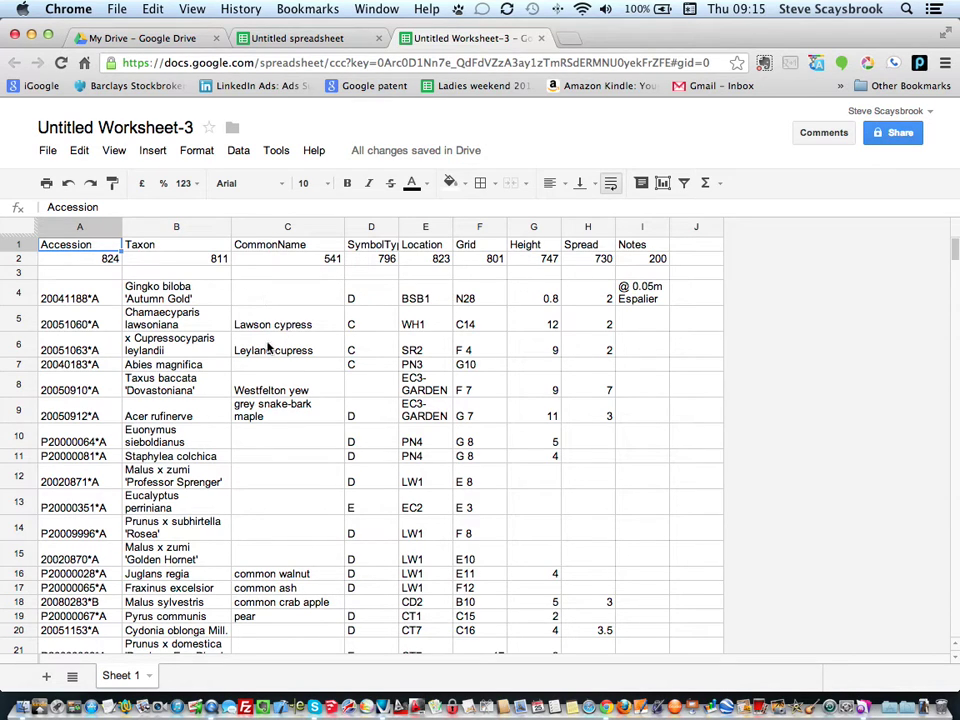
scroll(292, 457, "down", 3)
scroll(293, 459, "down", 10)
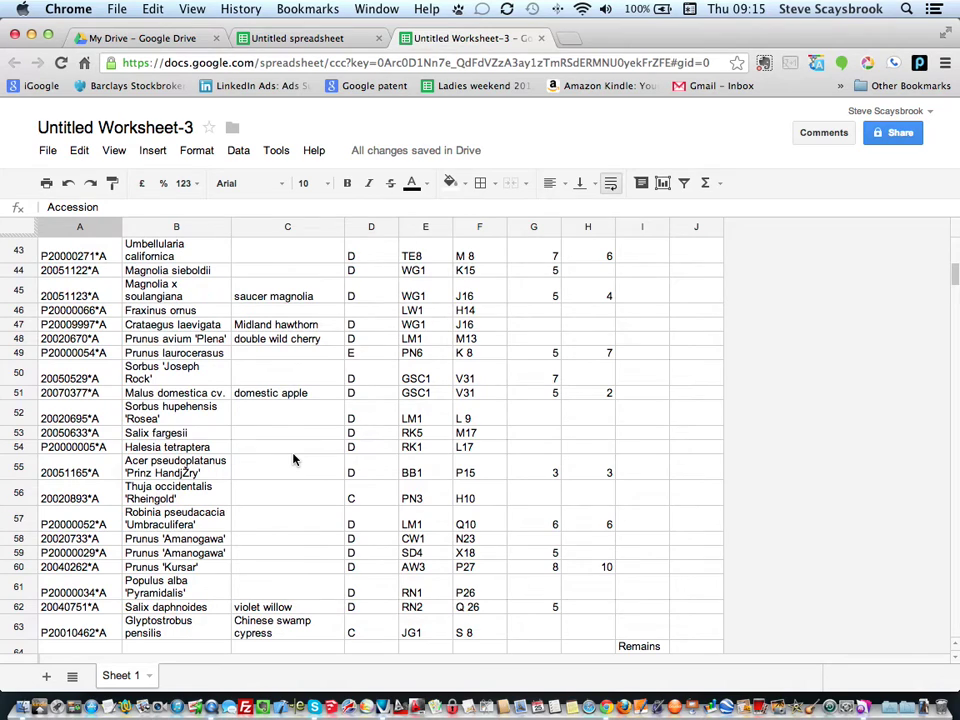
scroll(289, 484, "up", 13)
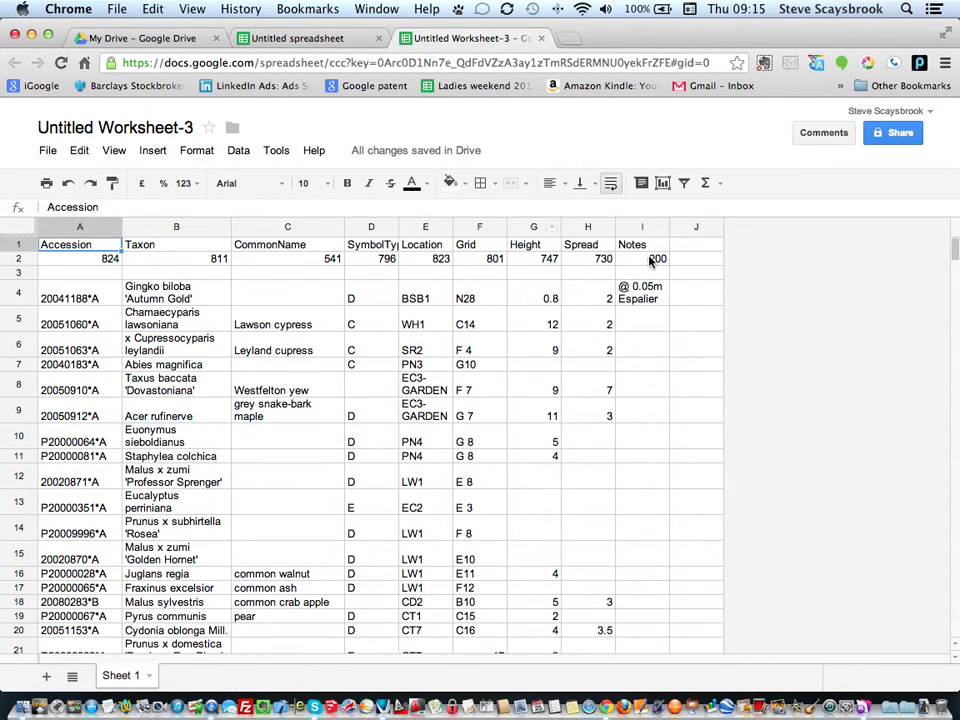
left_click_drag(399, 227, 554, 227)
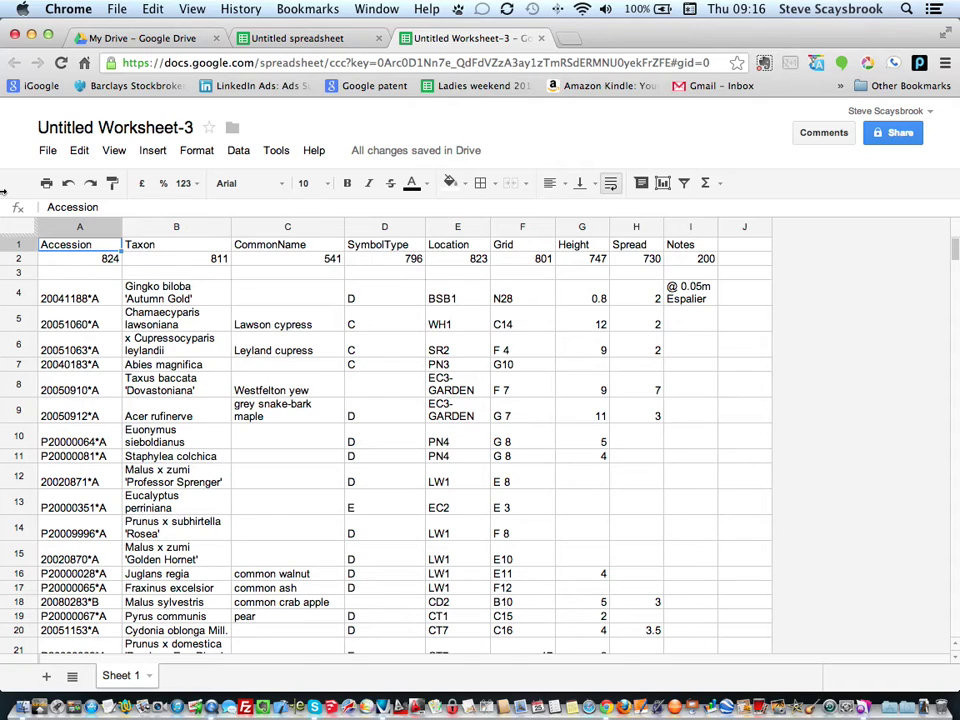
Switch to FileMaker Pro and create a new database named Untitled.fp7 on the Desktop.
key("super+Tab")
key("super+Tab")
key("super+Tab")
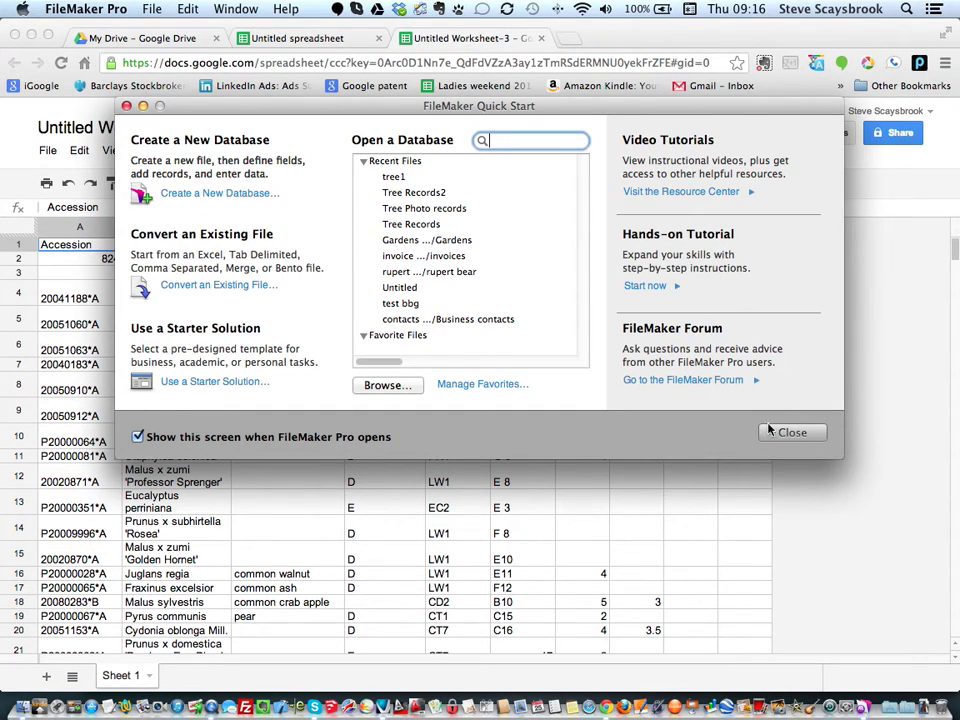
left_click_drag(369, 110, 374, 131)
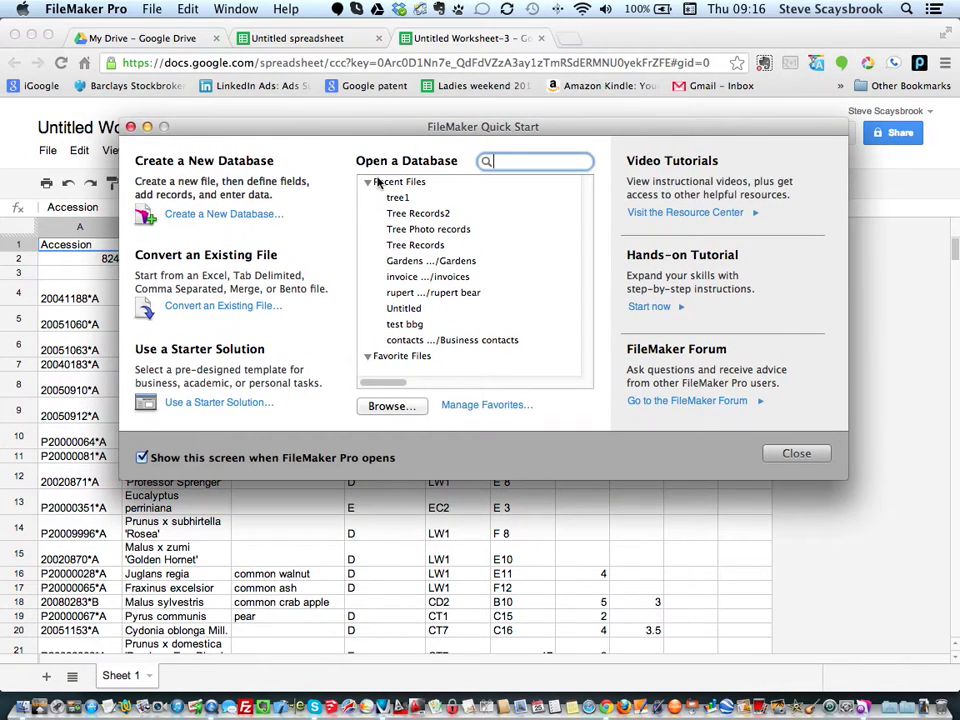
left_click(222, 216)
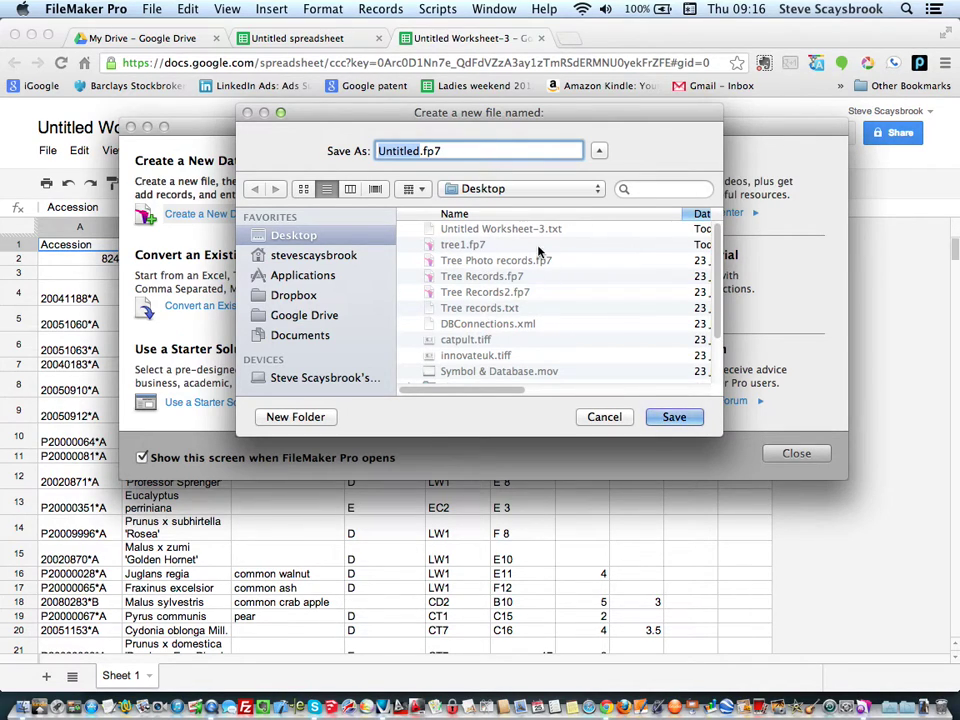
left_click(673, 418)
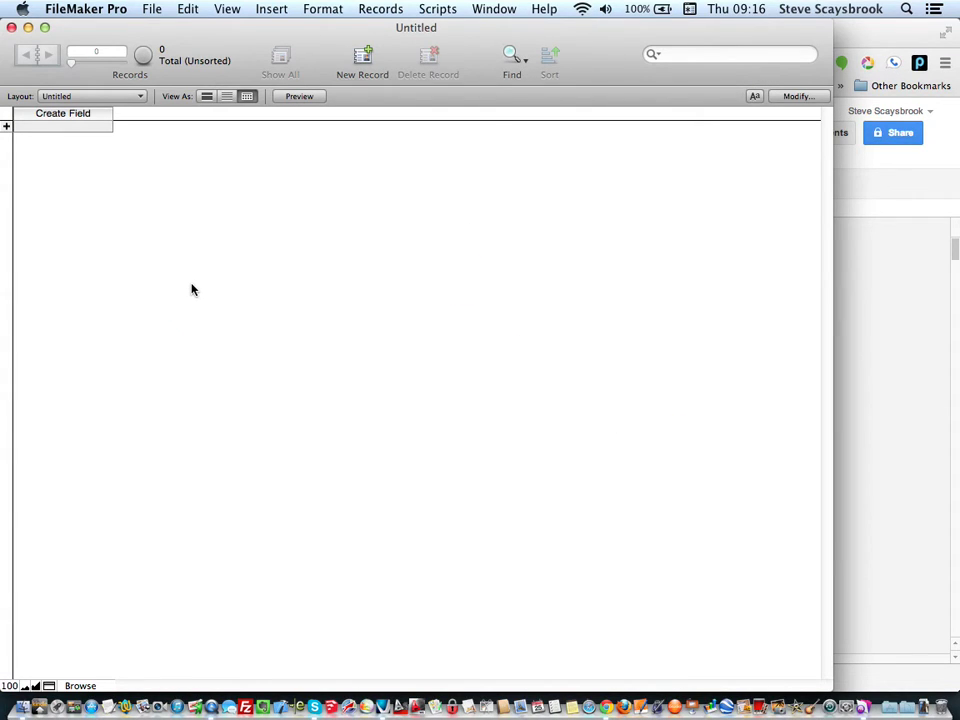
Start a record import from the Desktop file Untitled Worksheet-3.txt and reposition the field mapping dialog.
left_click(151, 9)
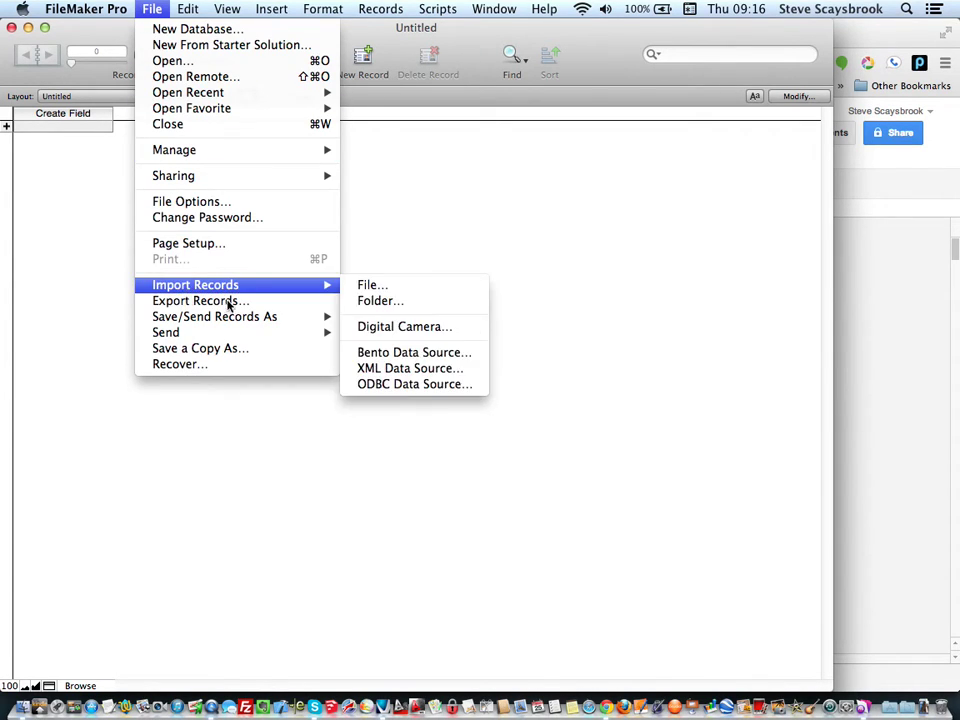
mouse_move(240, 285)
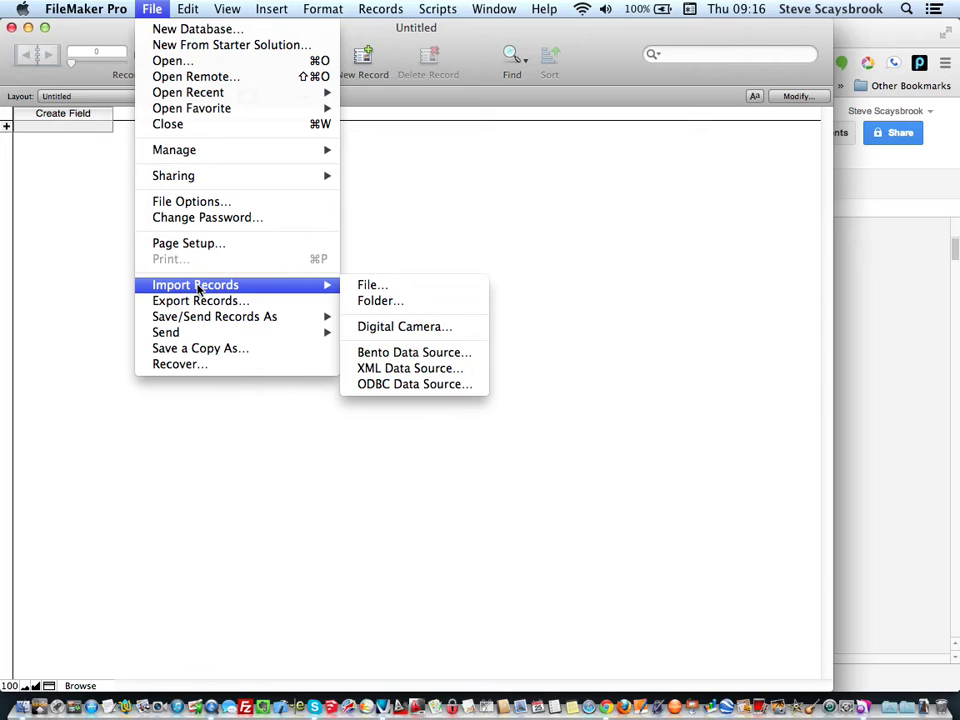
left_click(370, 286)
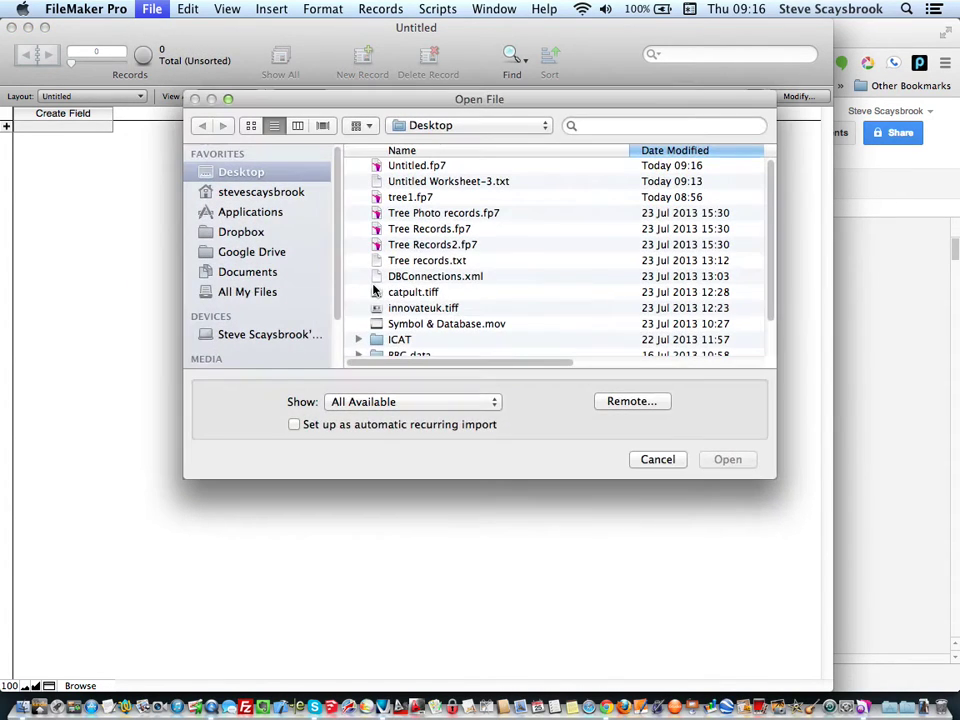
left_click(403, 184)
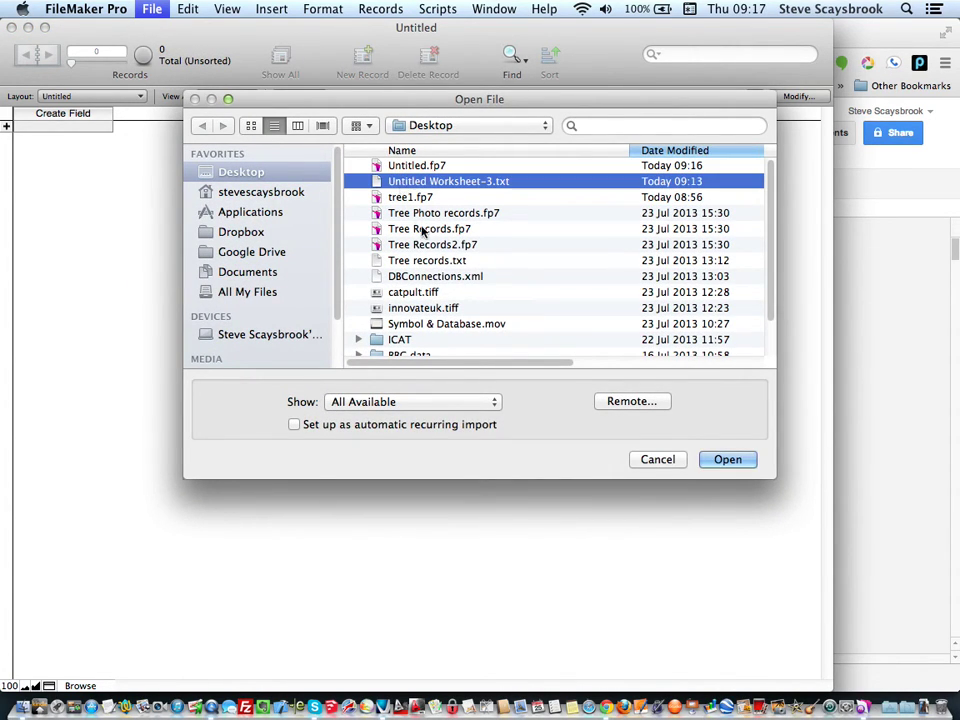
left_click(716, 461)
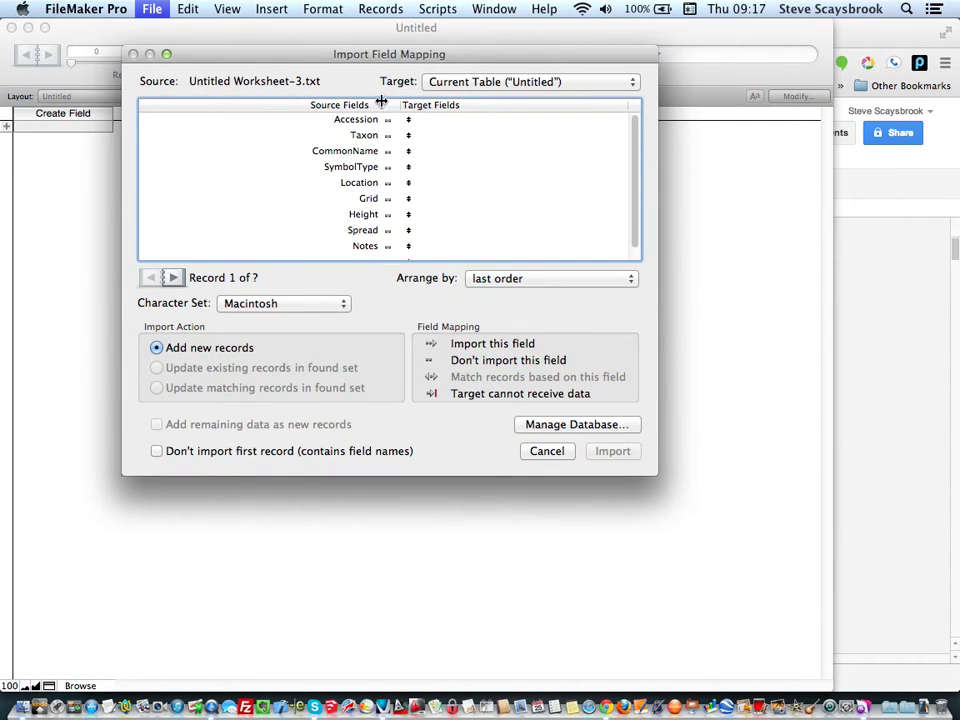
left_click_drag(300, 58, 283, 78)
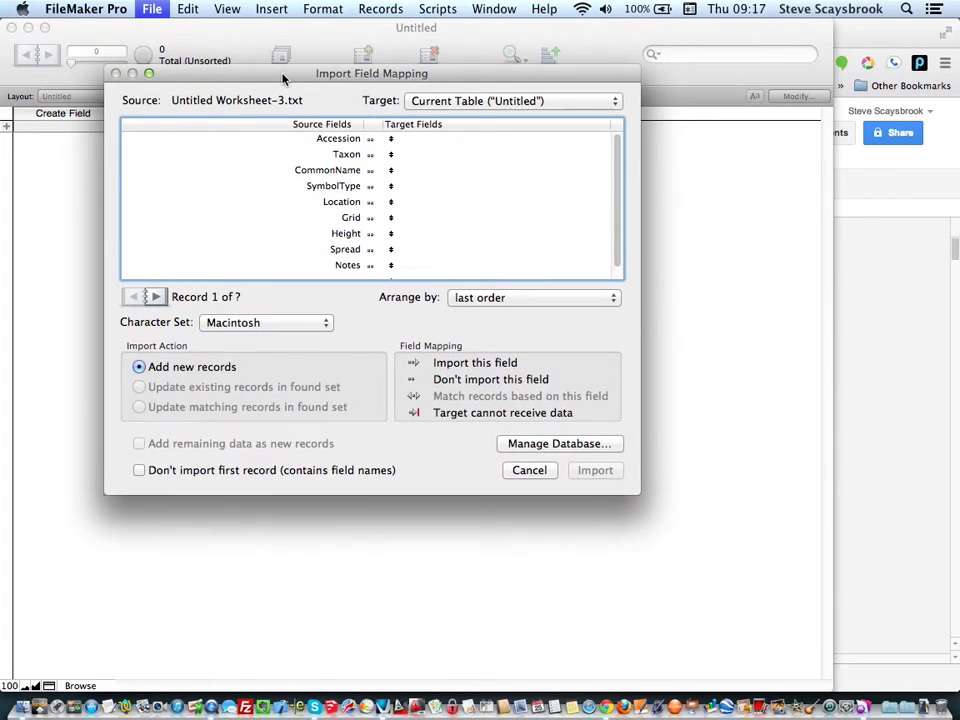
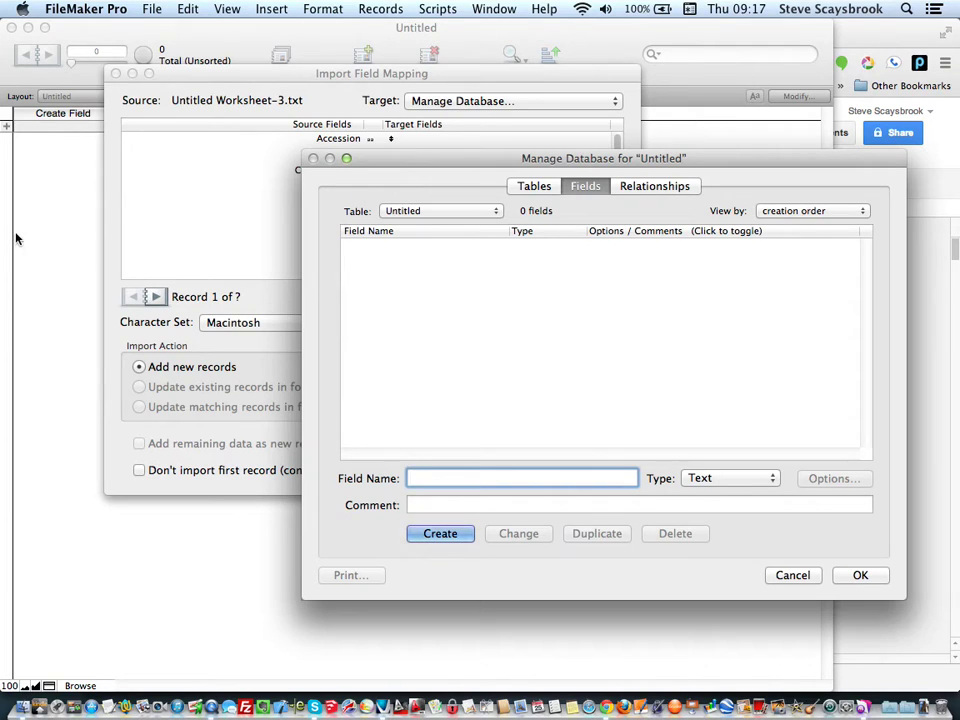
In the database field definitions, create the text fields Accession, Taxon and Commonname, keeping the import's source fields in view.
left_click_drag(476, 166, 592, 145)
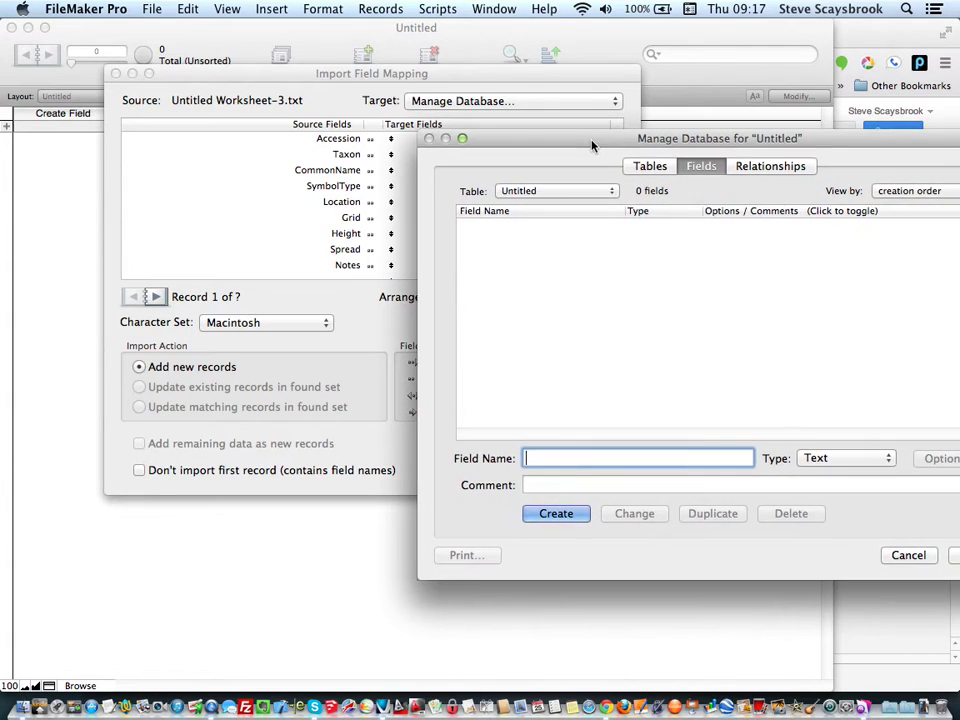
type("Accession")
left_click(541, 518)
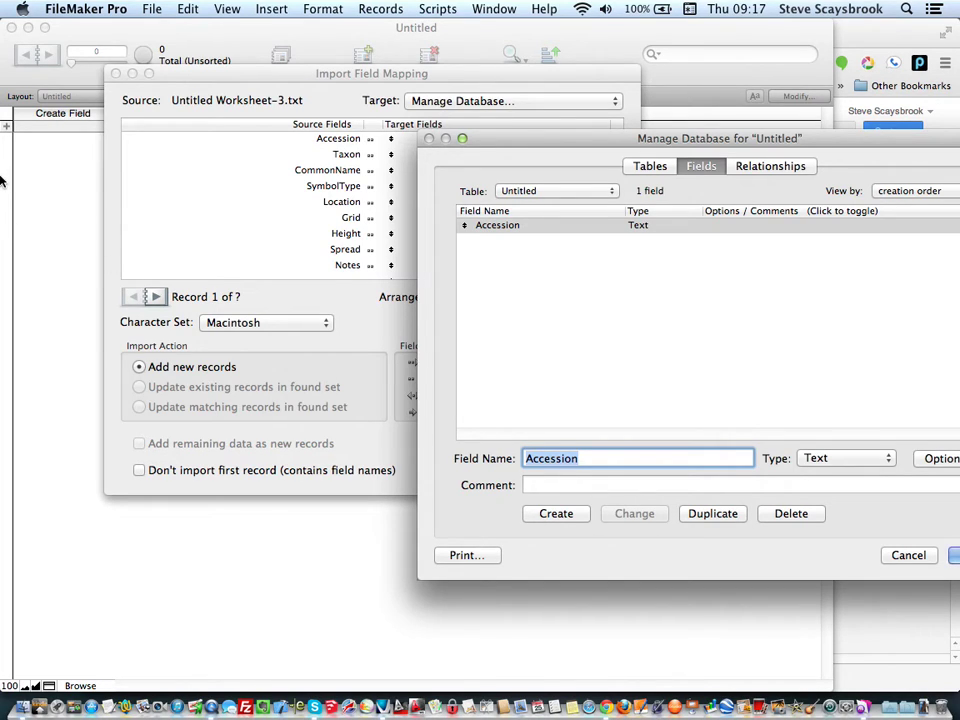
type("Ta")
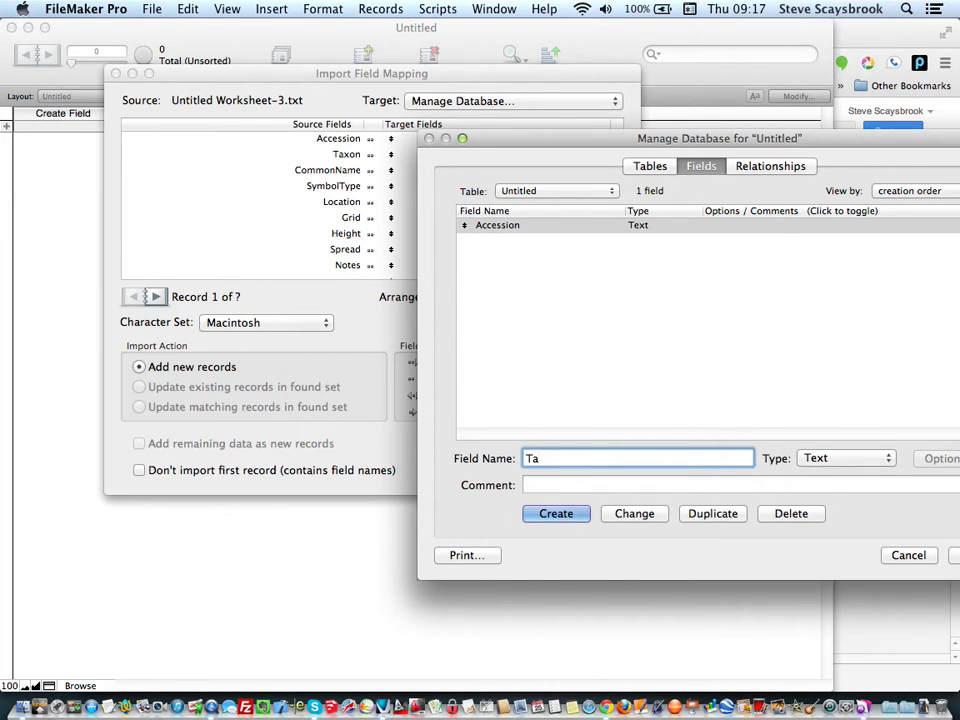
type("xon")
left_click(546, 516)
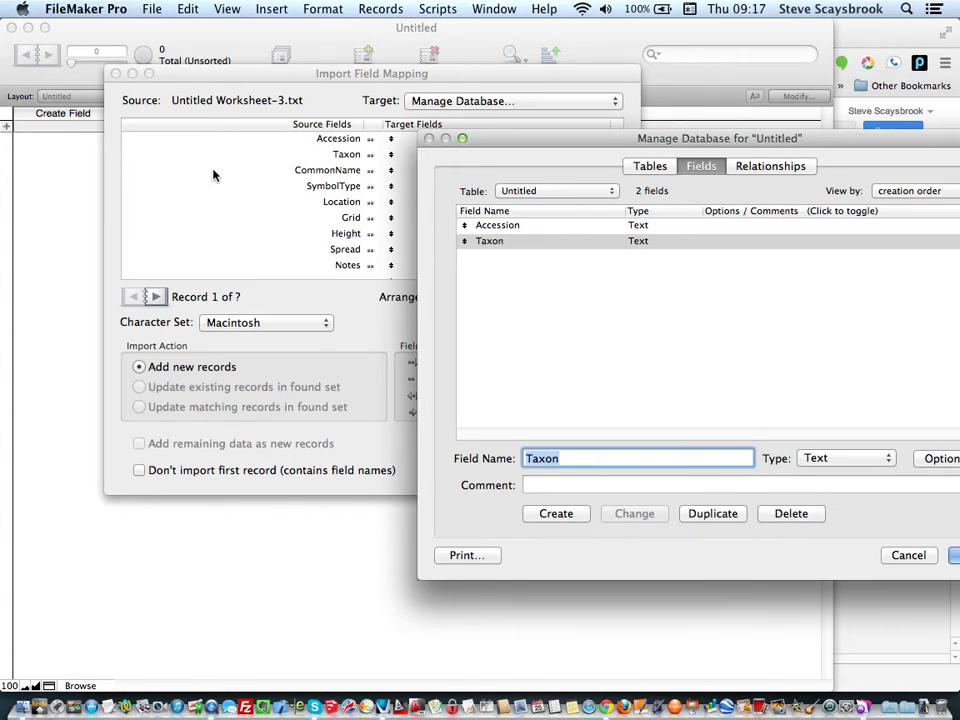
type("Common")
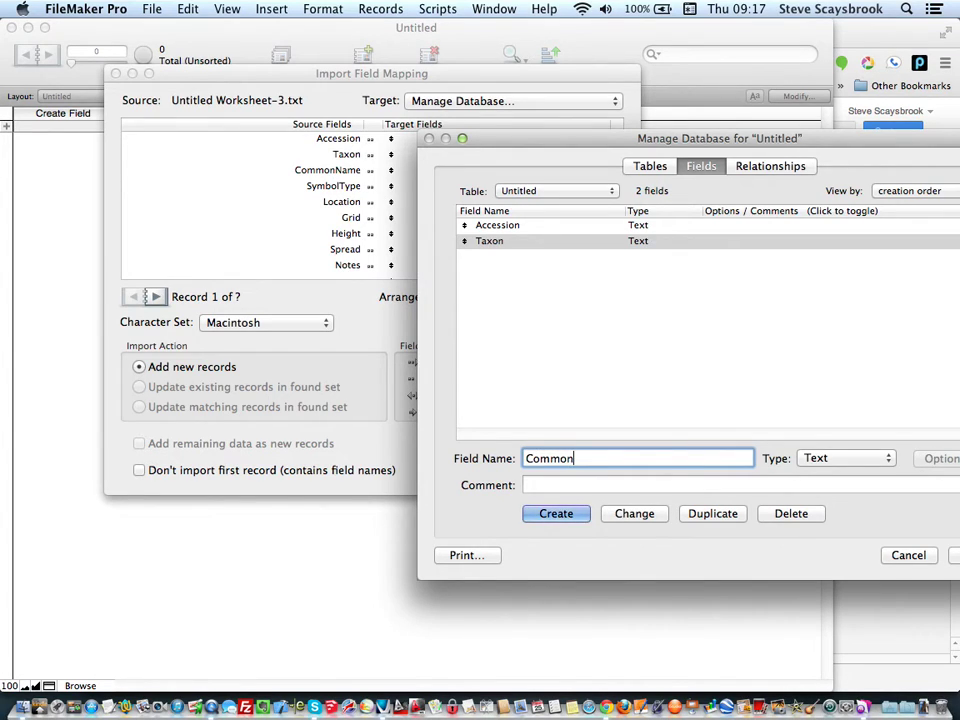
type("name")
left_click(546, 514)
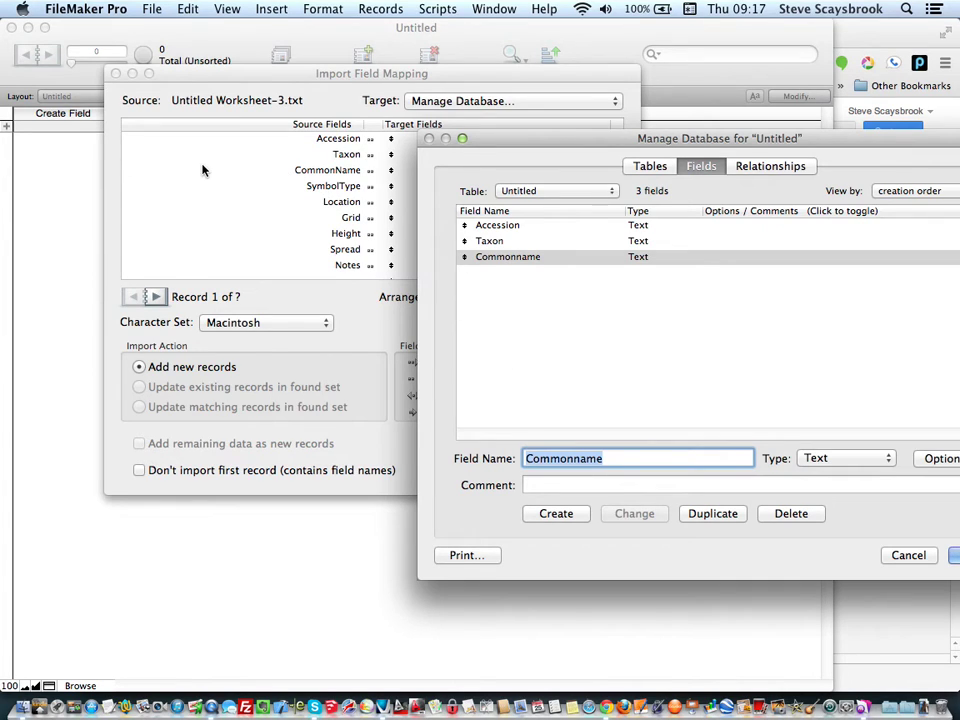
Create two more text fields in the Untitled table, named Symbol type and Location.
type("Sy")
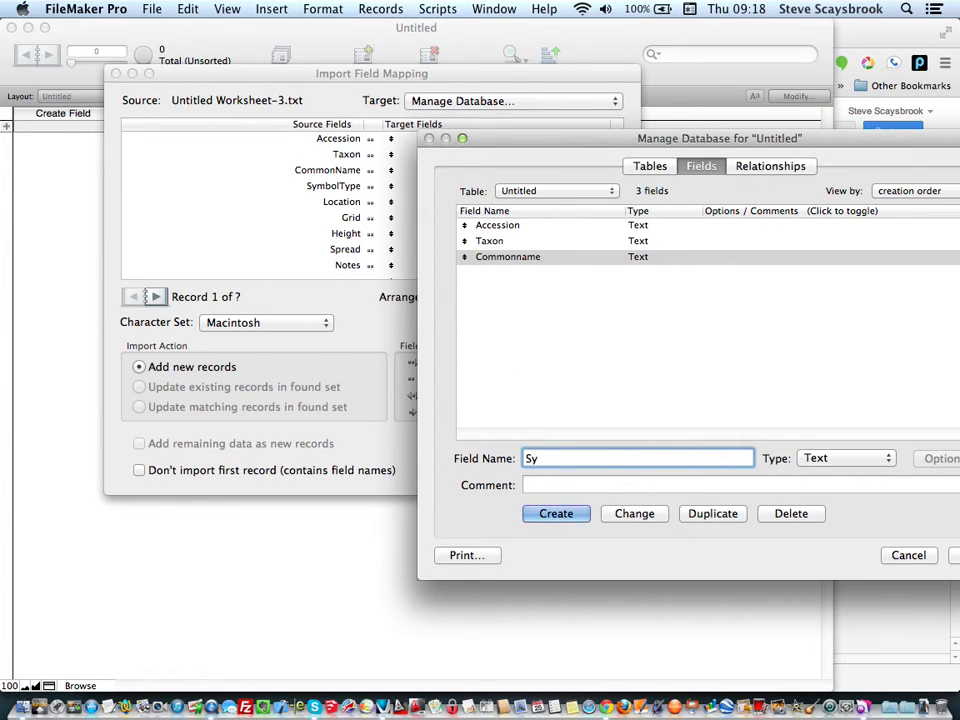
type("mbol type")
left_click(556, 514)
type("Location")
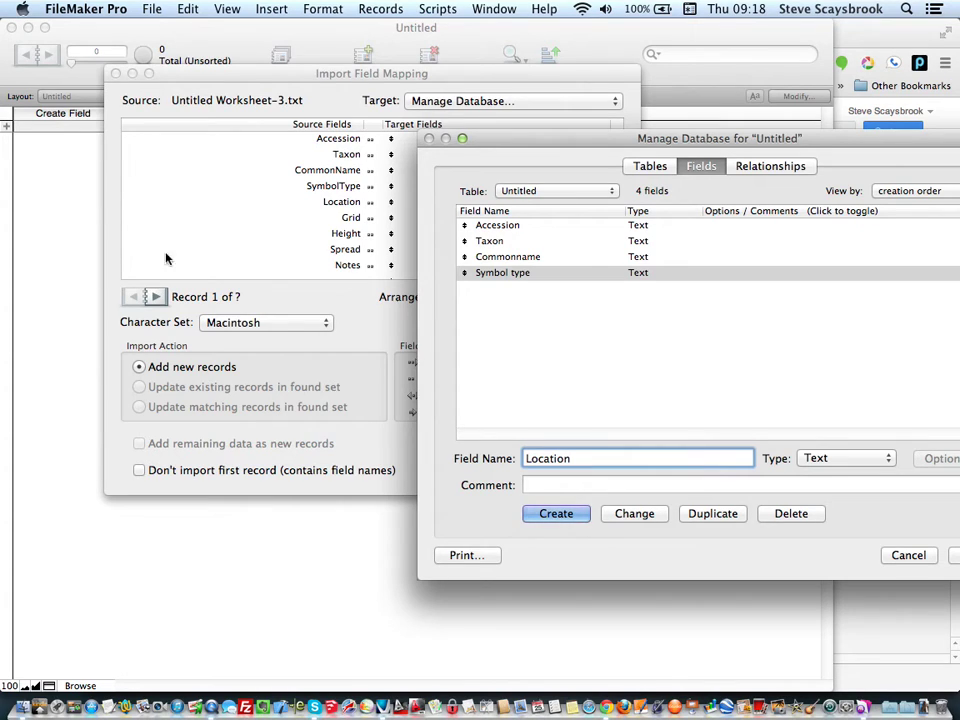
left_click(515, 511)
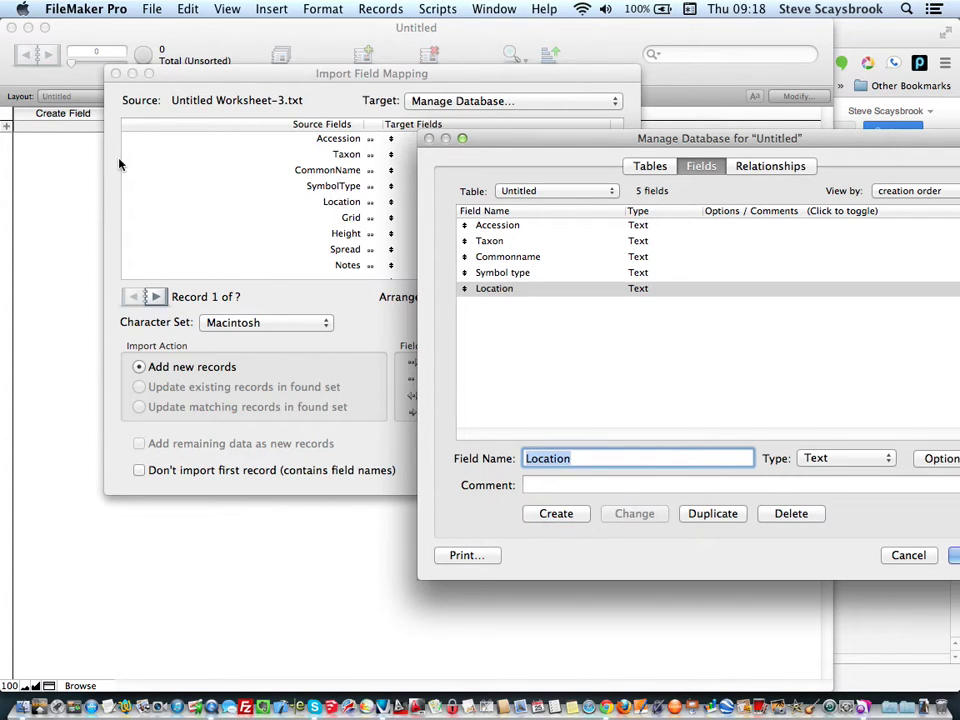
Create the text fields Grid, Height, Spread and Notes in the Untitled table and accept the field definitions.
type("Grid")
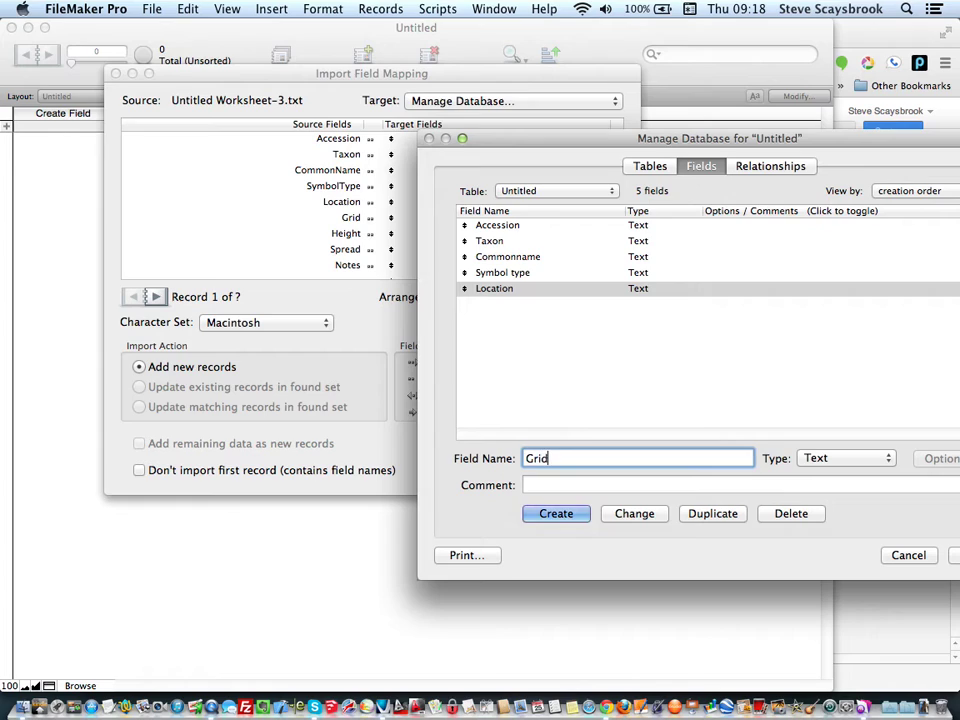
left_click(555, 514)
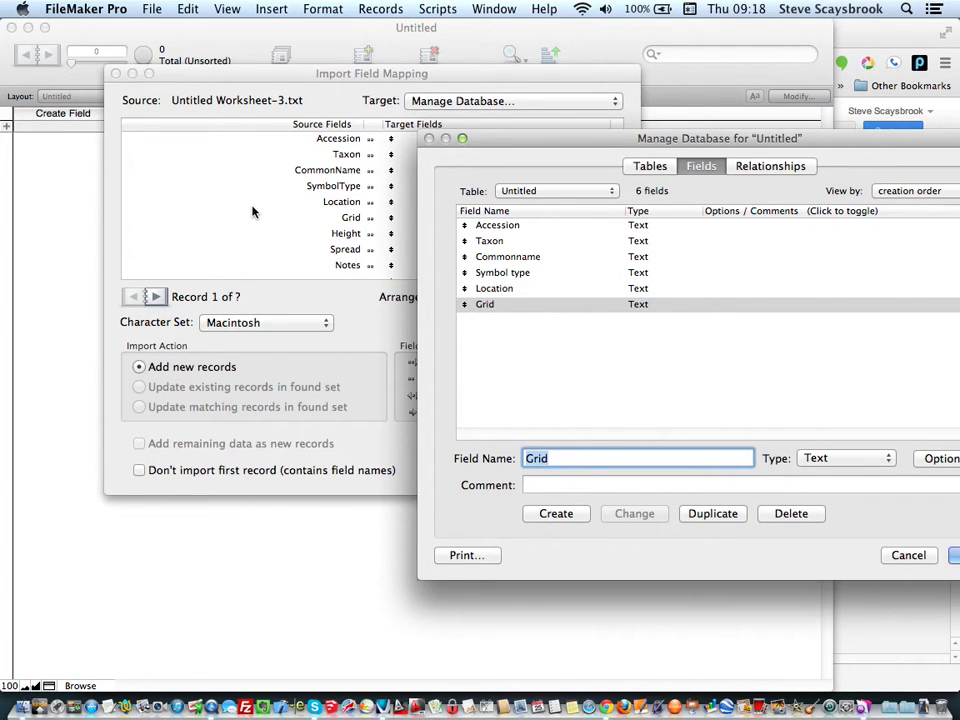
type("Height")
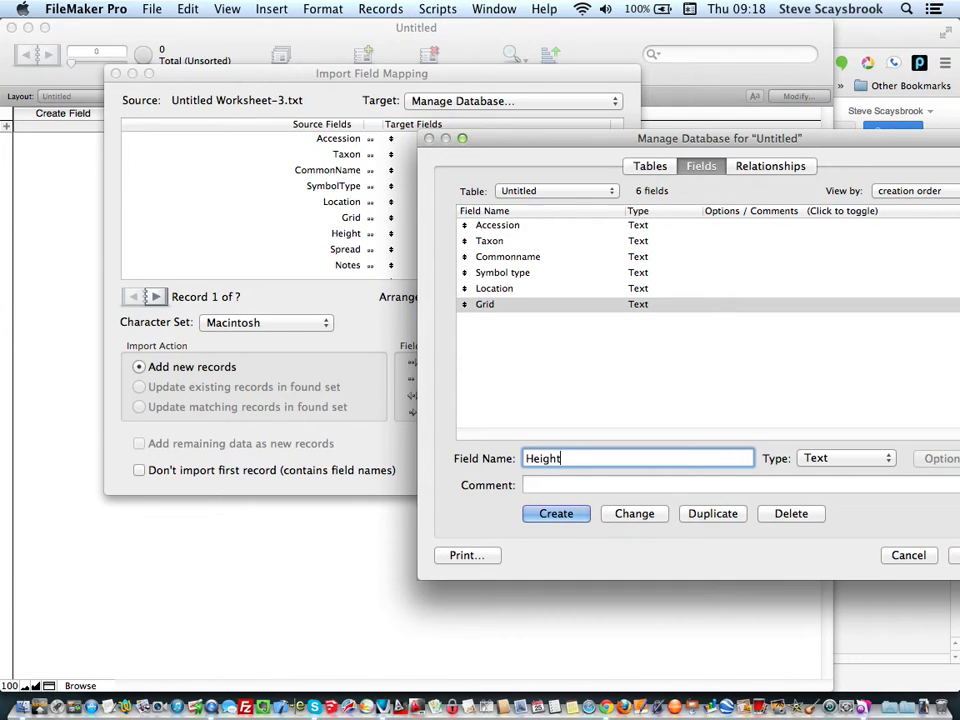
left_click(558, 514)
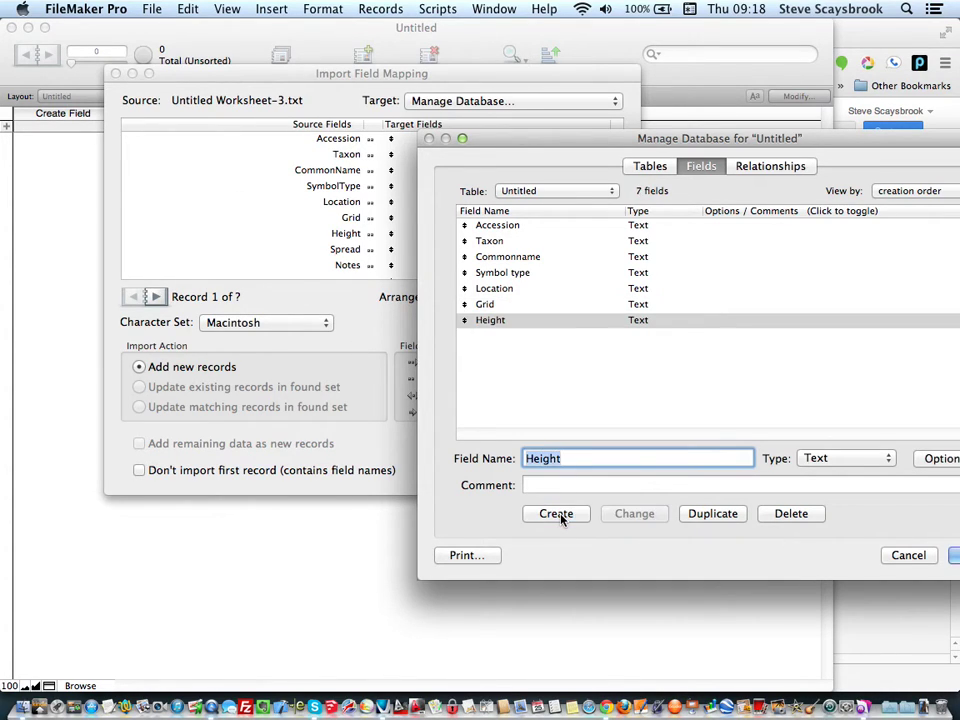
type("Spread")
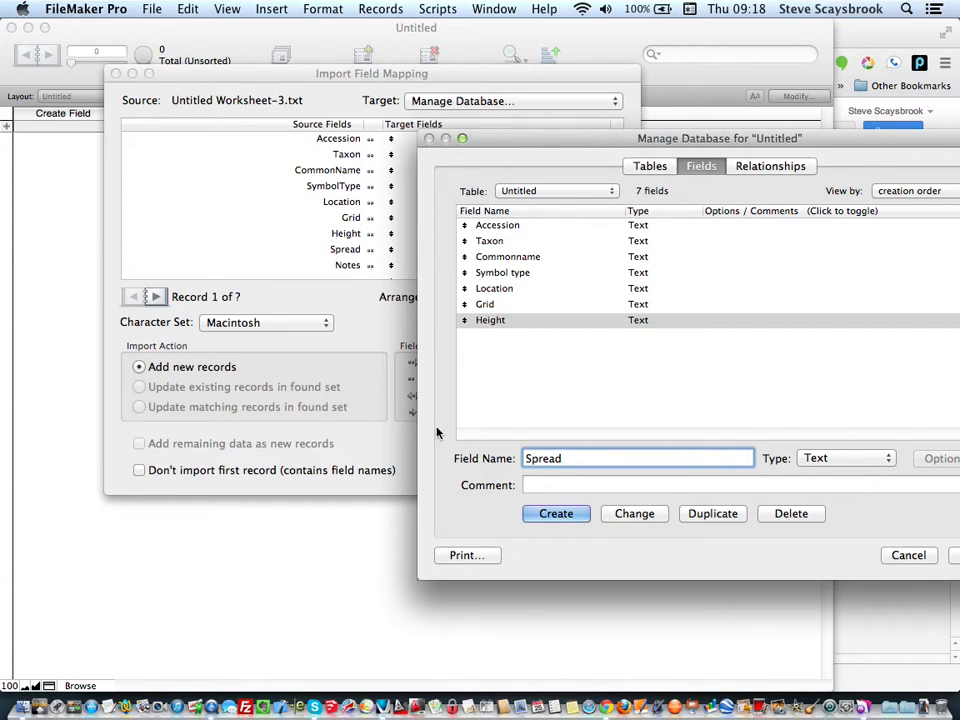
left_click(553, 516)
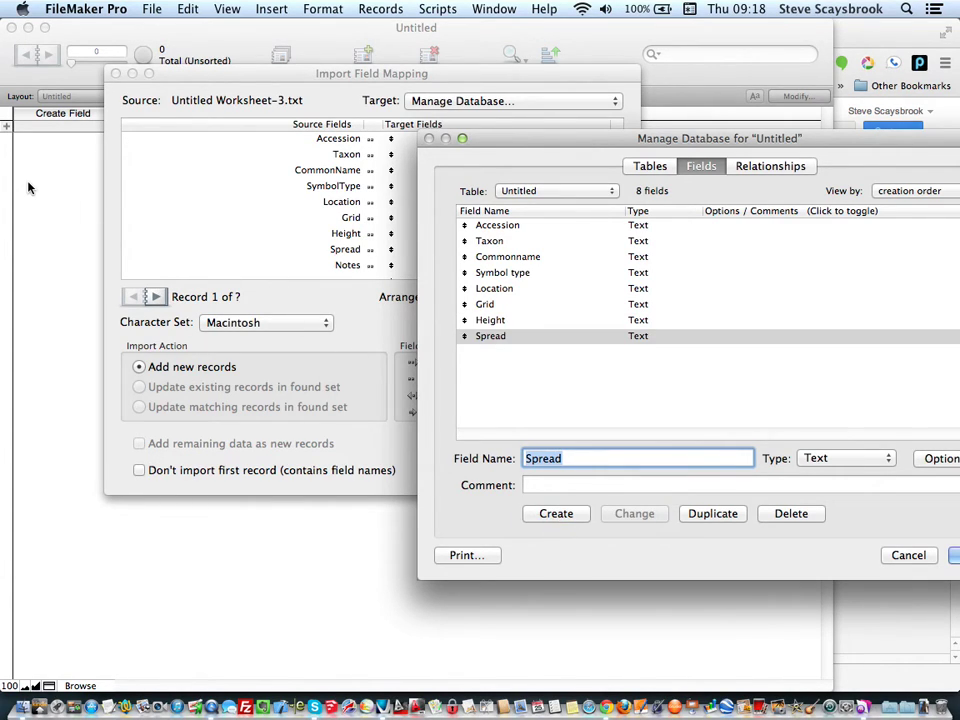
type("Notes")
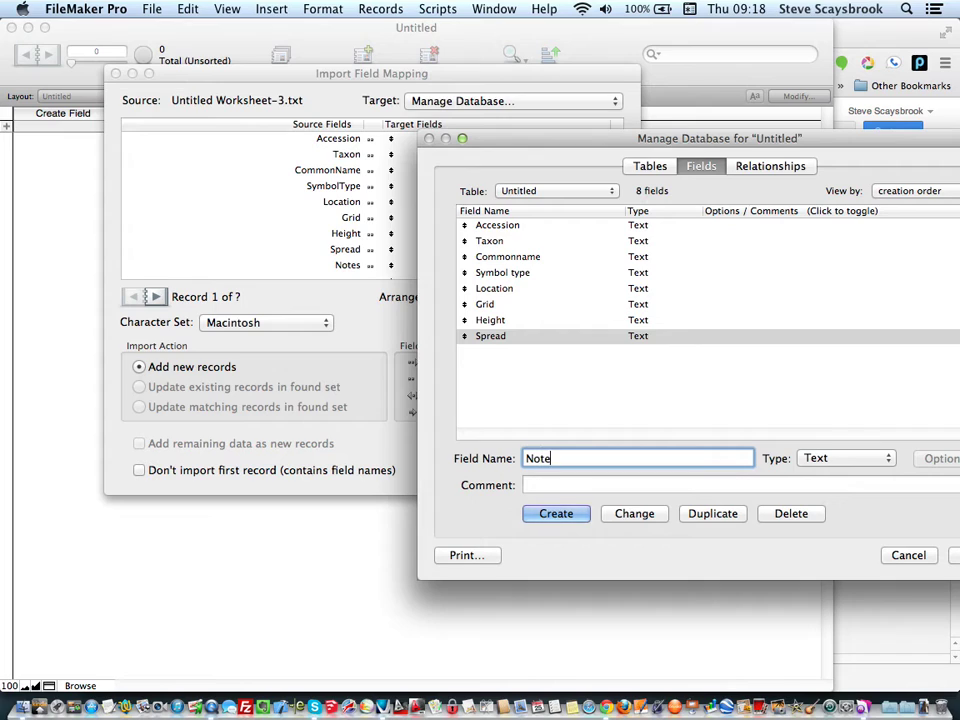
left_click(548, 516)
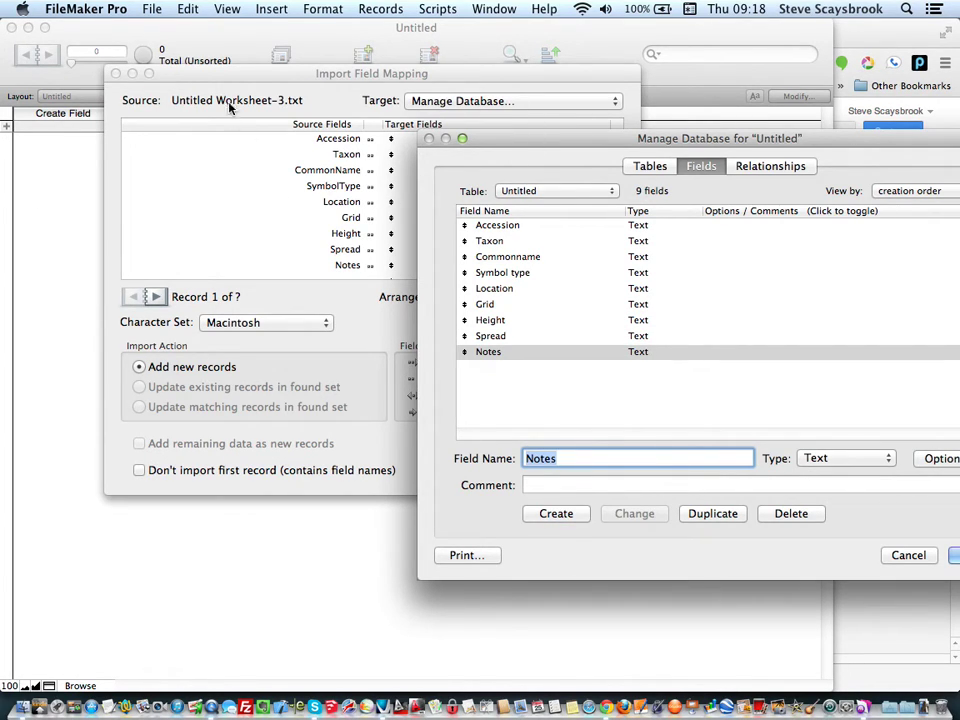
left_click_drag(246, 75, 171, 60)
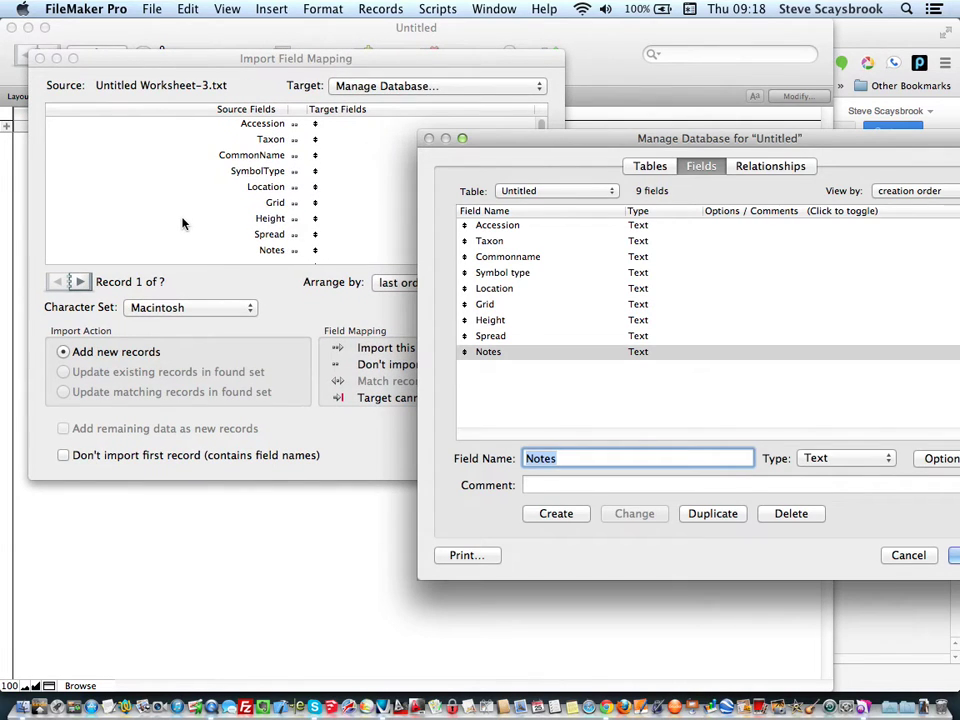
left_click_drag(549, 139, 324, 65)
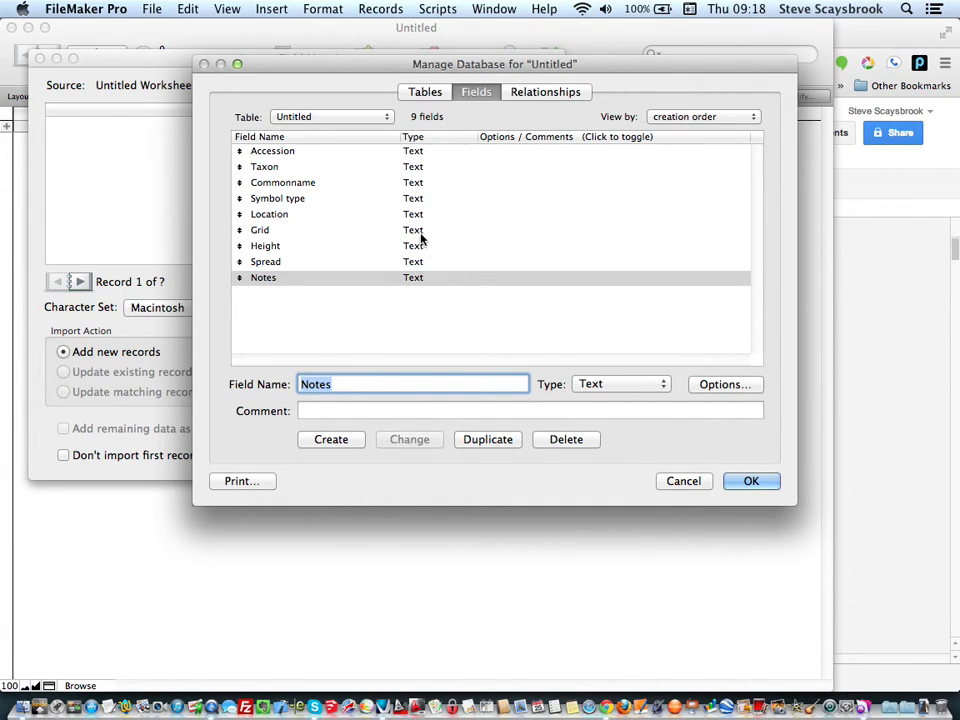
left_click(748, 482)
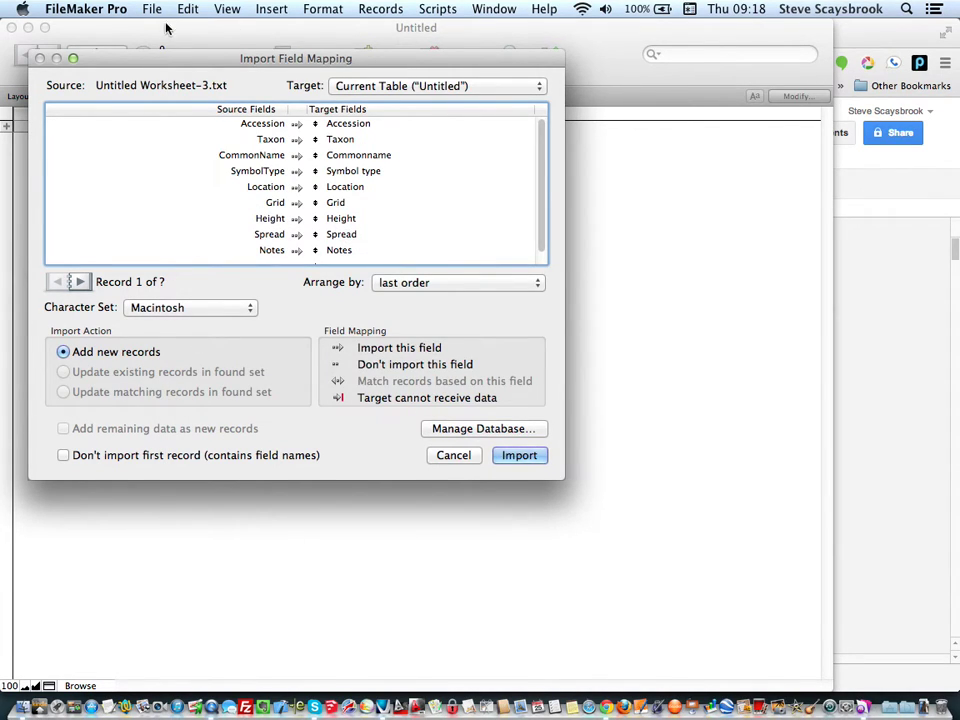
Import the Untitled Worksheet-3.txt data as new records with the matched field mapping, and dismiss the import summary.
left_click_drag(180, 57, 294, 98)
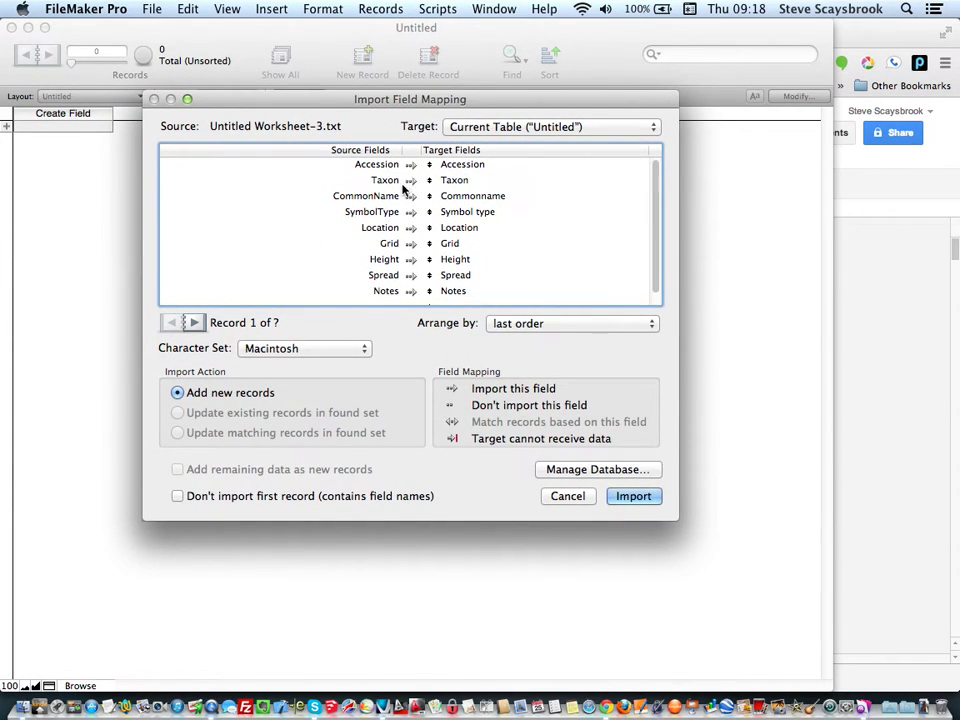
left_click(449, 297)
left_click(453, 283, "shift")
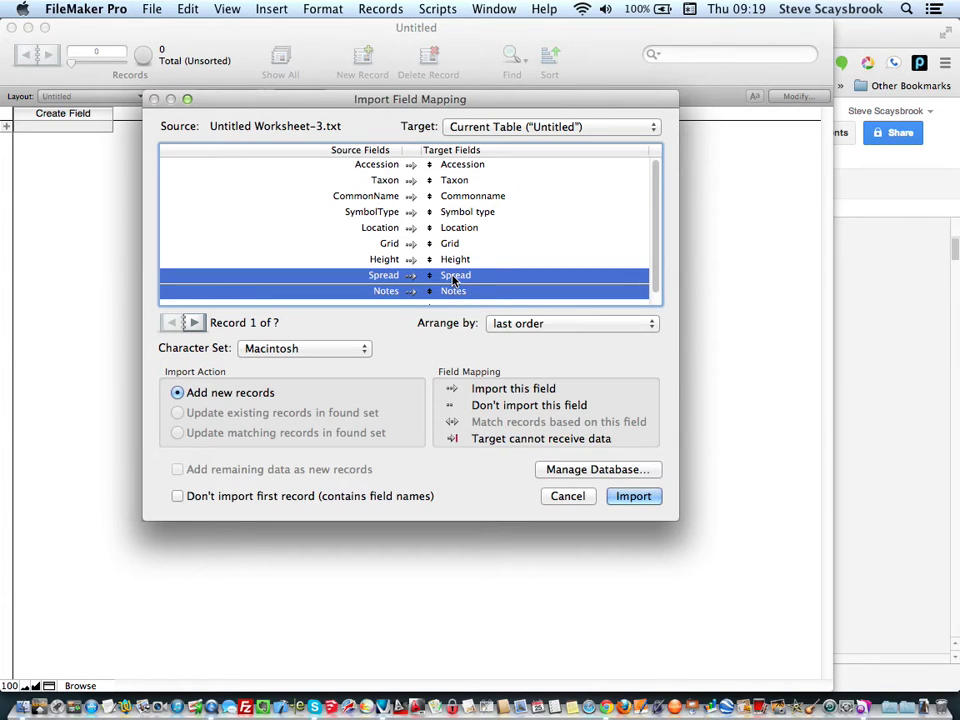
left_click(456, 291)
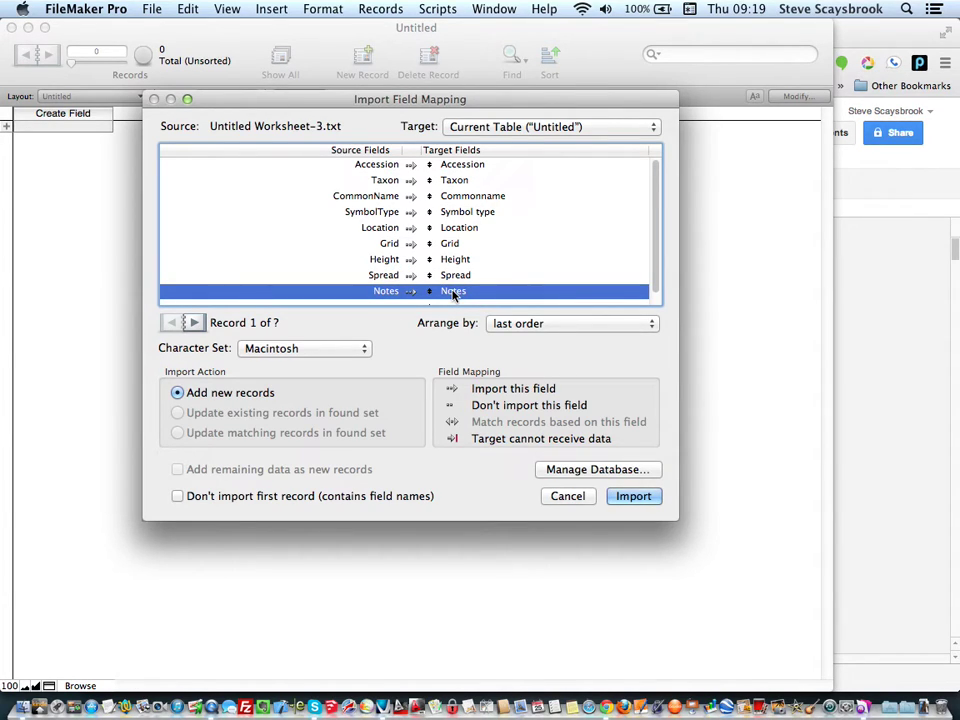
left_click(619, 497)
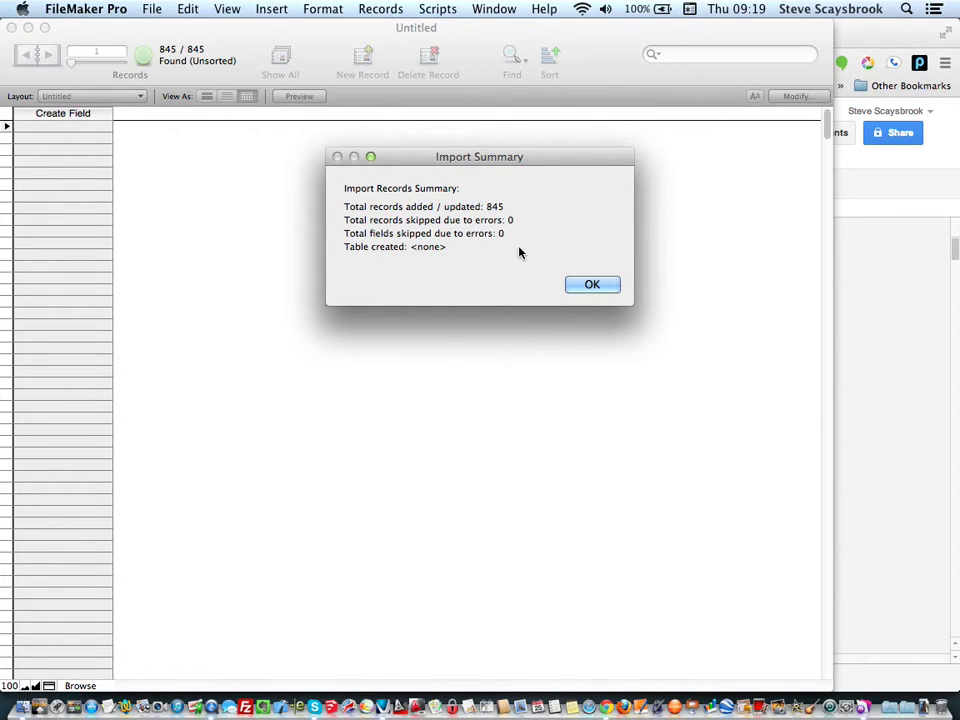
left_click(592, 286)
left_click(592, 286)
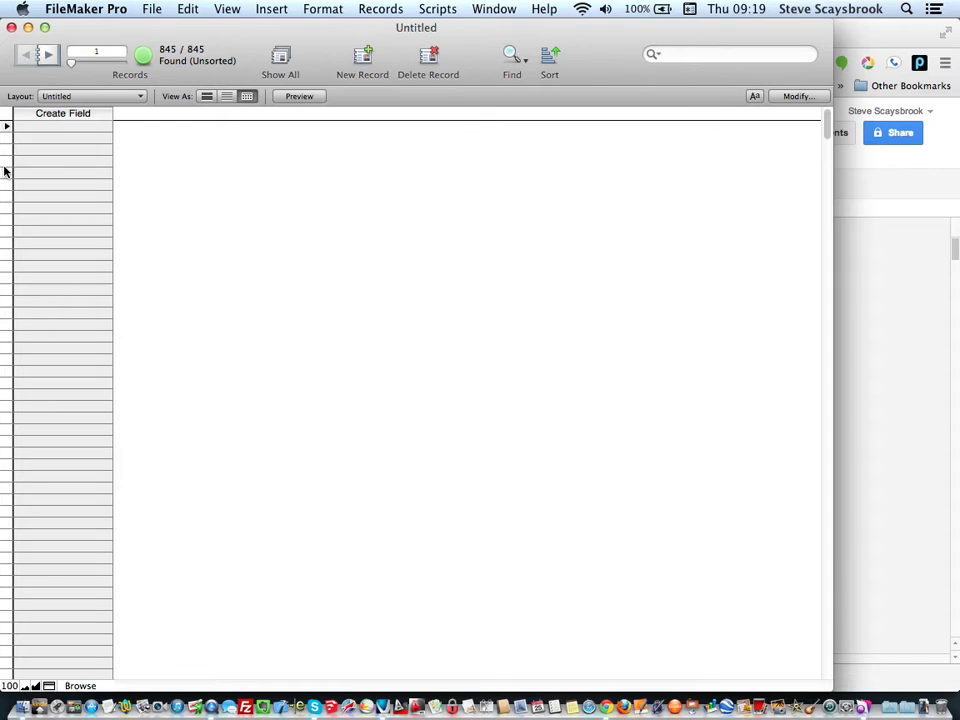
Switch the database to Layout mode and place the Accession field with its label in the upper part of the body.
left_click(229, 11)
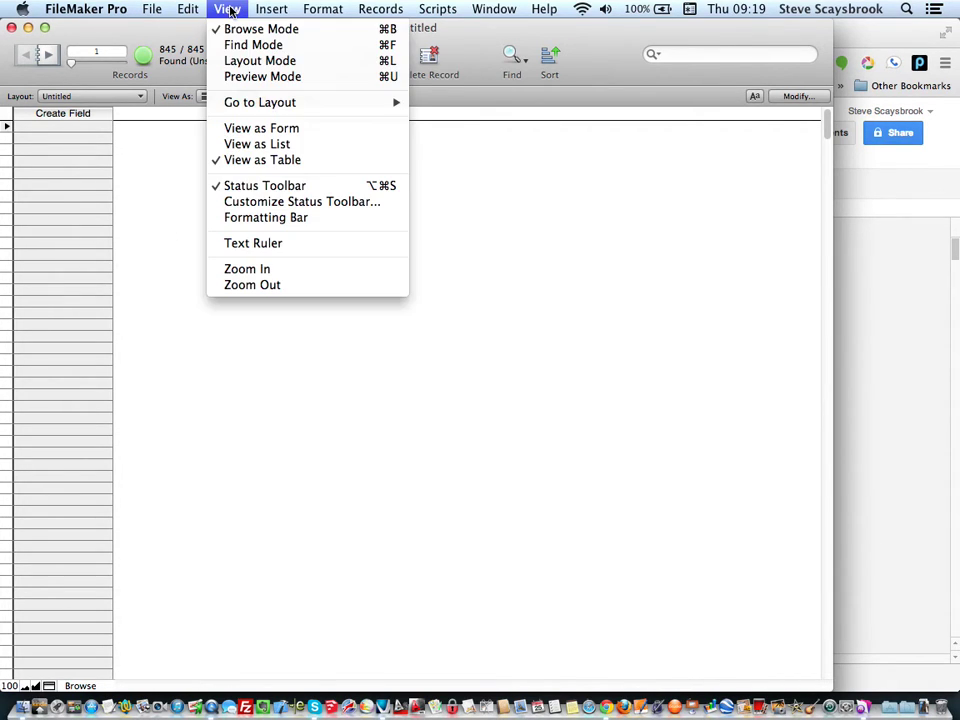
left_click(250, 61)
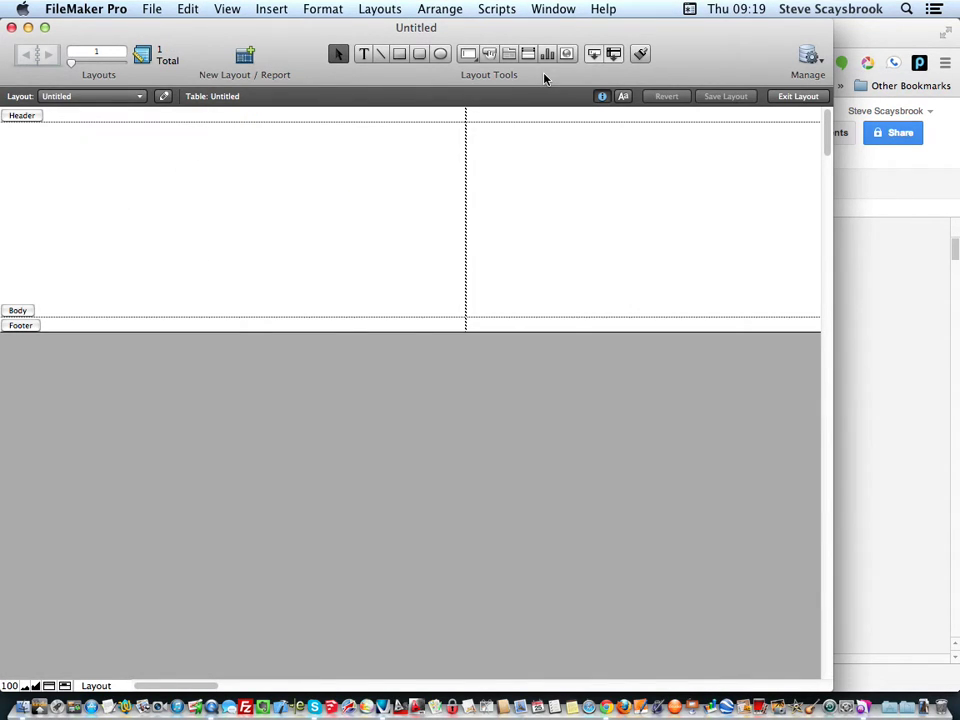
left_click_drag(280, 35, 293, 30)
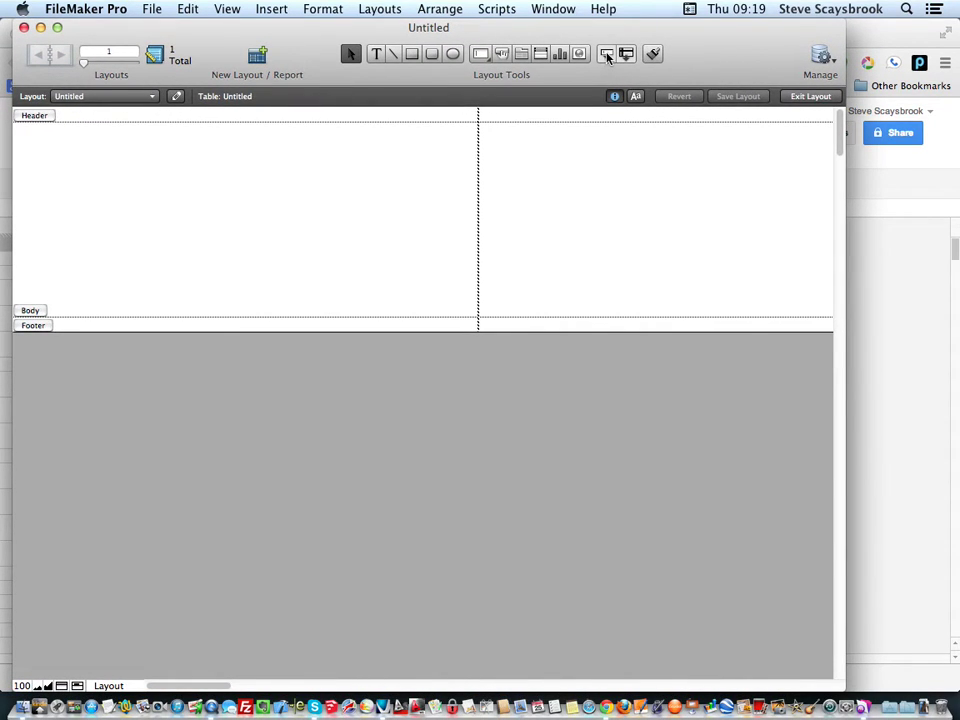
left_click_drag(607, 57, 146, 148)
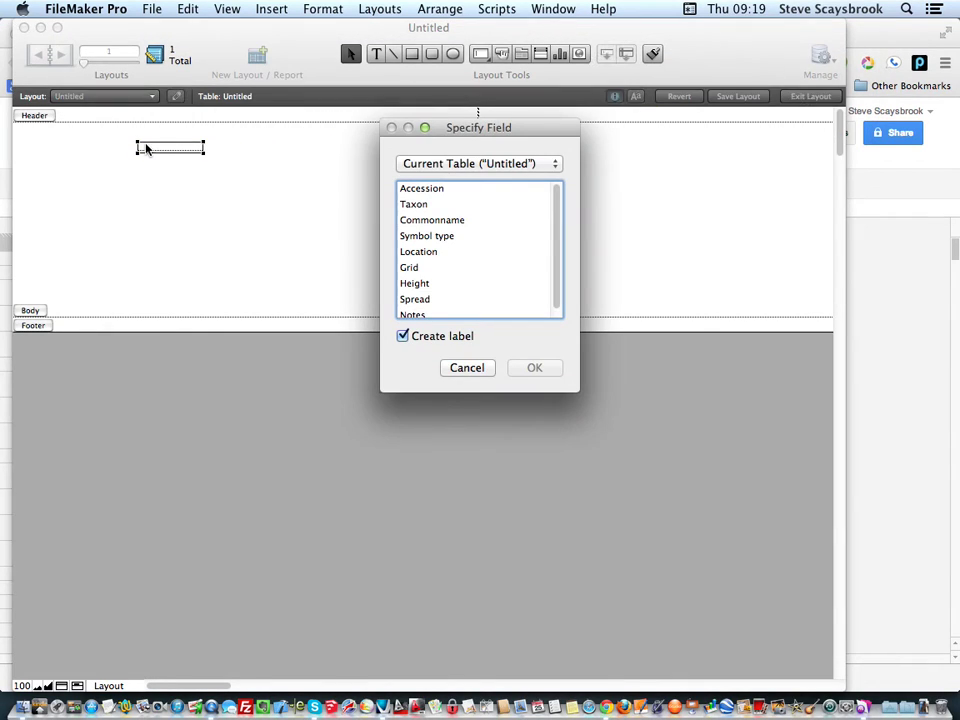
left_click(413, 193)
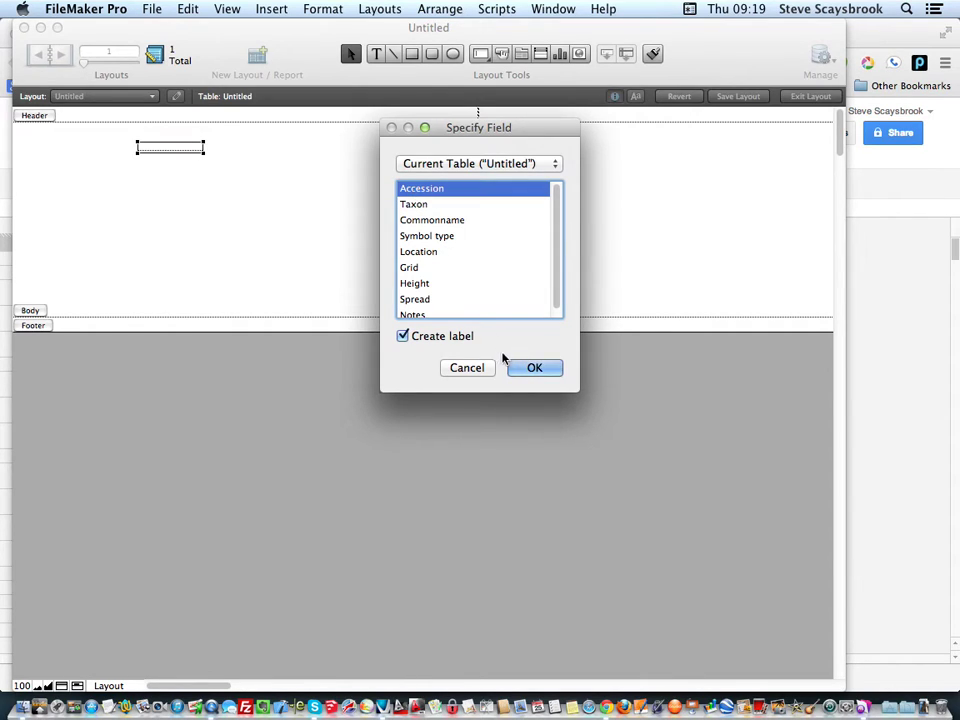
left_click(533, 367)
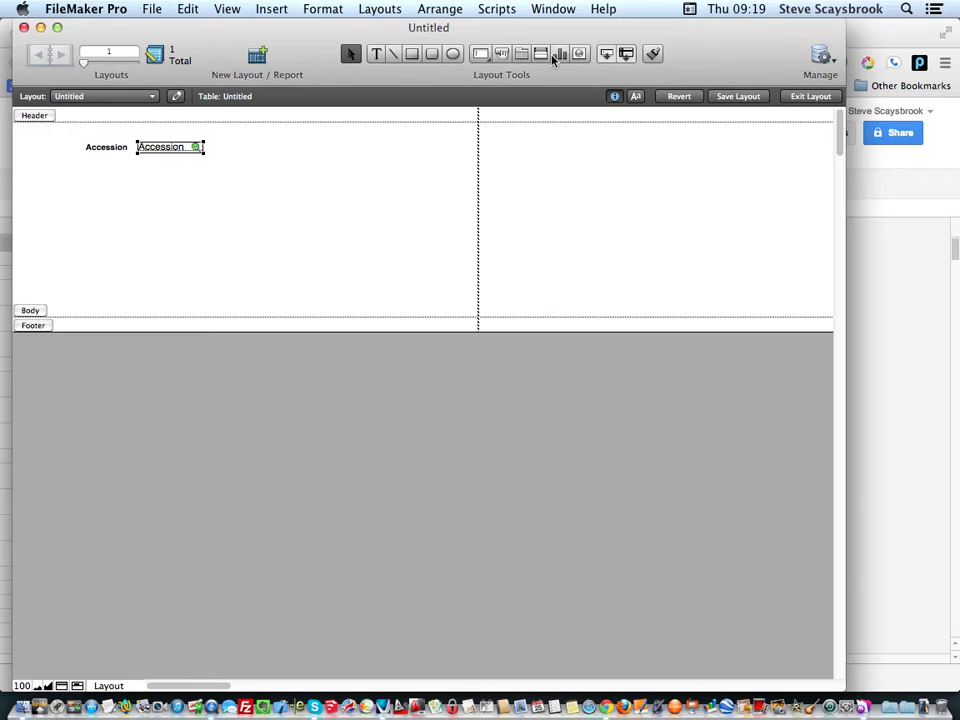
Add the Taxon and Commonname fields with labels to the layout, stacked directly below Accession.
left_click_drag(604, 54, 146, 164)
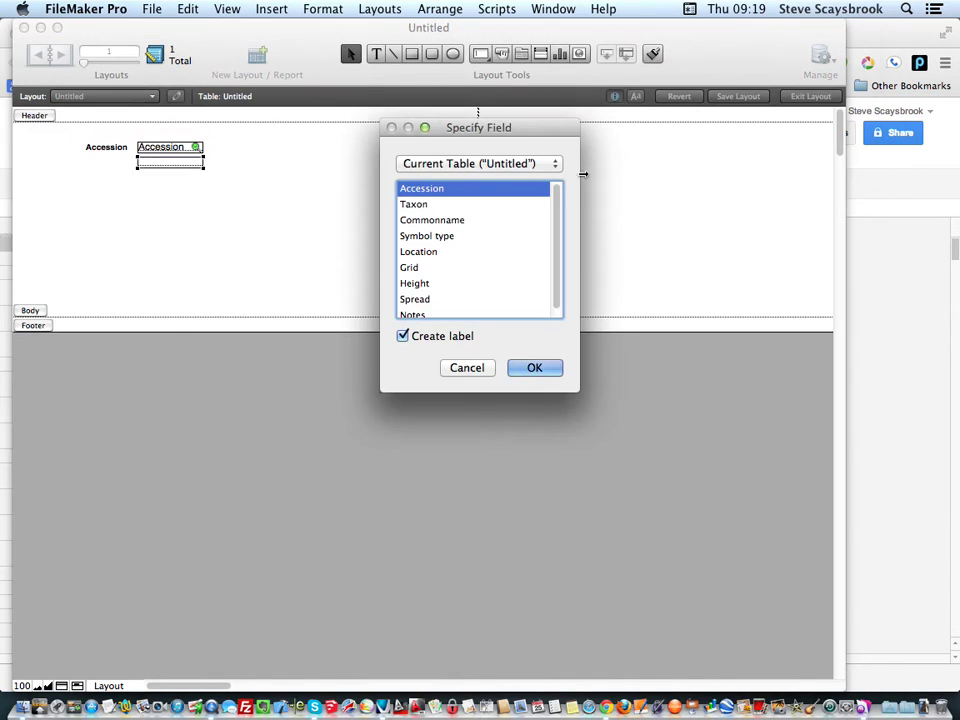
left_click(425, 205)
left_click(538, 367)
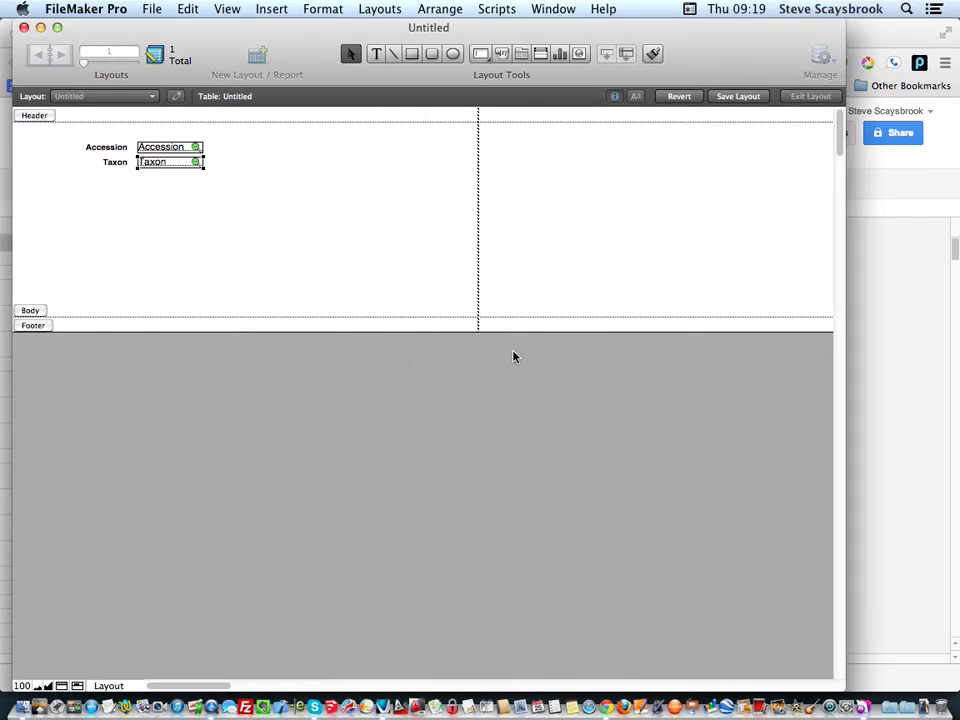
left_click_drag(607, 60, 146, 178)
left_click(433, 221)
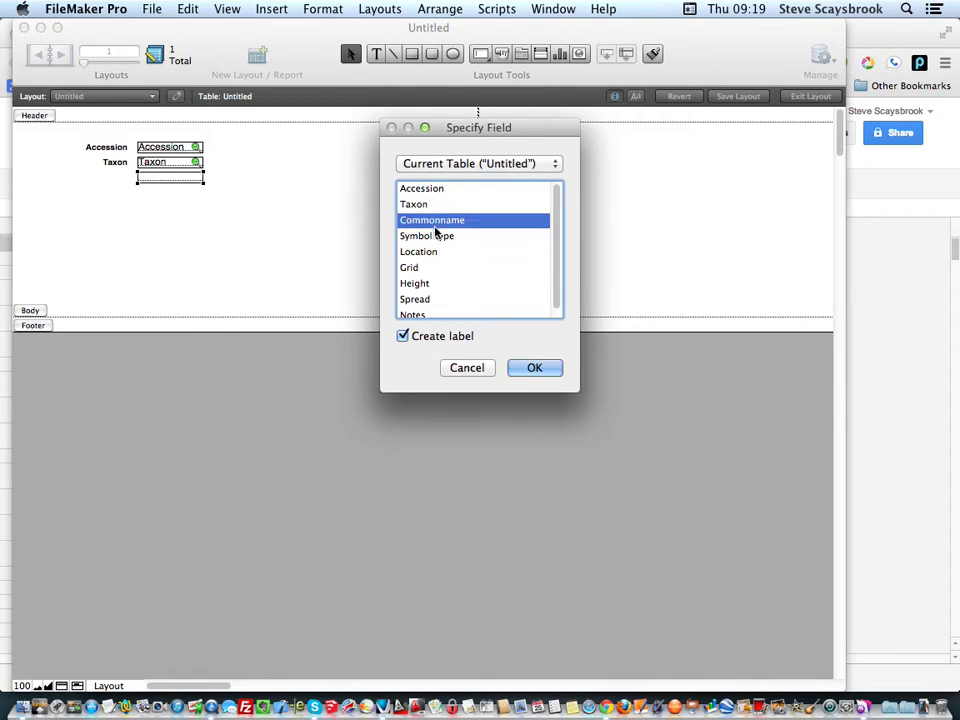
left_click(542, 372)
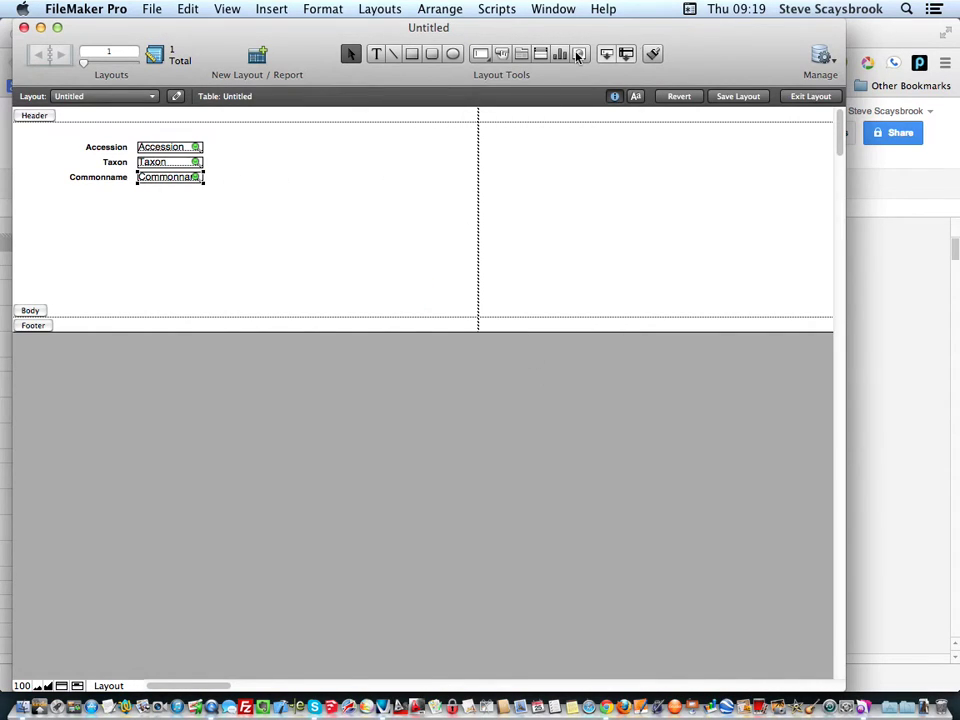
Add the Symbol type and Location fields with labels to the layout, aligned directly below Commonname.
left_click_drag(607, 57, 146, 193)
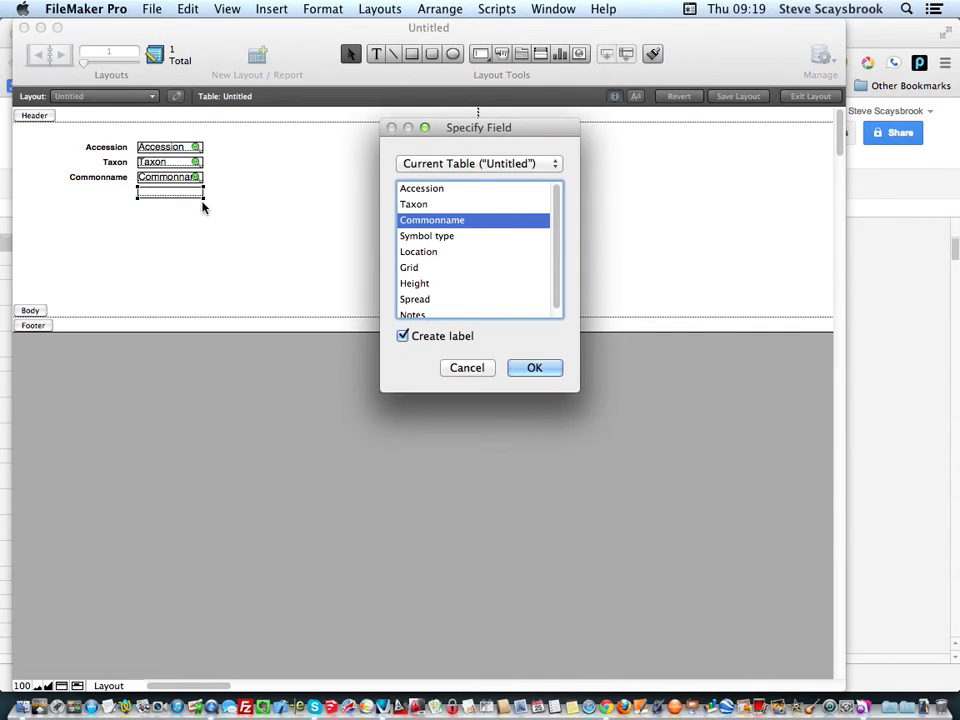
left_click(410, 236)
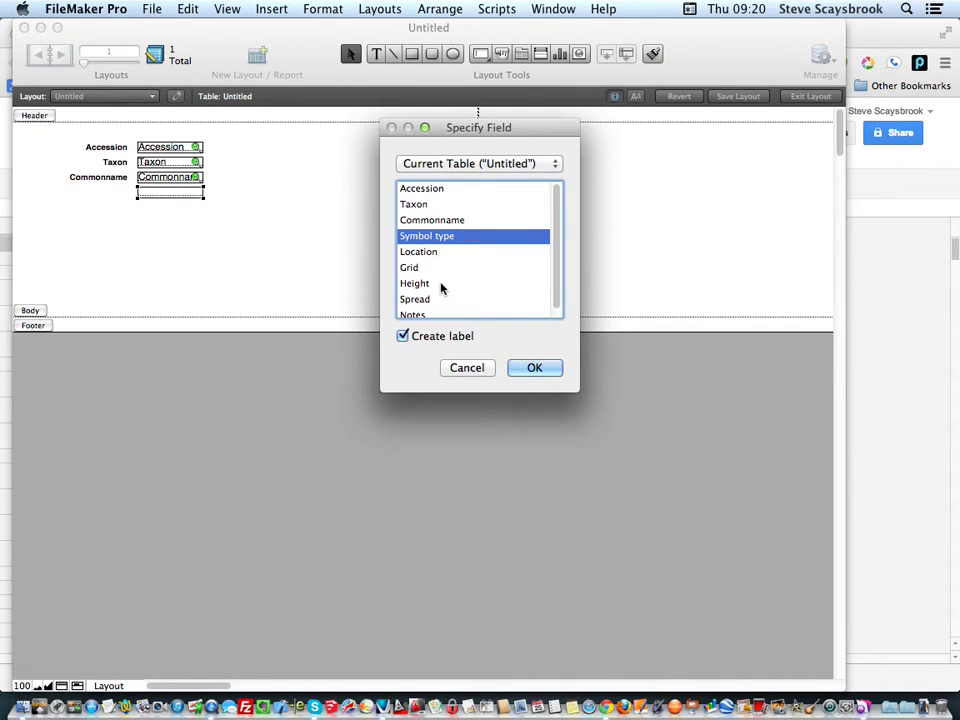
left_click(531, 369)
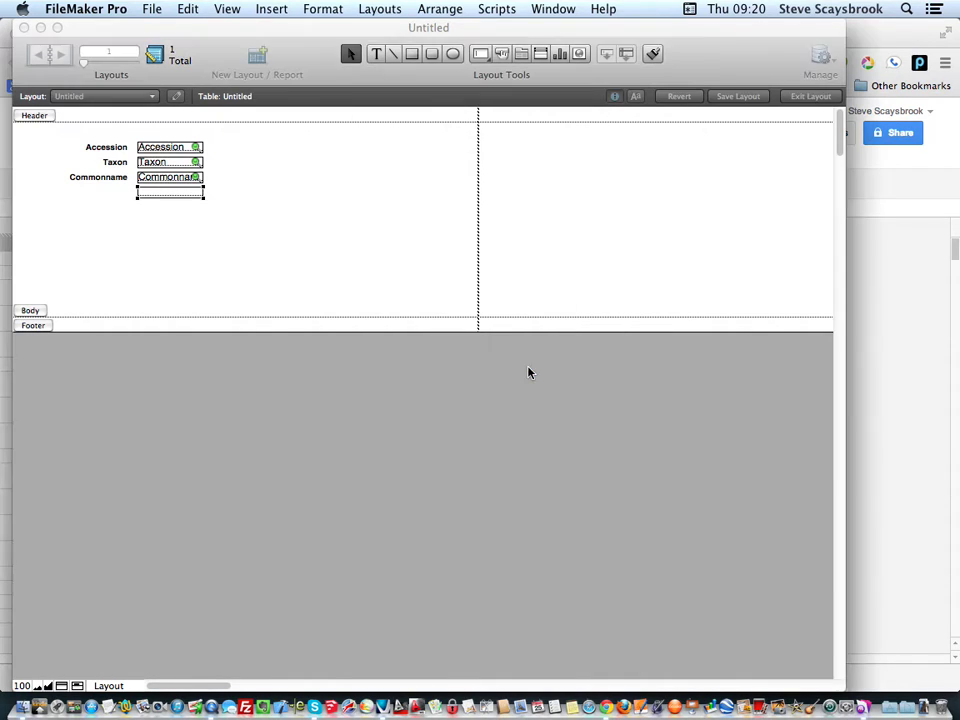
left_click_drag(606, 53, 147, 208)
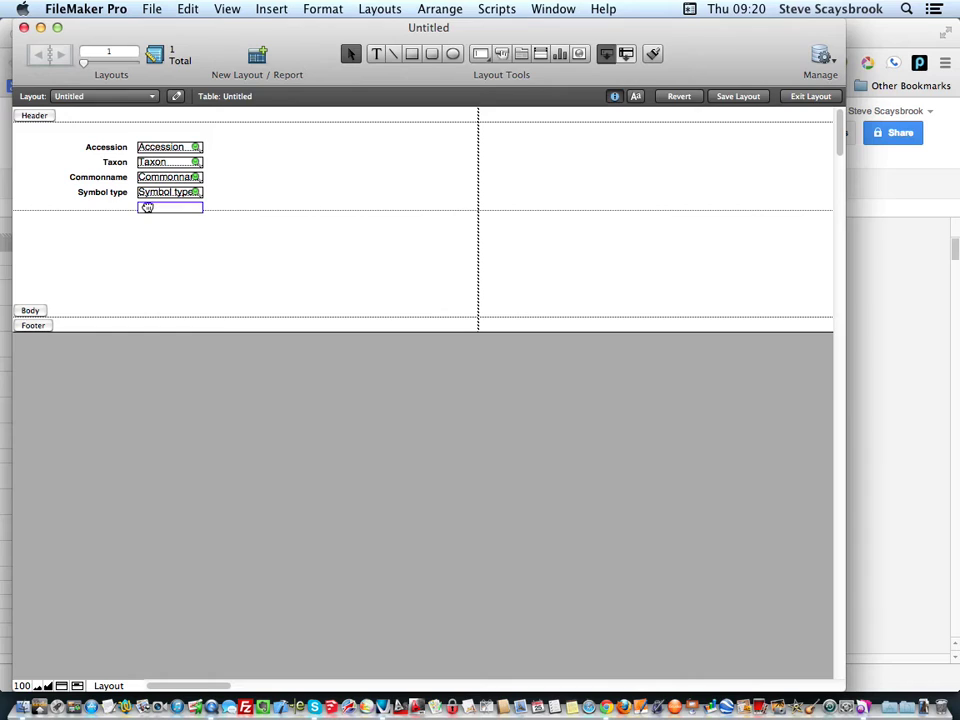
left_click(421, 253)
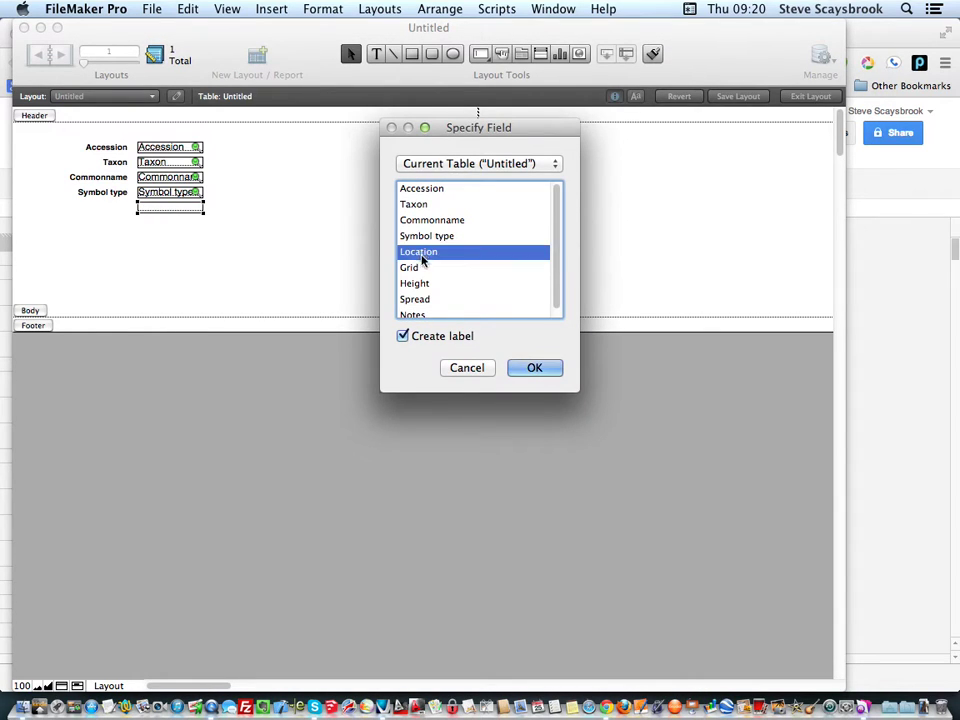
left_click(534, 369)
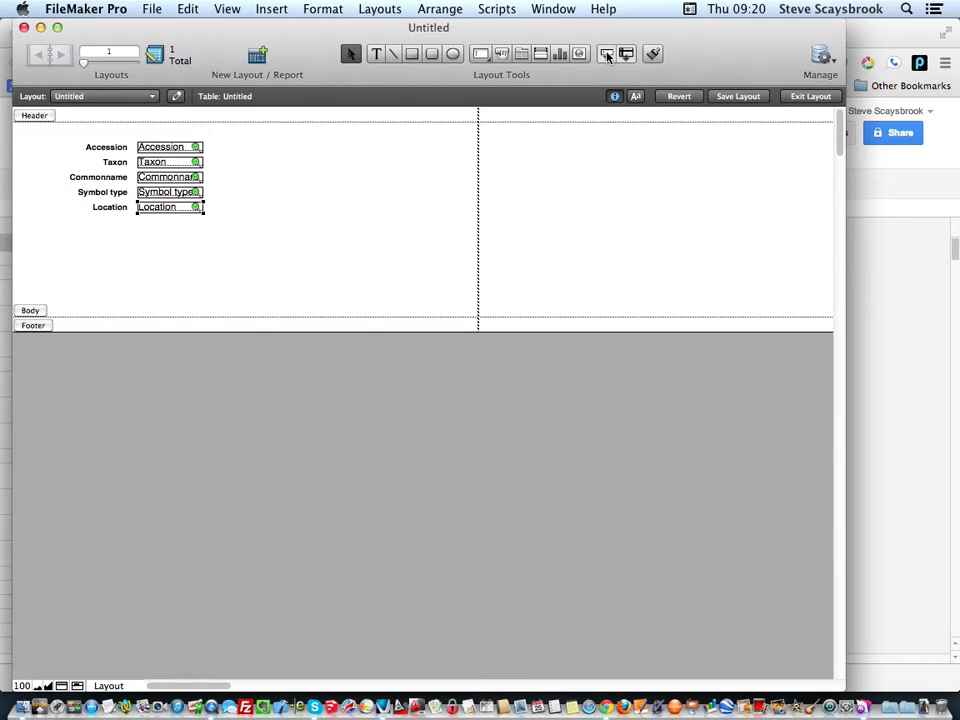
Add the Grid field with its label to the layout, aligned directly below Location.
left_click_drag(607, 56, 145, 224)
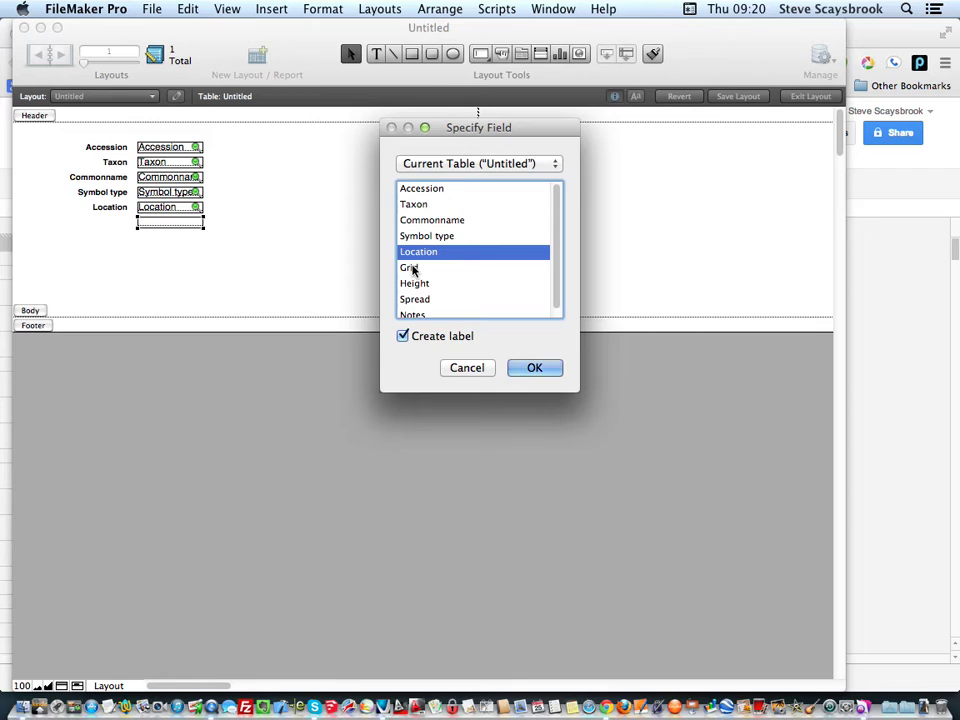
left_click(409, 269)
key("Up")
key("Up")
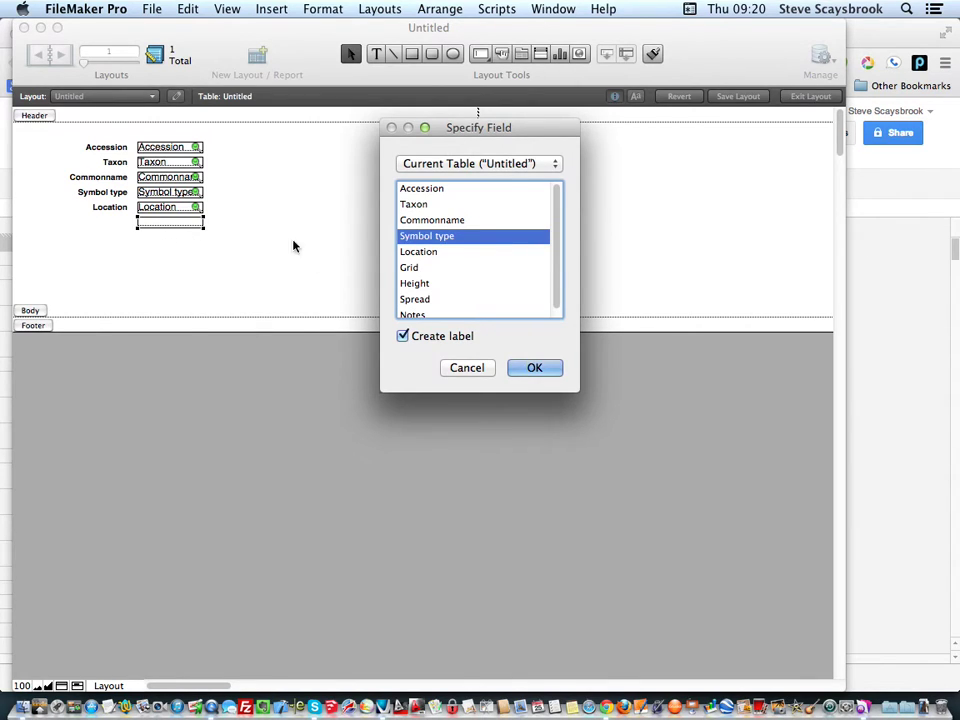
left_click(409, 268)
left_click(521, 367)
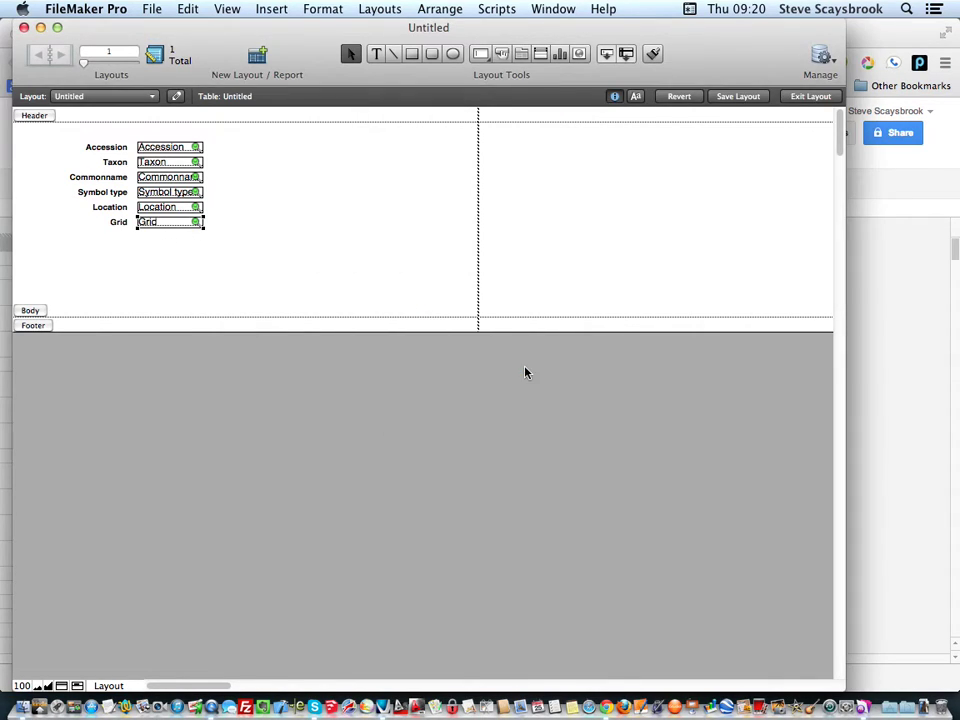
Add the Height and Spread fields with labels to the layout, stacked directly below Grid.
left_click_drag(607, 55, 148, 238)
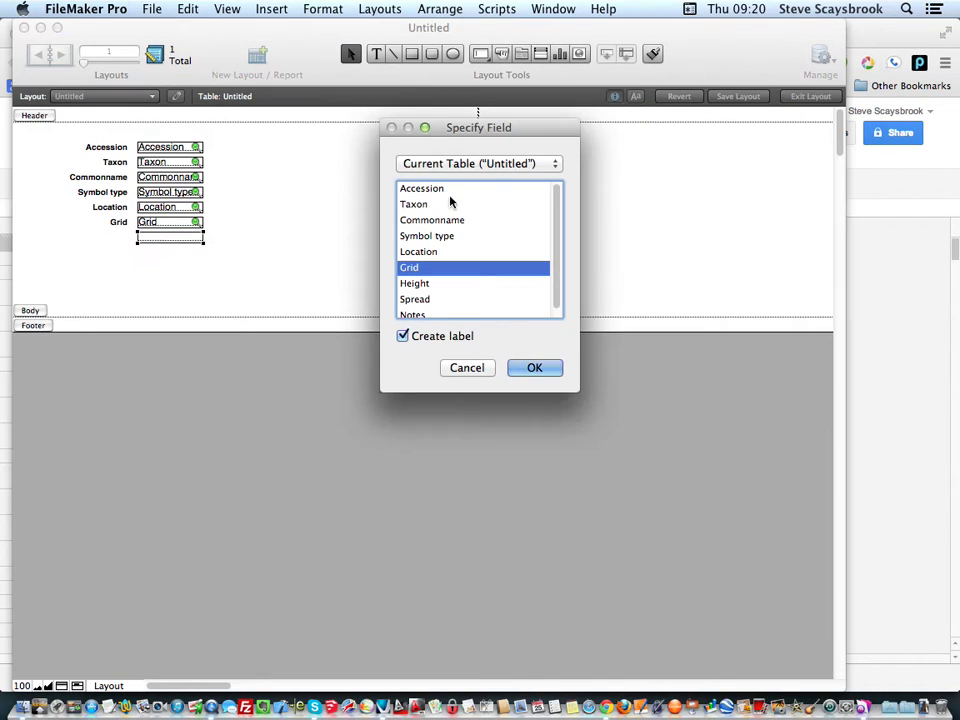
left_click(444, 284)
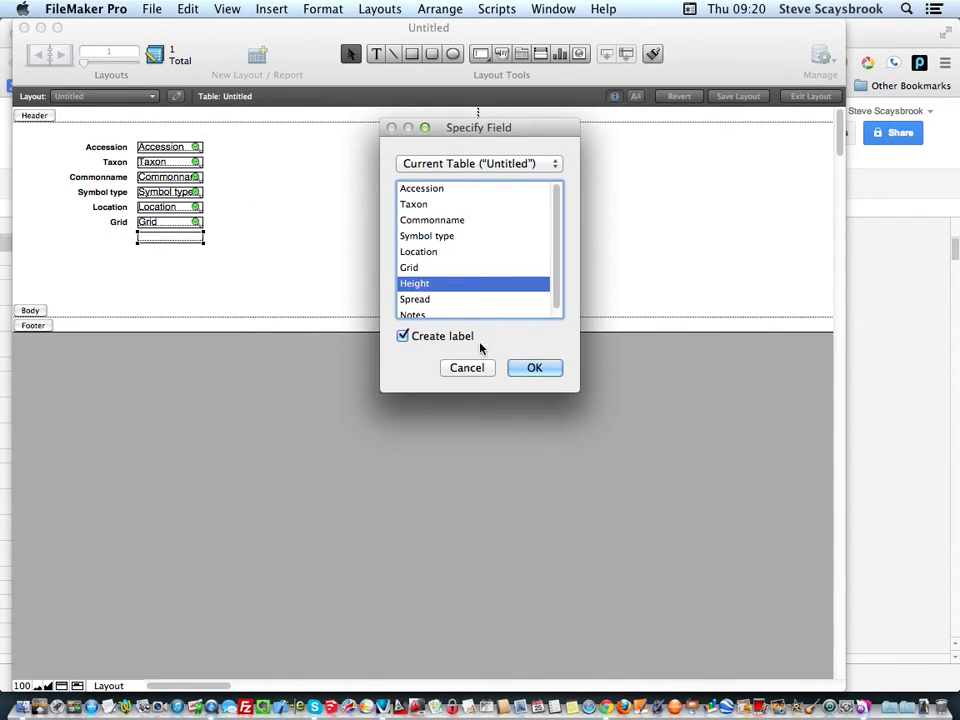
left_click(533, 370)
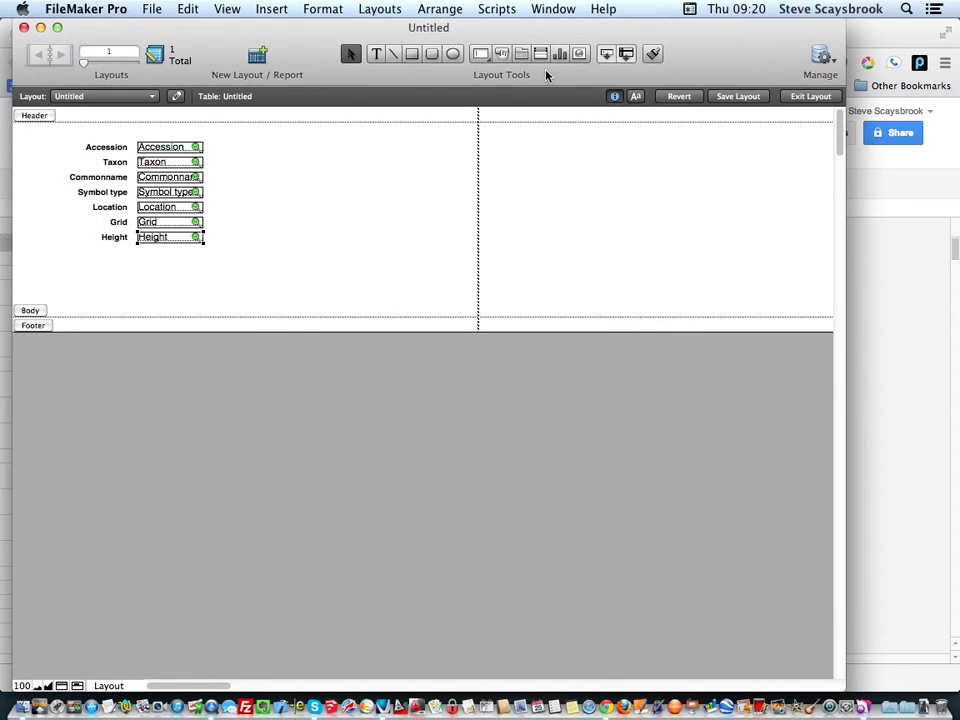
left_click_drag(605, 55, 148, 252)
left_click(415, 299)
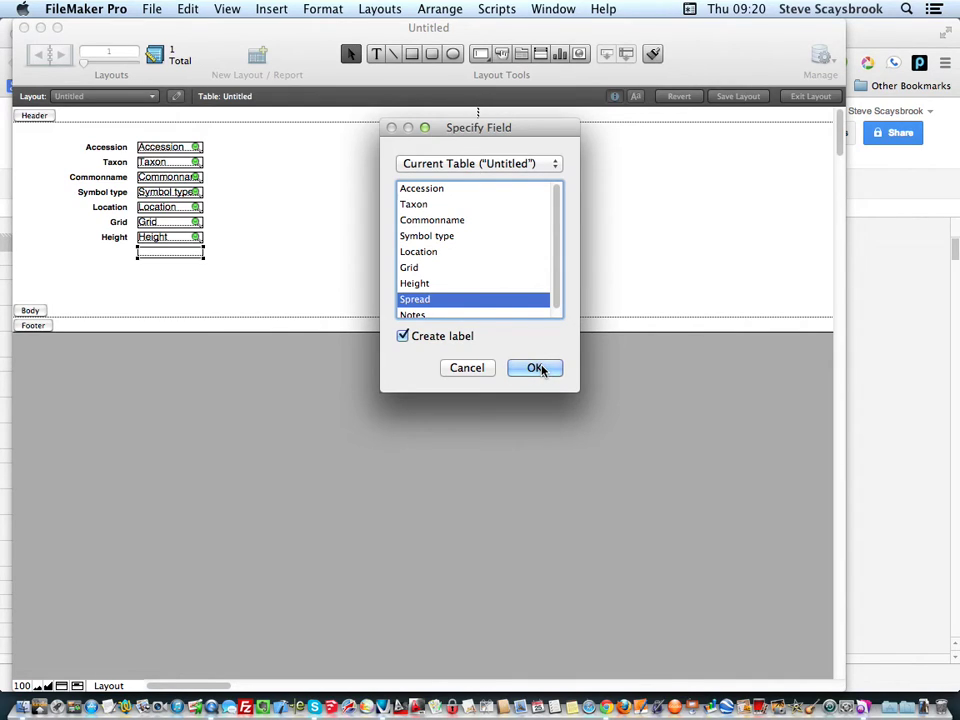
left_click(536, 369)
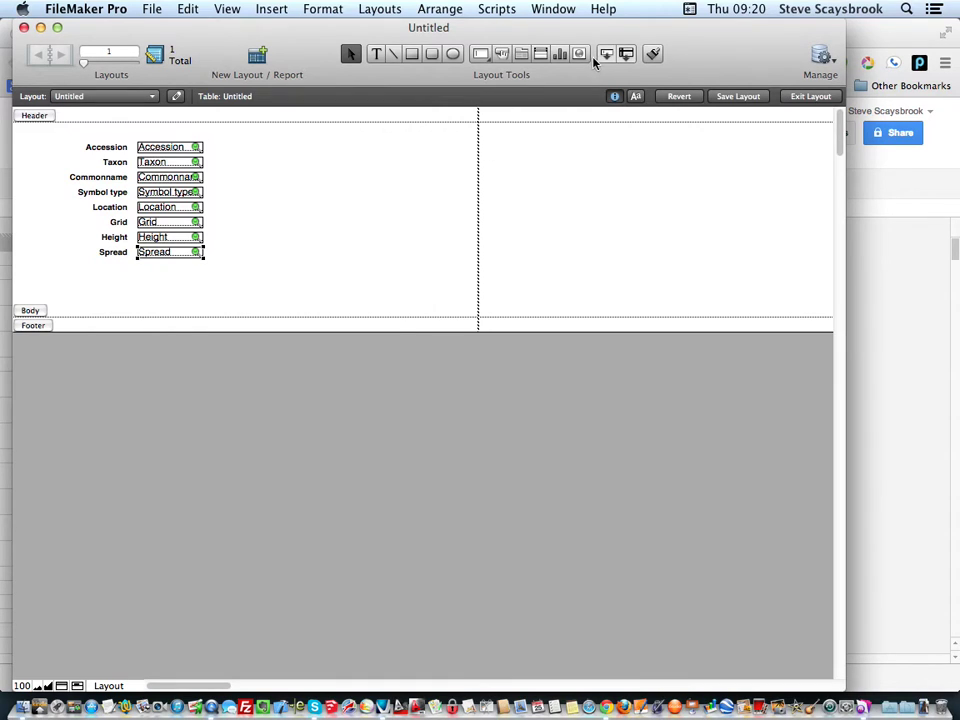
Add the Notes field with its label below Spread and enlarge it into a wide box several lines high.
left_click_drag(606, 53, 145, 268)
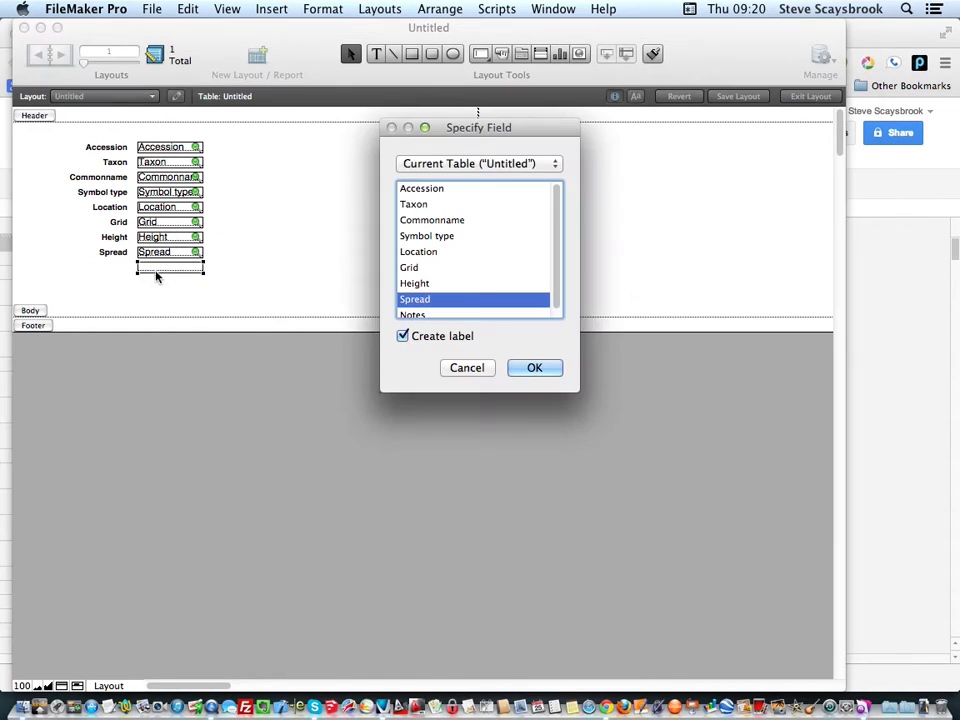
scroll(425, 311, "down", 1)
left_click(426, 313)
left_click(532, 371)
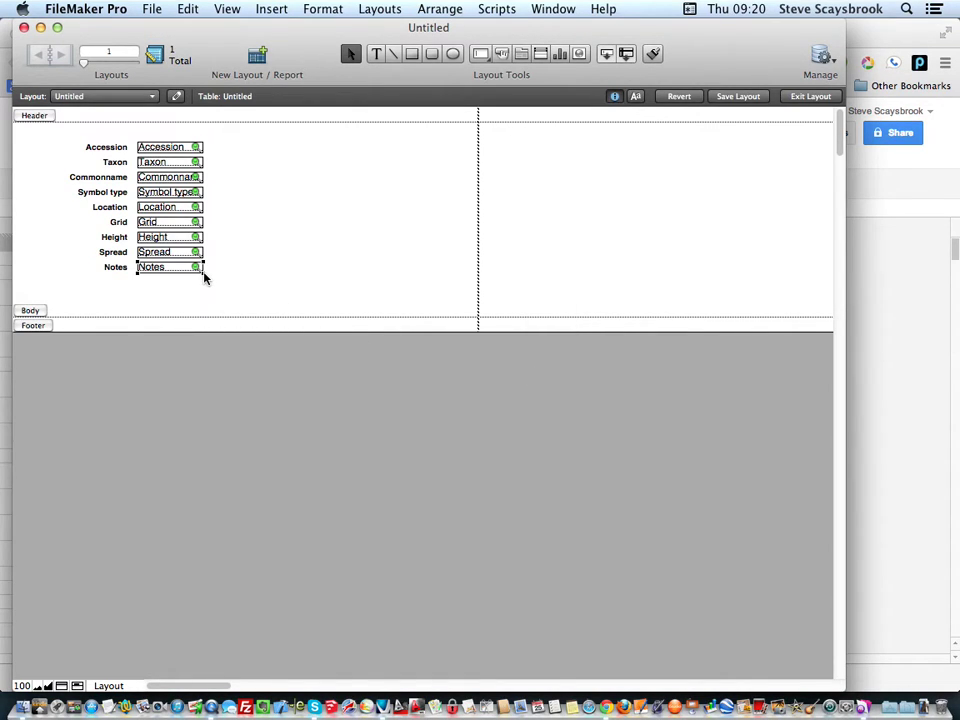
left_click_drag(206, 276, 353, 313)
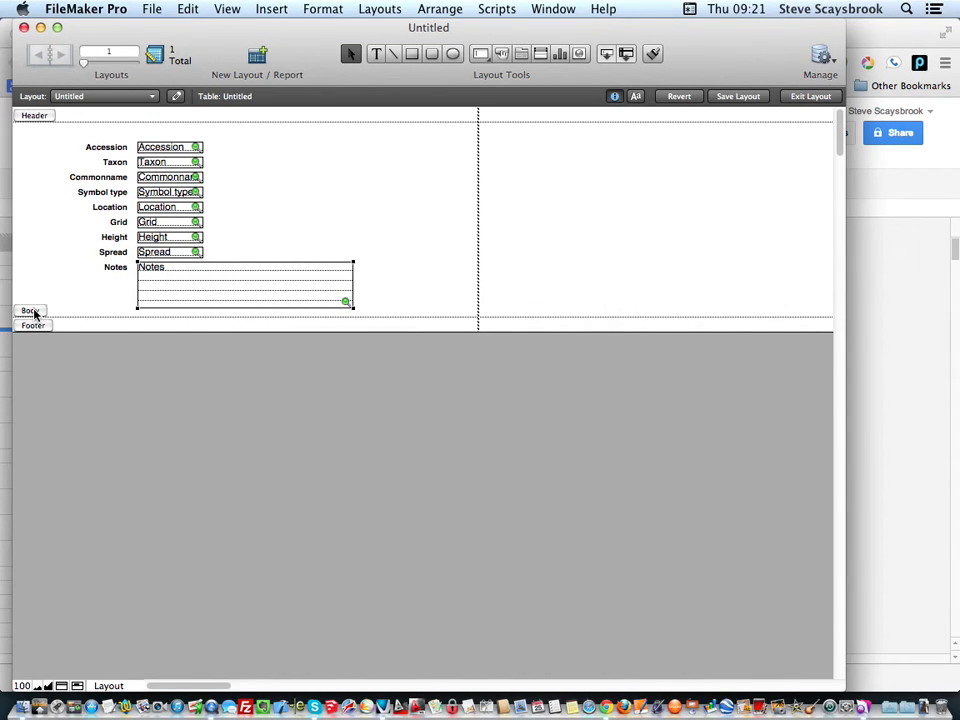
Extend the Body part well below the Notes field and move all fields and labels together further down in it.
left_click_drag(33, 313, 43, 557)
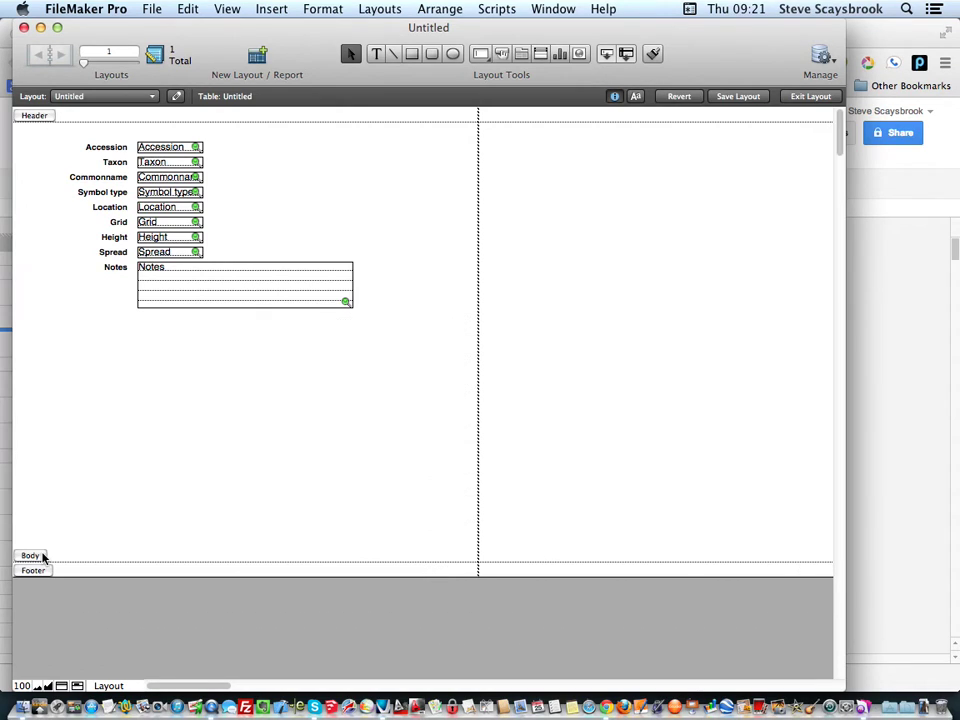
left_click_drag(45, 128, 378, 320)
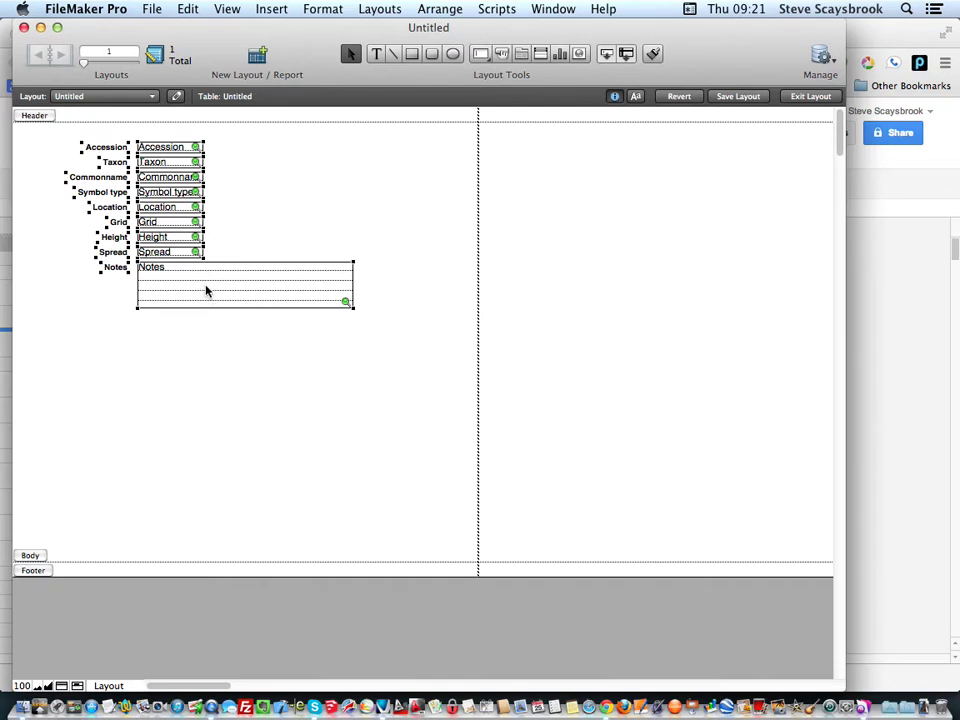
left_click_drag(163, 258, 166, 362)
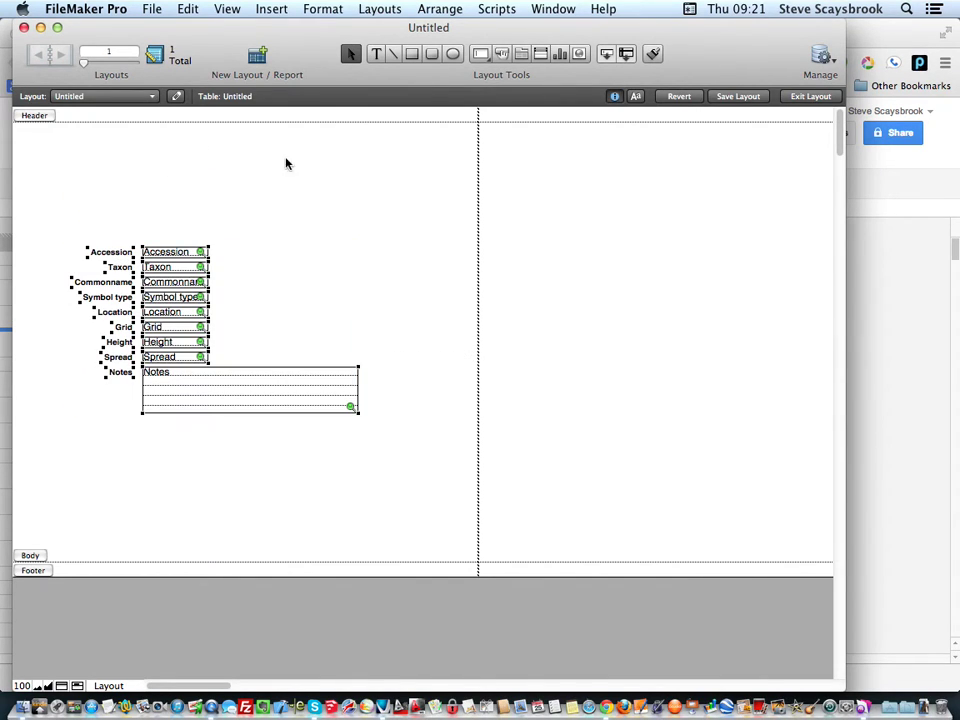
left_click(312, 304)
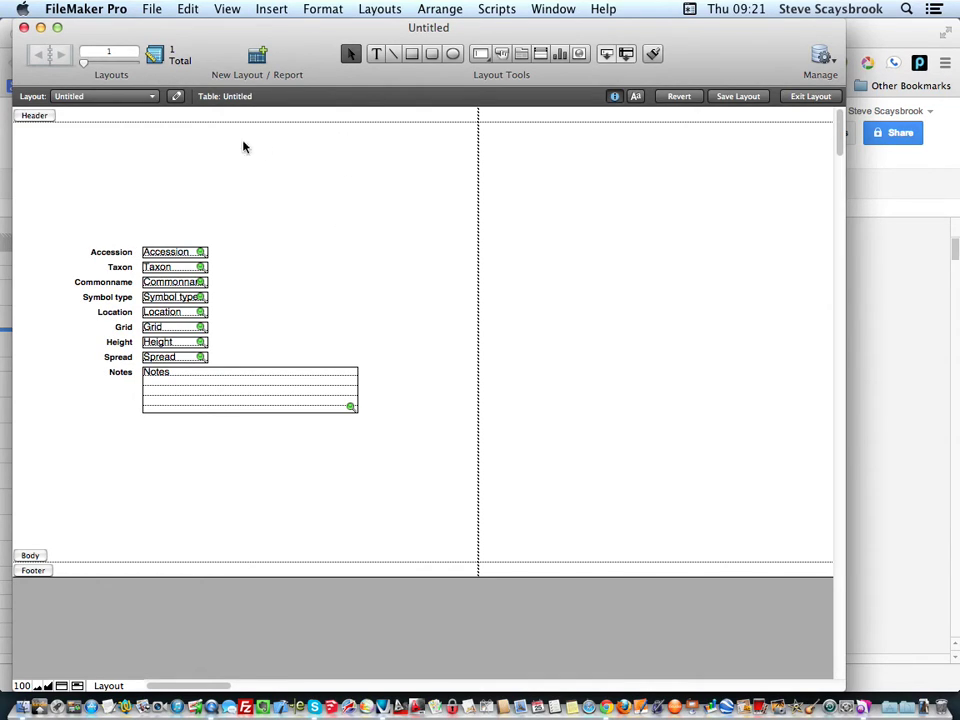
Return to Browse mode, saving the layout changes, and display the records as a form.
left_click(226, 9)
left_click(228, 28)
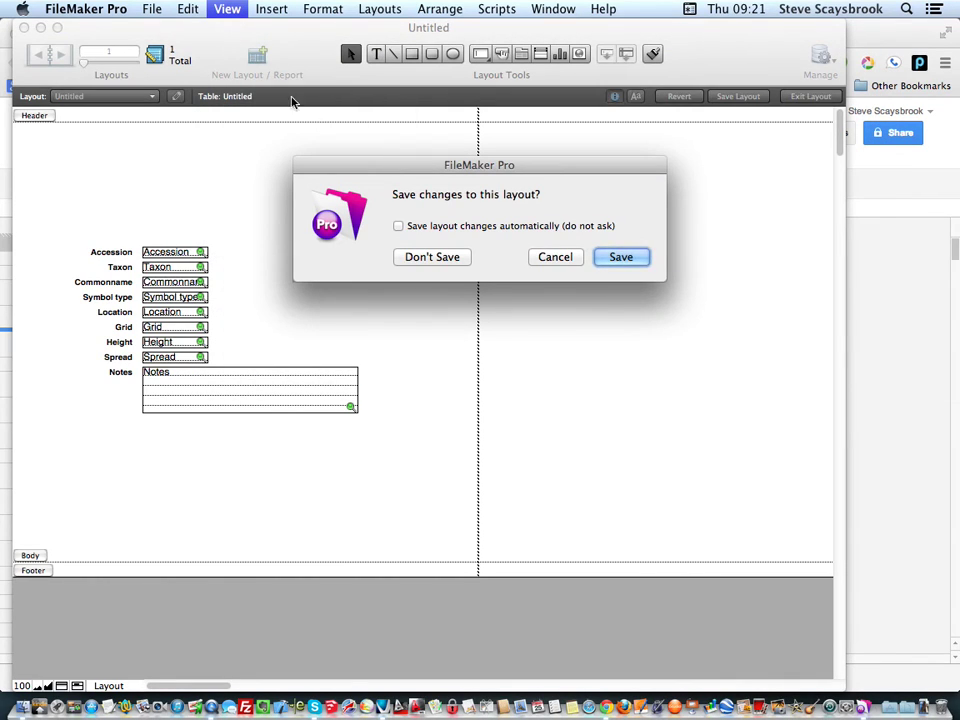
left_click(631, 259)
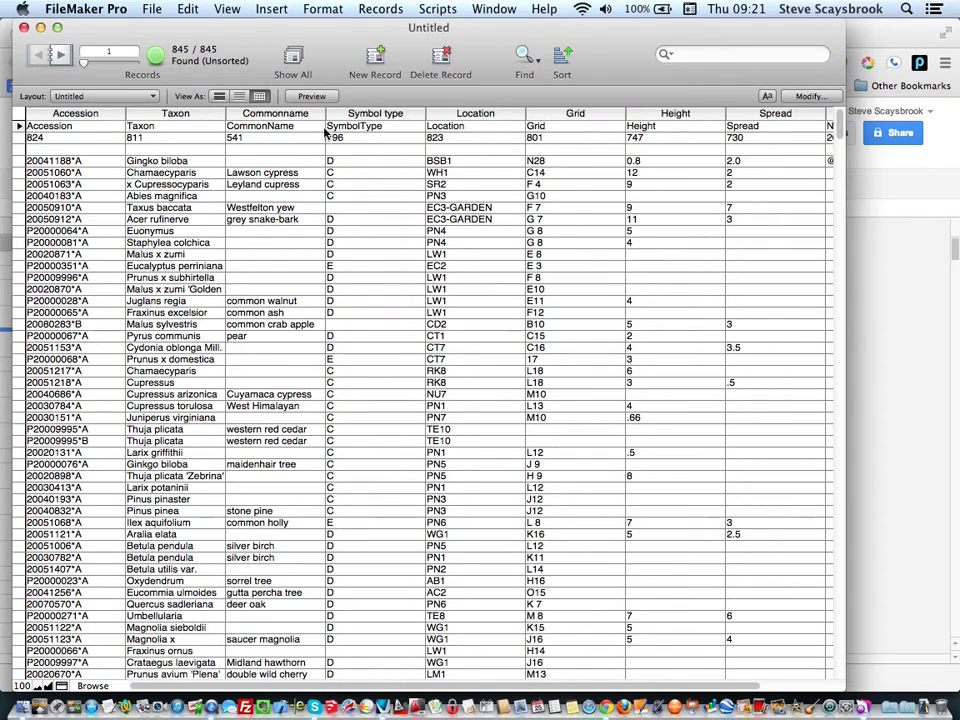
left_click(218, 97)
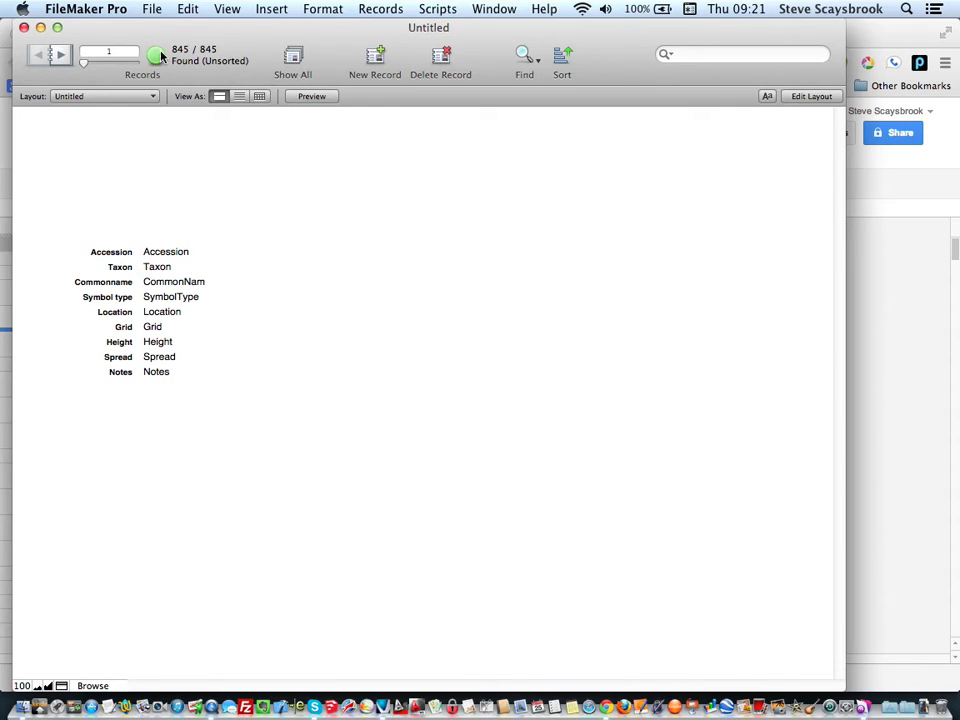
Page through the records in form view up to record 20 to check how the imported data fills the fields.
left_click(61, 57)
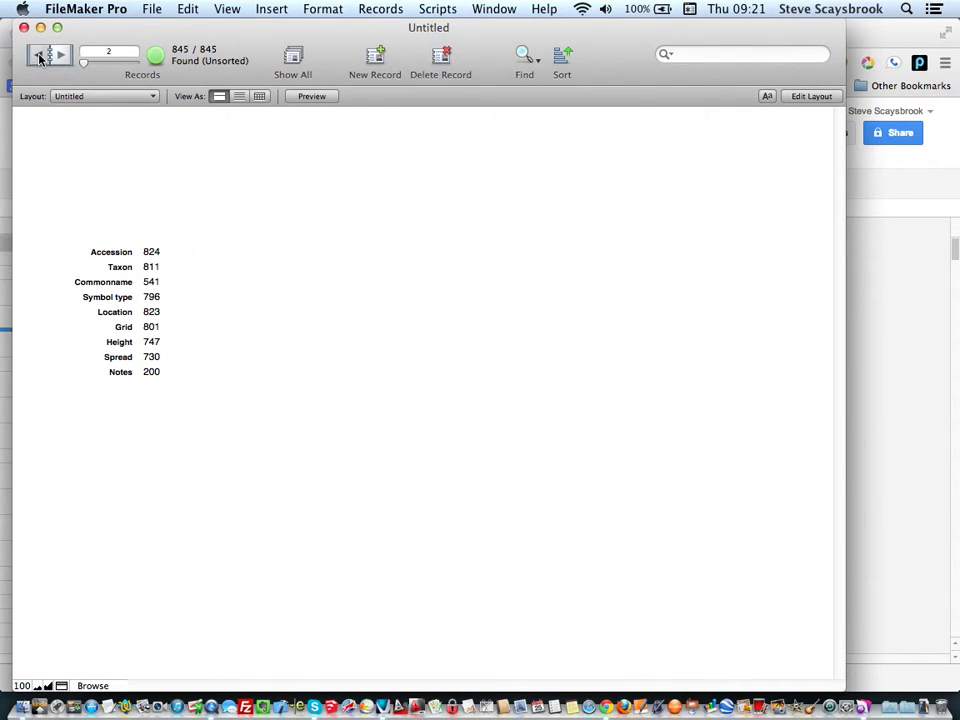
left_click(38, 55)
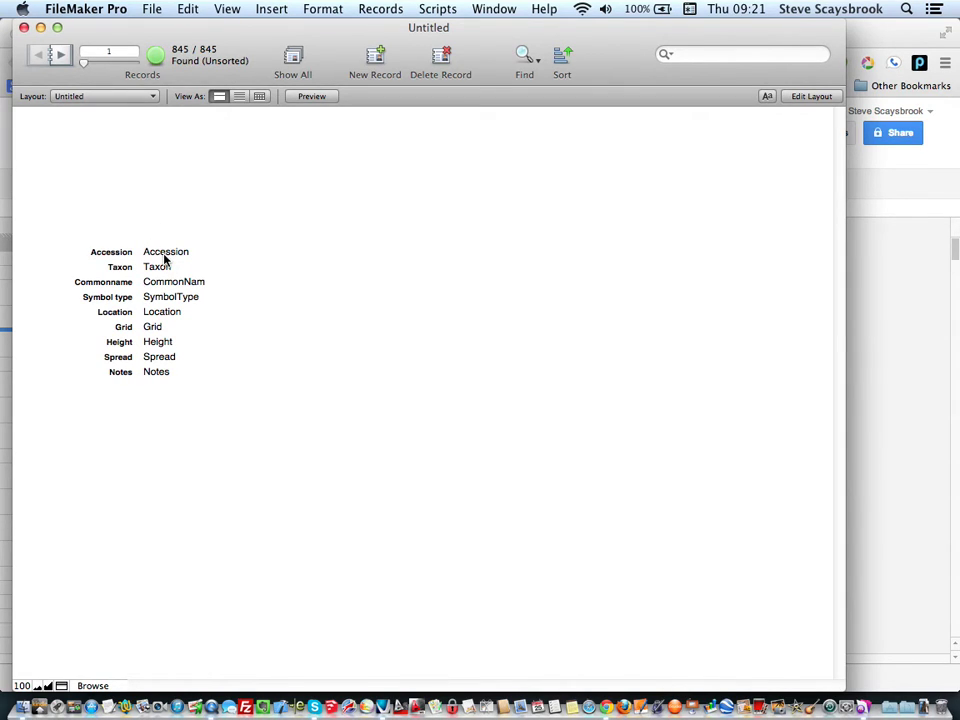
left_click(60, 57)
left_click(60, 57)
left_click(60, 57)
left_click(60, 57)
left_click(60, 57)
left_click(60, 57)
left_click(60, 57)
left_click(60, 57)
left_click(60, 57)
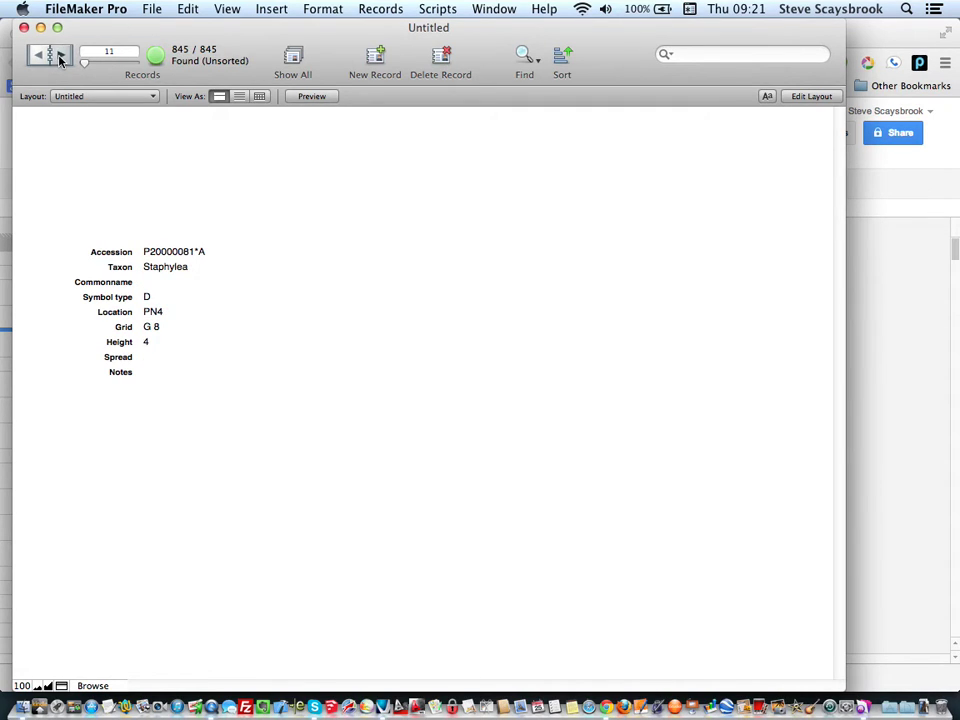
left_click(60, 57)
left_click(60, 57)
left_click(60, 57)
left_click(60, 57)
left_click(60, 57)
left_click(60, 57)
left_click(60, 57)
left_click(60, 57)
left_click(60, 57)
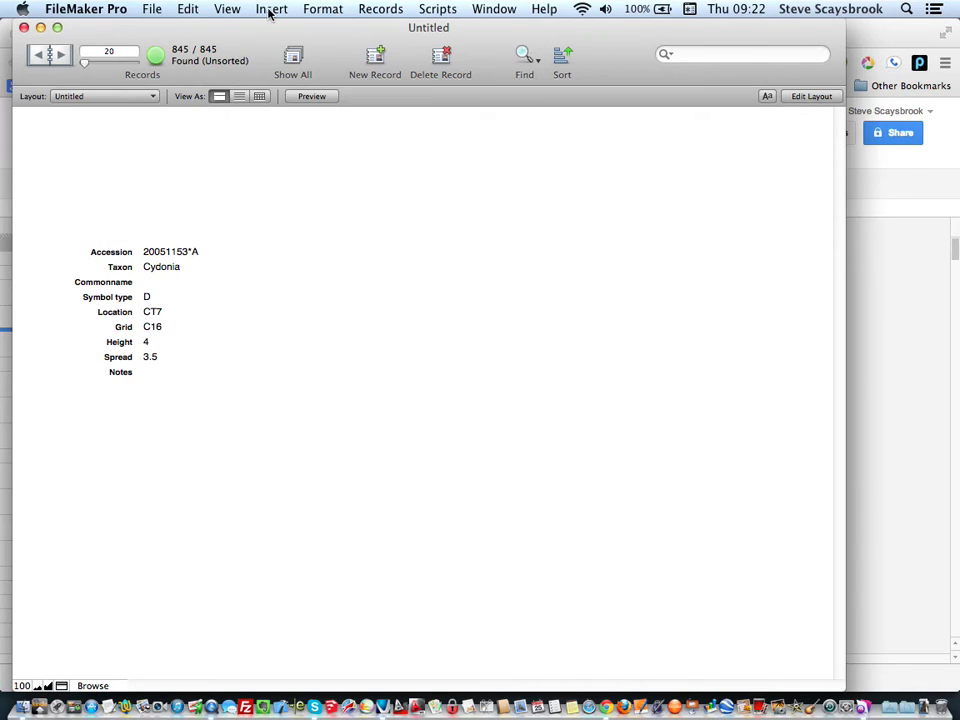
Go back to Layout mode and create a new database field named Picture.
left_click(224, 10)
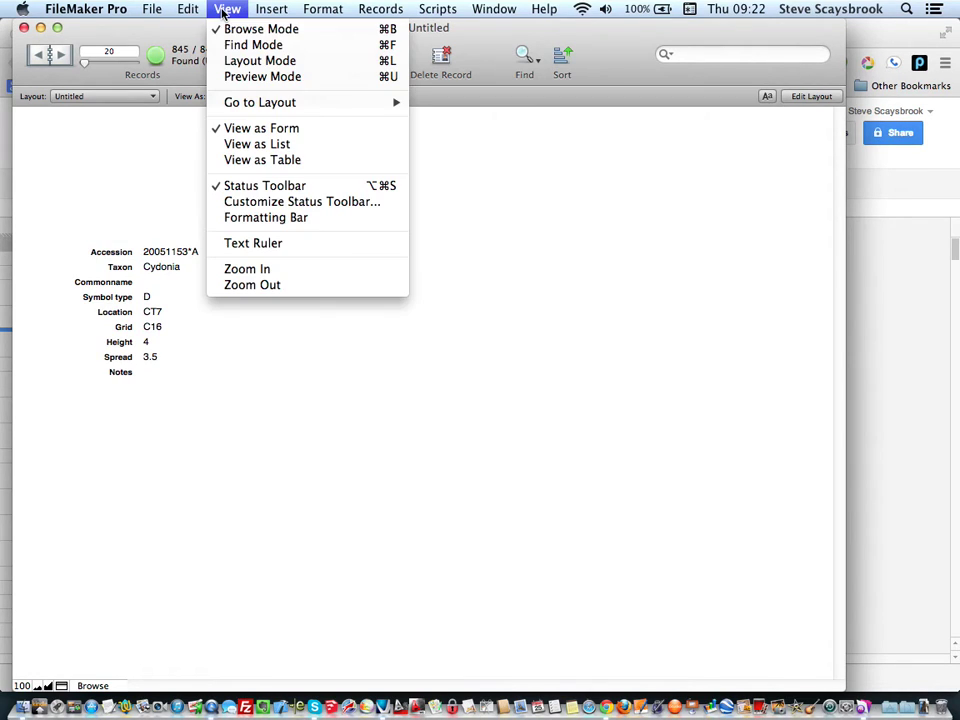
left_click(245, 62)
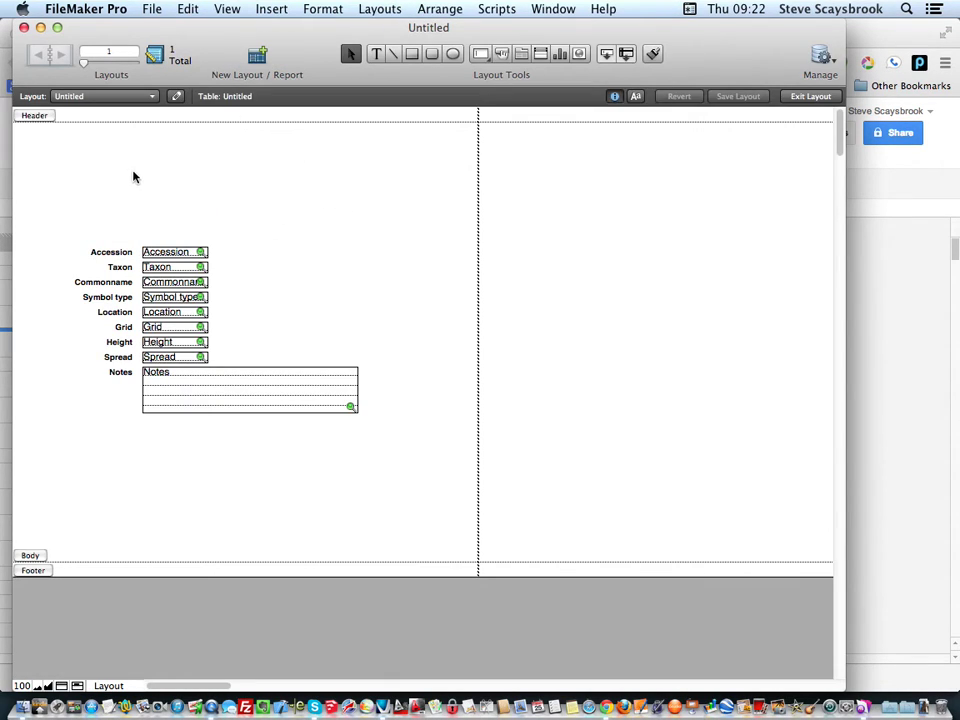
left_click(821, 57)
left_click(830, 64)
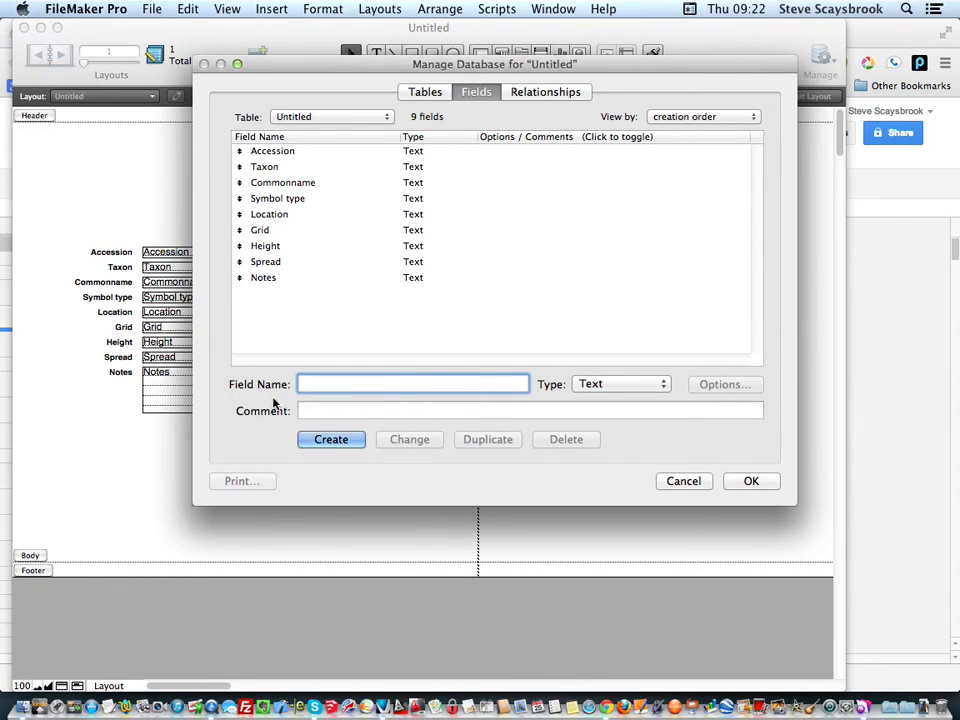
type("Picture")
left_click(334, 440)
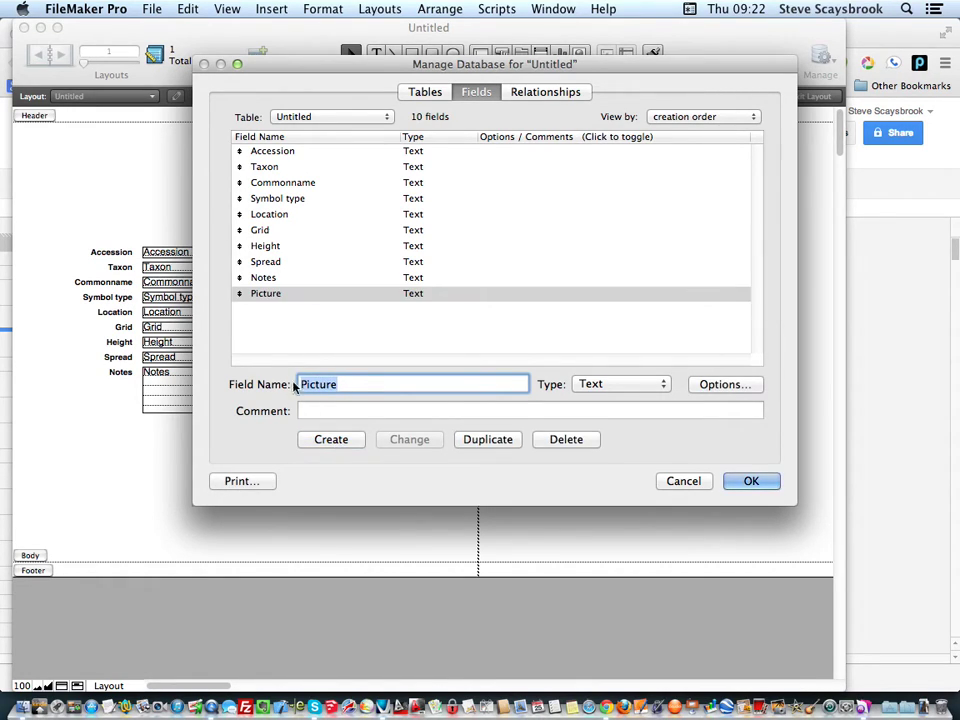
Change the Picture field's type to Container and accept the database field definitions.
double_click(410, 294)
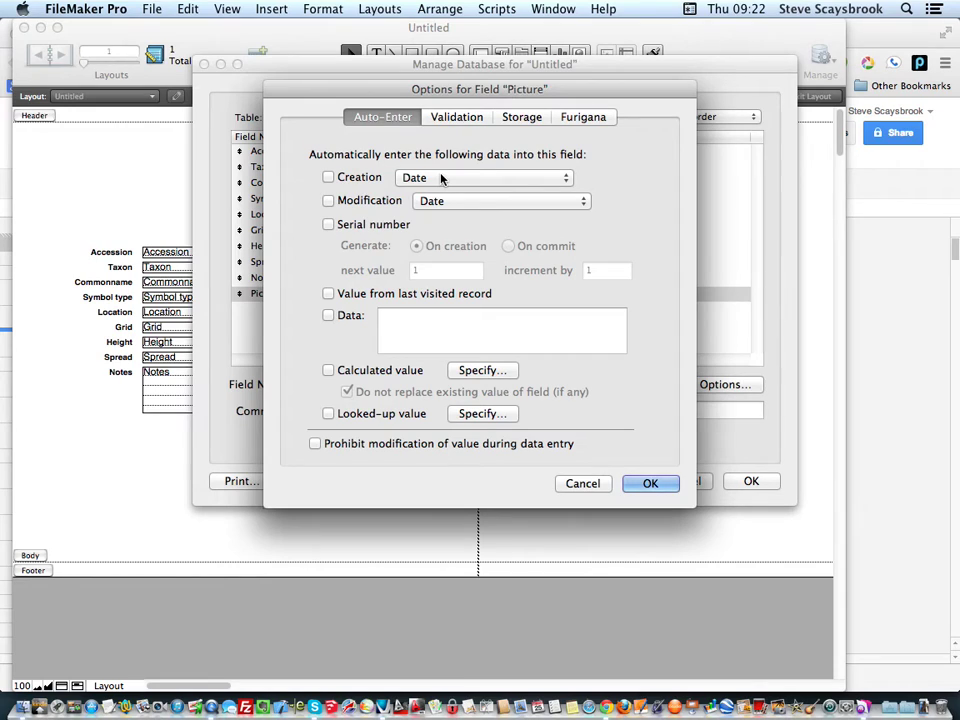
left_click(582, 484)
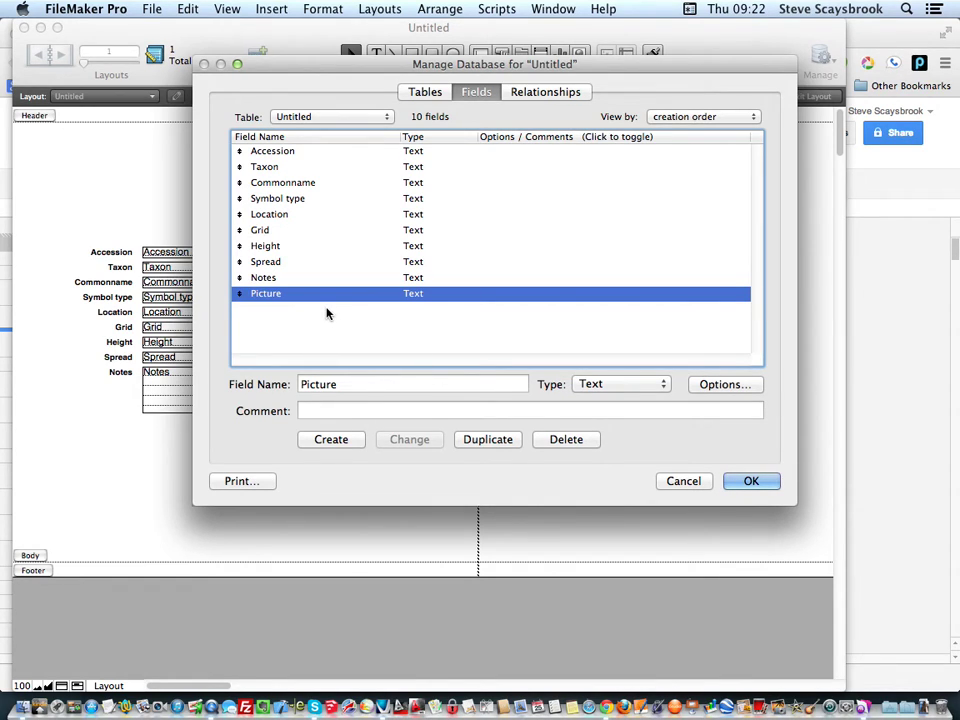
left_click(650, 386)
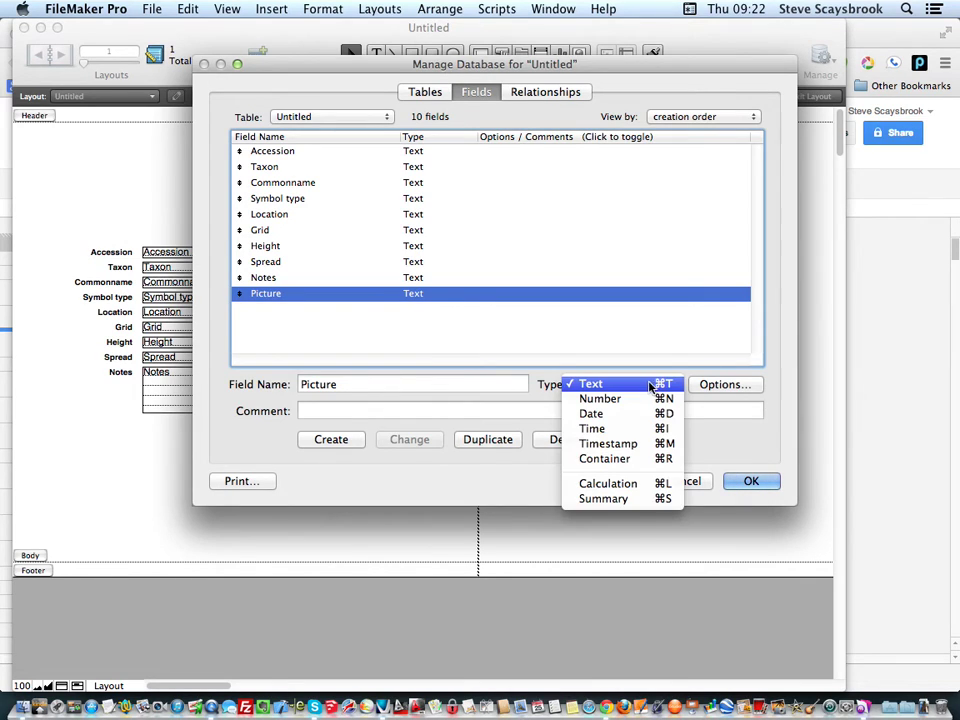
left_click(607, 460)
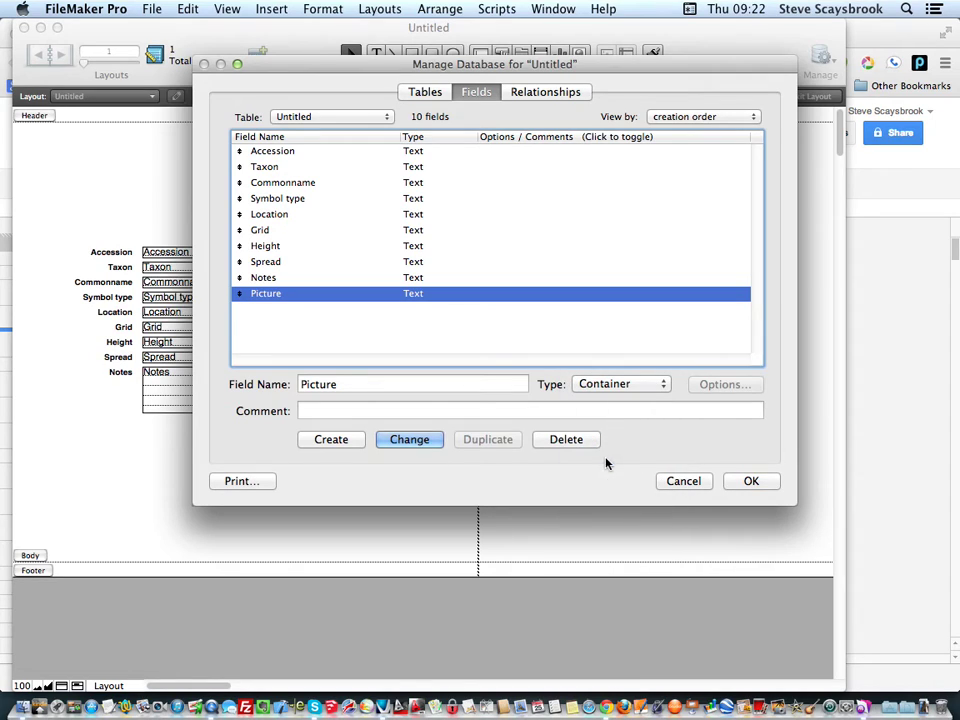
left_click(407, 441)
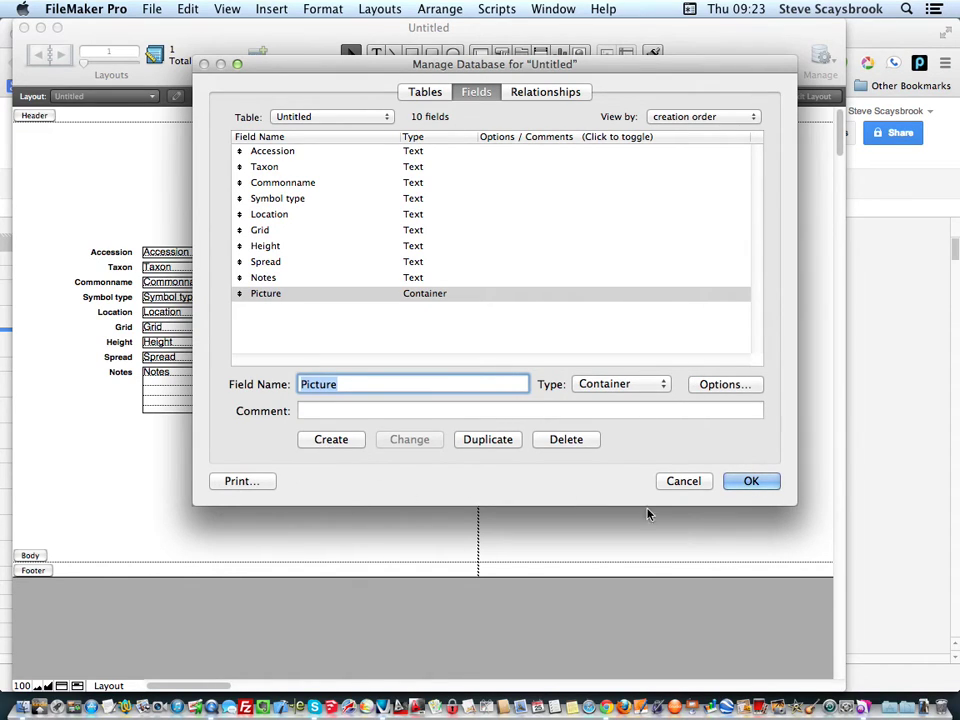
left_click(751, 482)
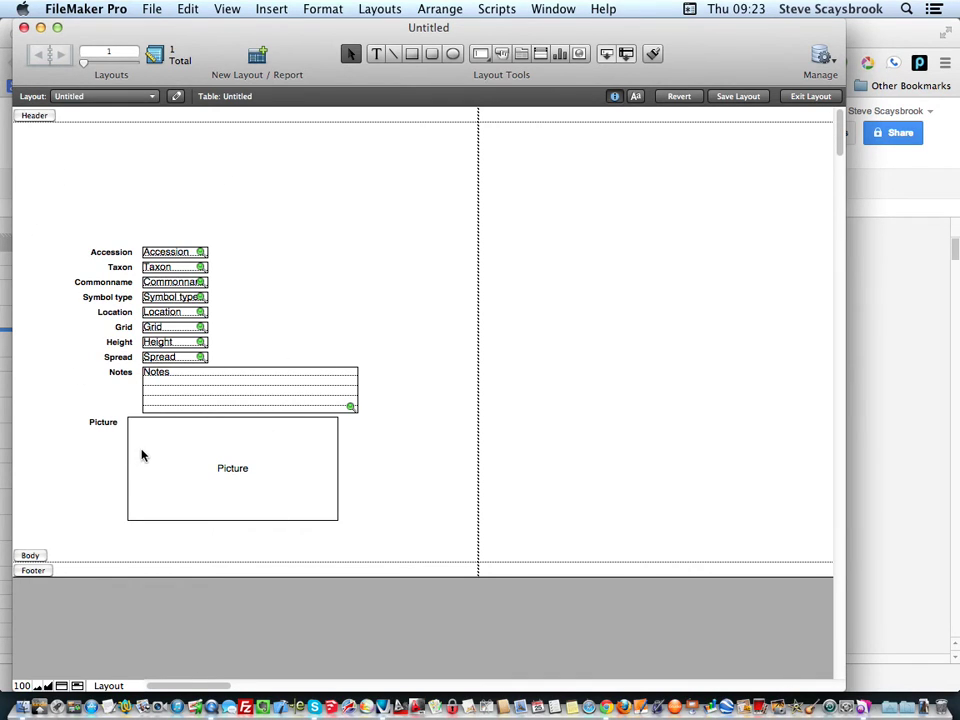
Place the Picture container beside the field column with its label above it, and save the layout on returning to Browse mode.
left_click_drag(143, 455, 248, 275)
left_click_drag(101, 424, 262, 228)
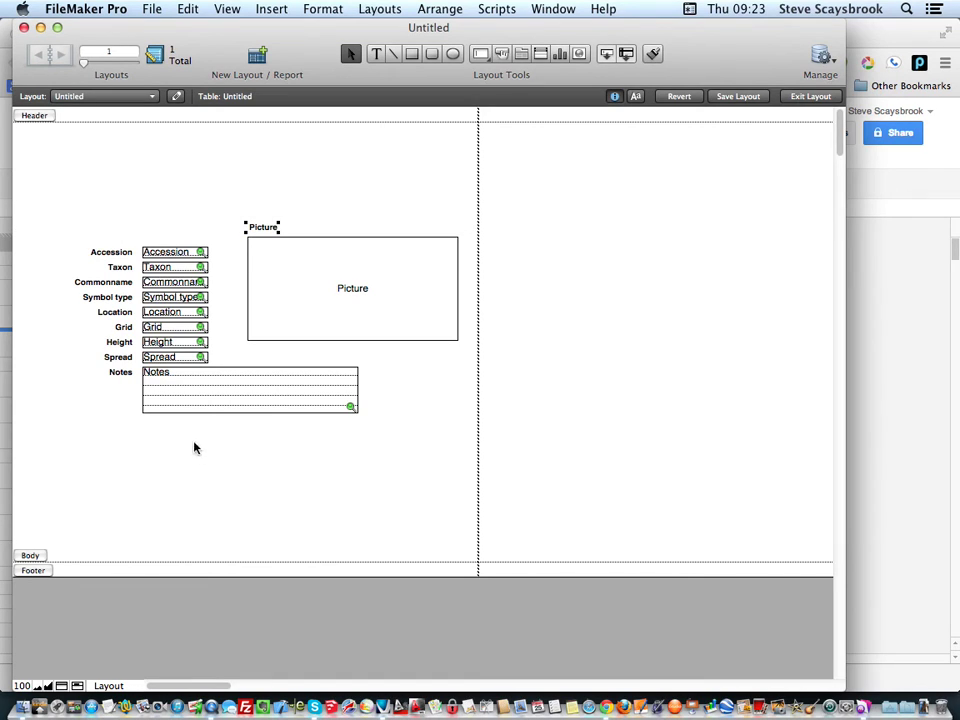
left_click(221, 10)
left_click(245, 28)
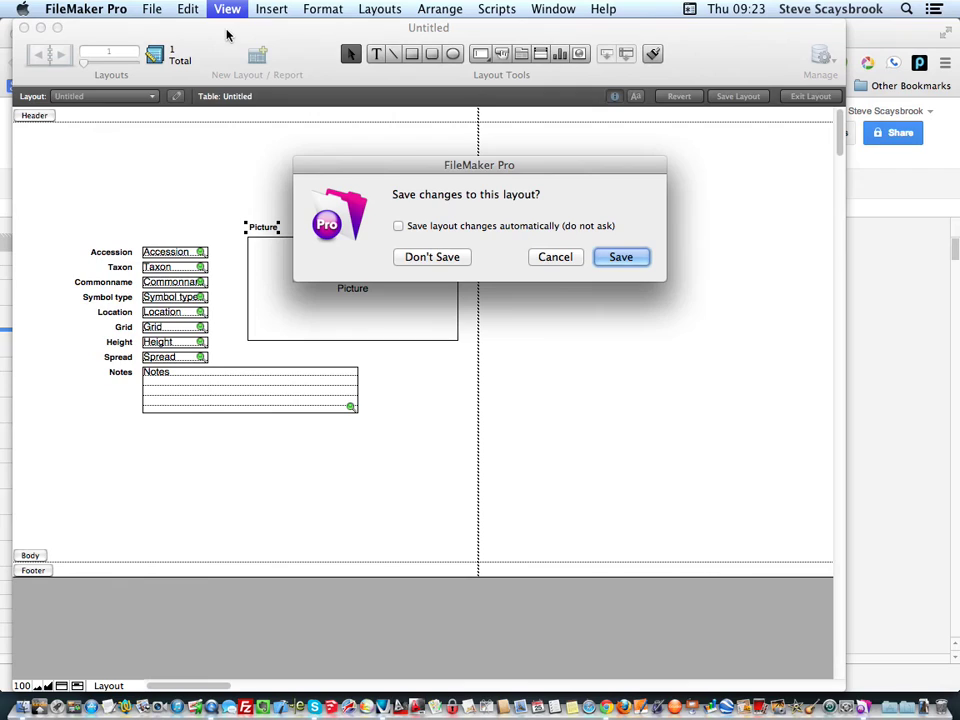
left_click(600, 258)
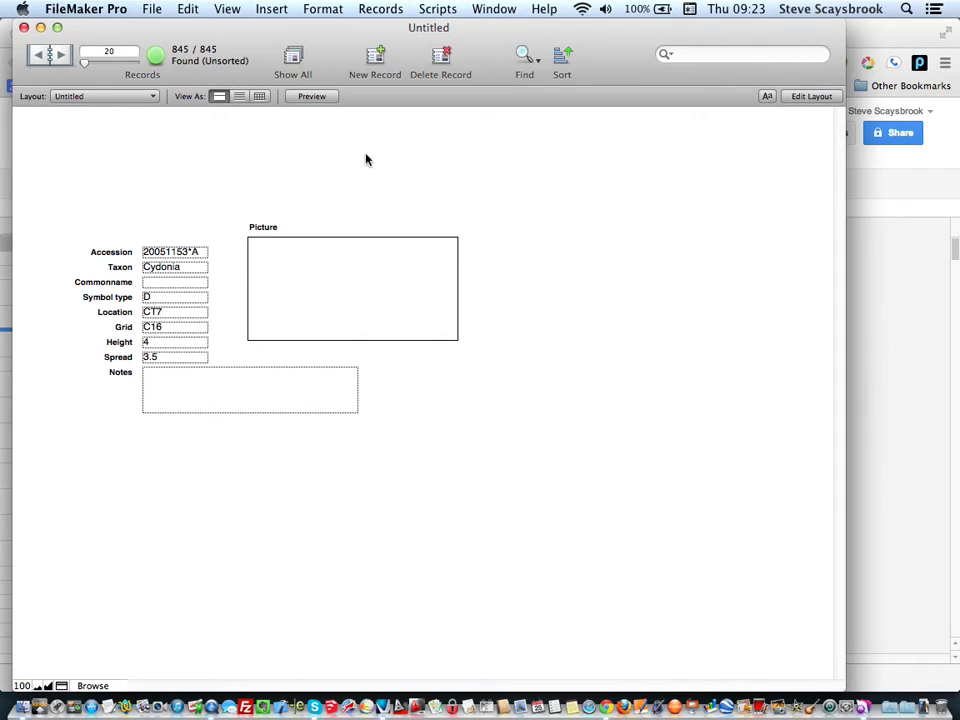
Insert the picture innovateuk.tiff from the Desktop into the Picture container of record 20.
left_click(272, 9)
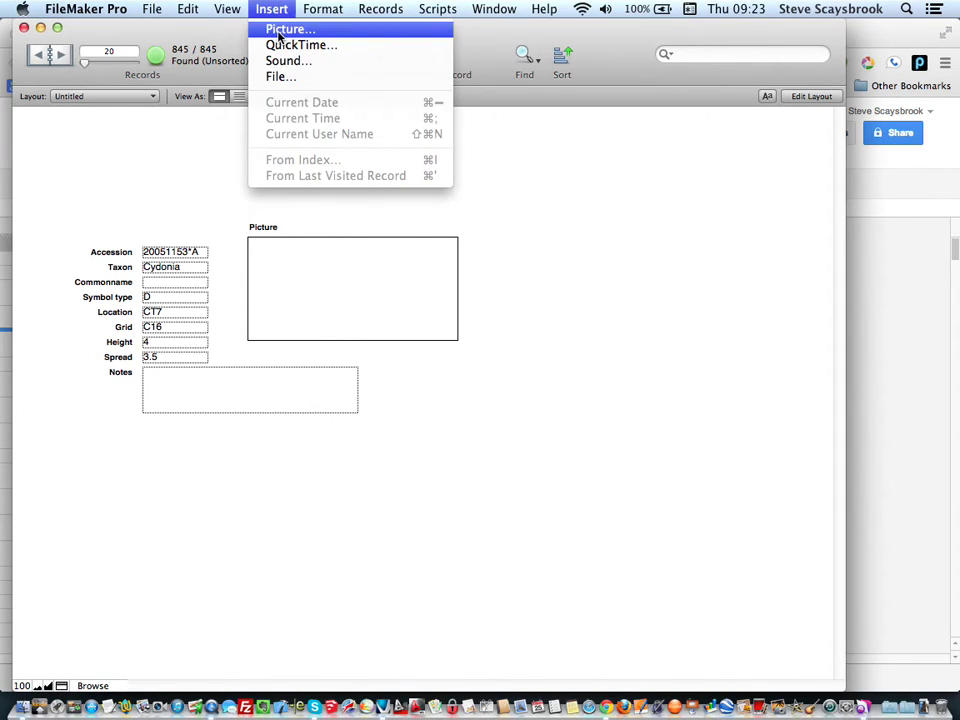
left_click(279, 36)
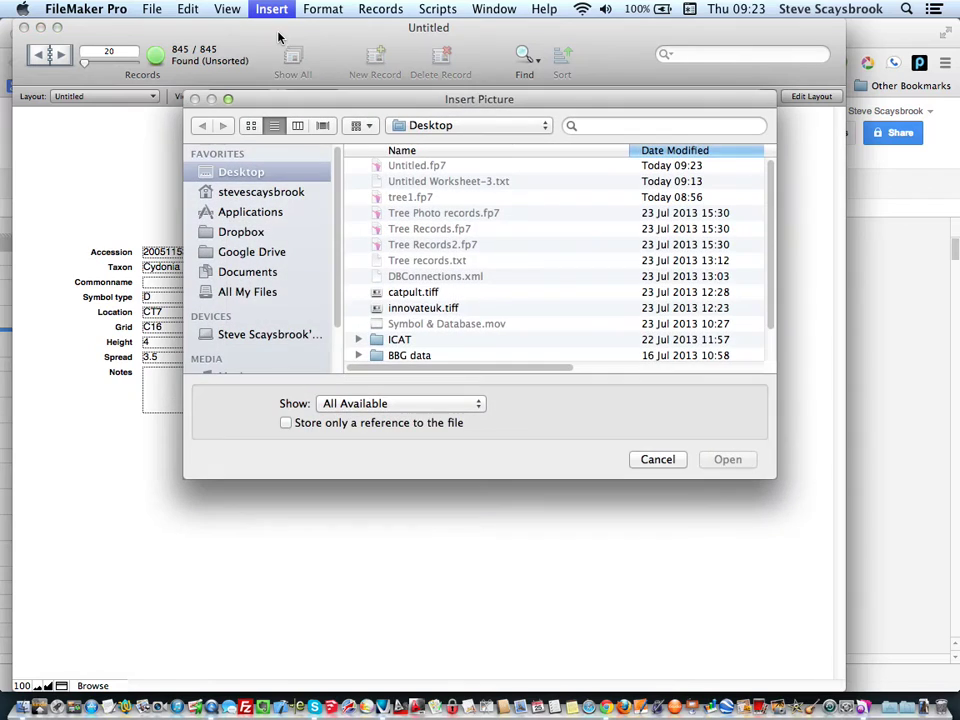
left_click(399, 309)
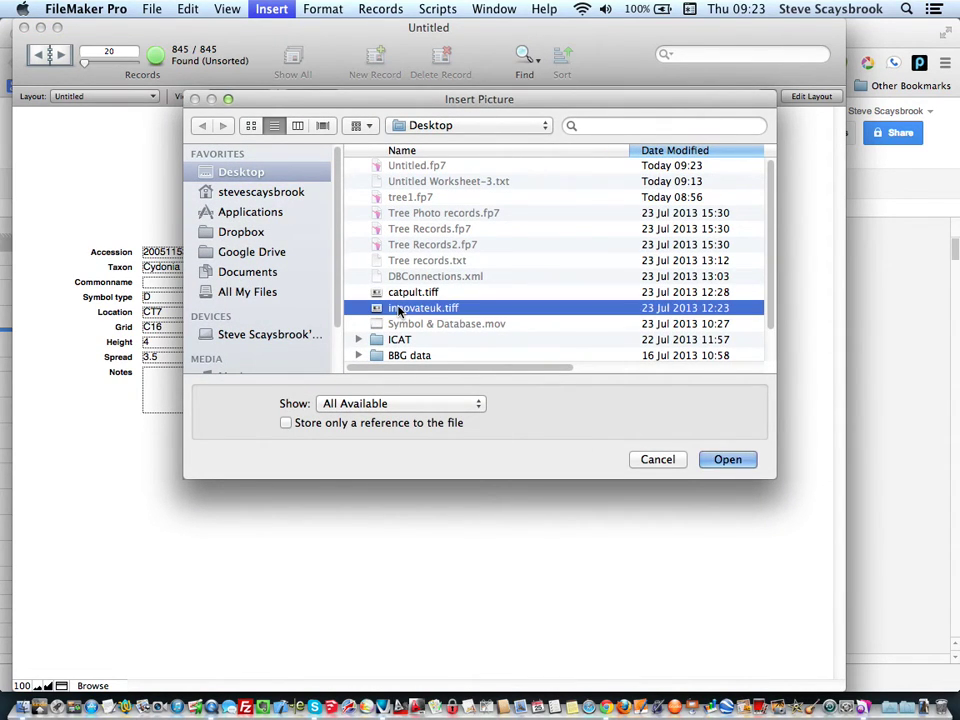
left_click(726, 463)
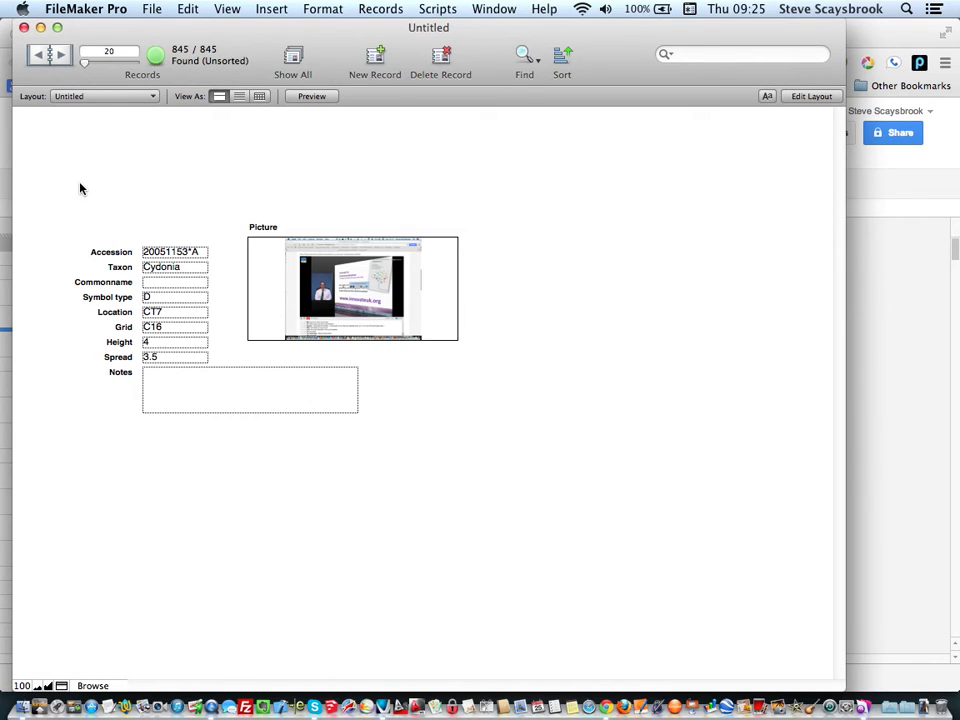
key("super+Tab")
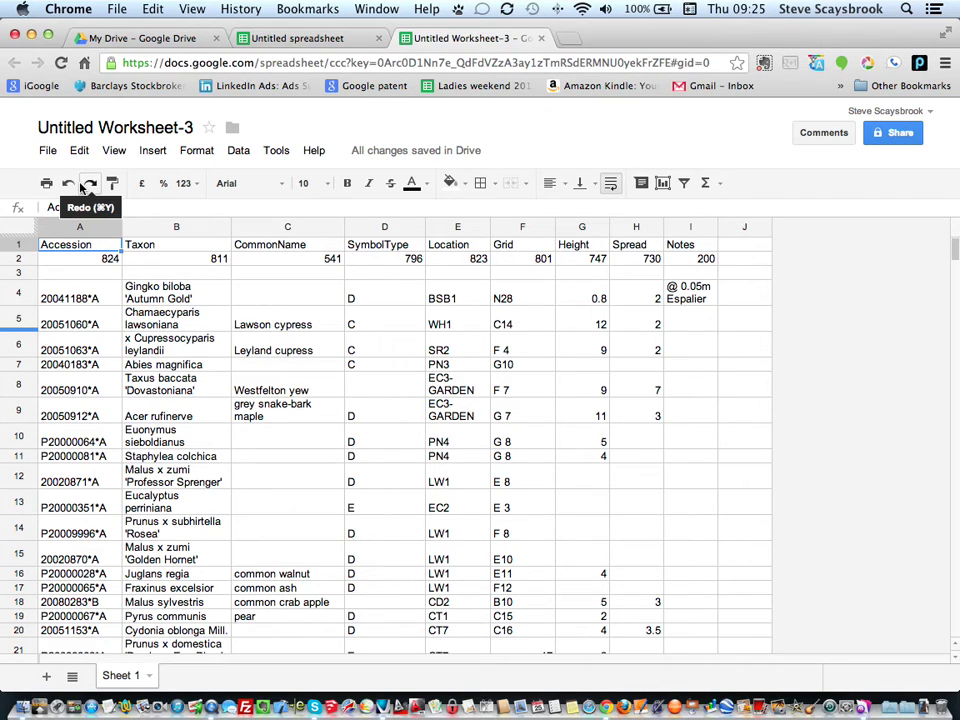
key("super+Tab")
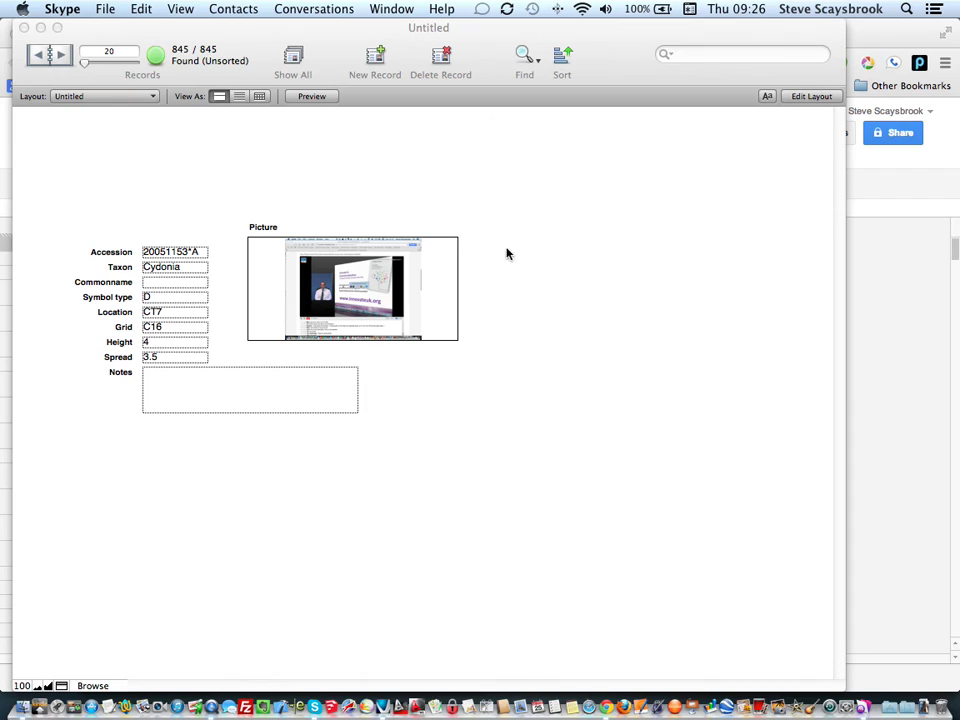
left_click(82, 23)
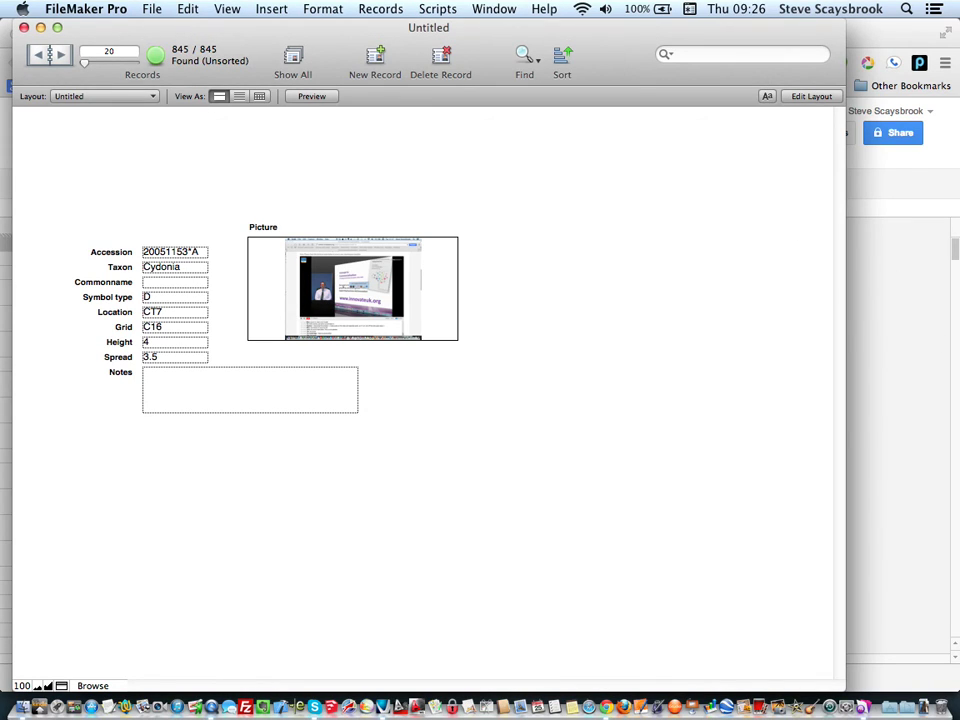
key("super+Tab")
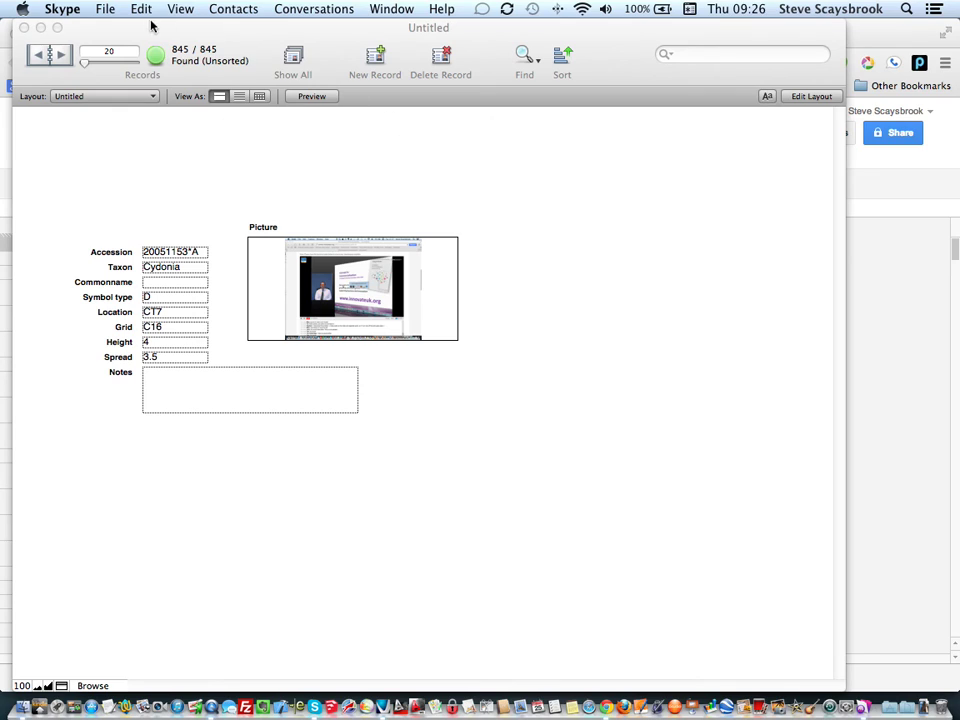
key("super+Tab")
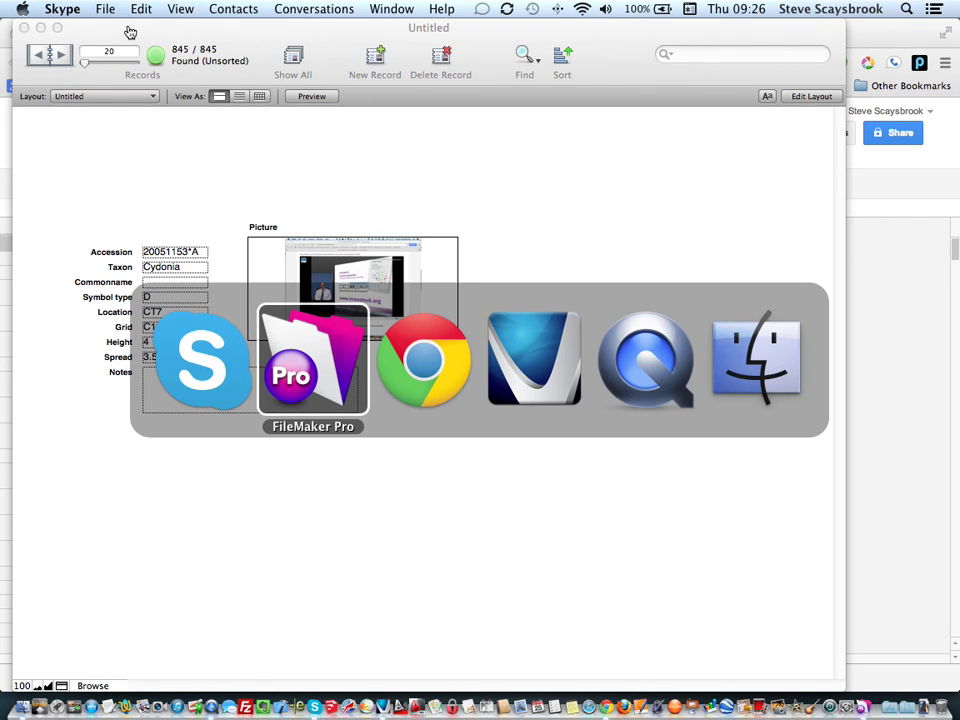
key("super+Tab")
key("super+Tab")
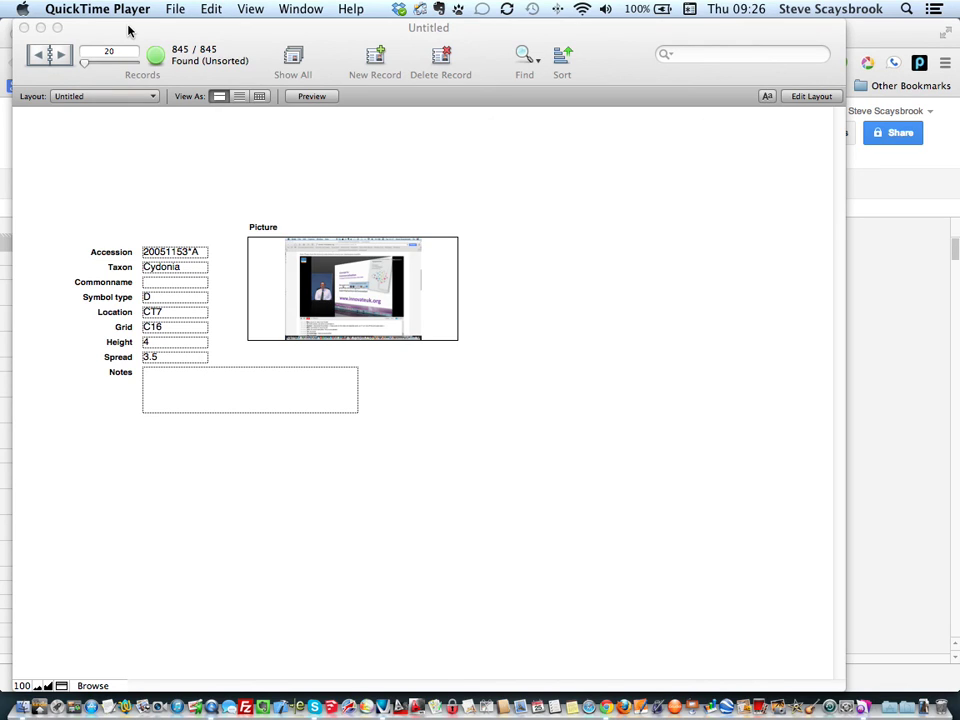
key("super+Tab")
key("super+Tab")
key("super+Tab")
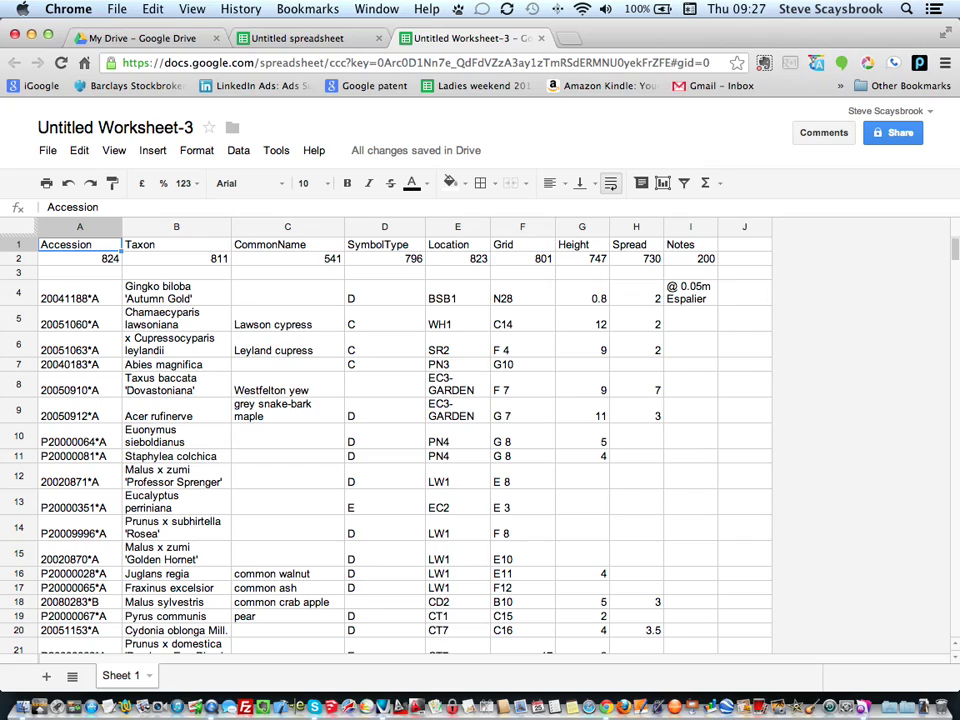
key("super+Tab")
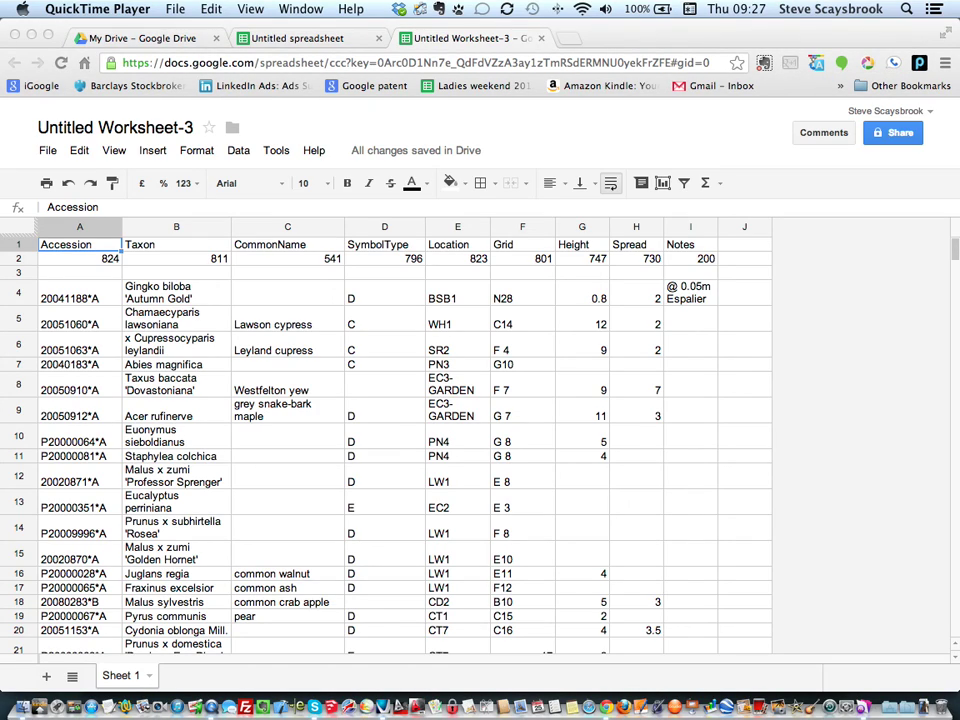